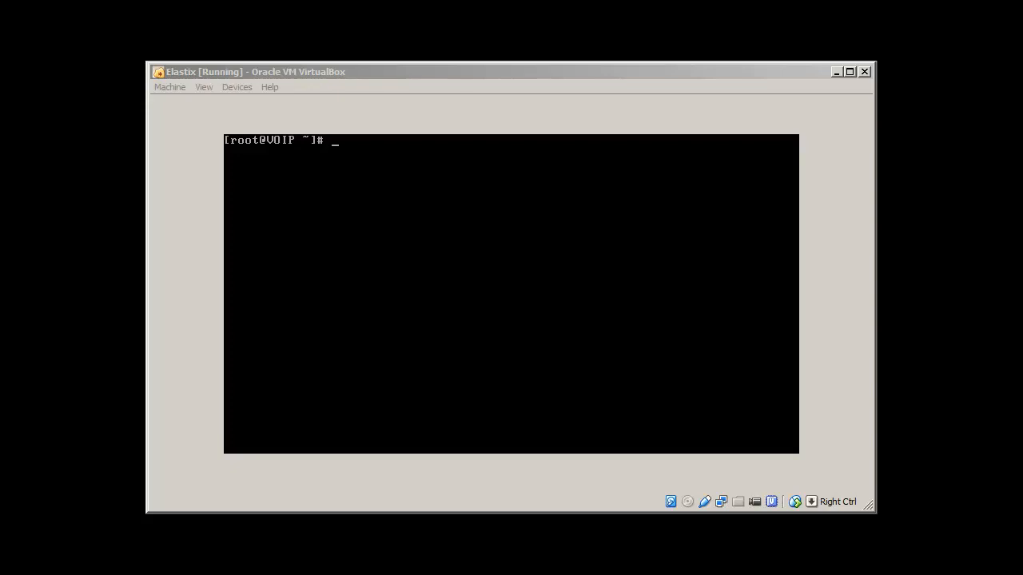
key(alt+Tab)
text(ifconfig)
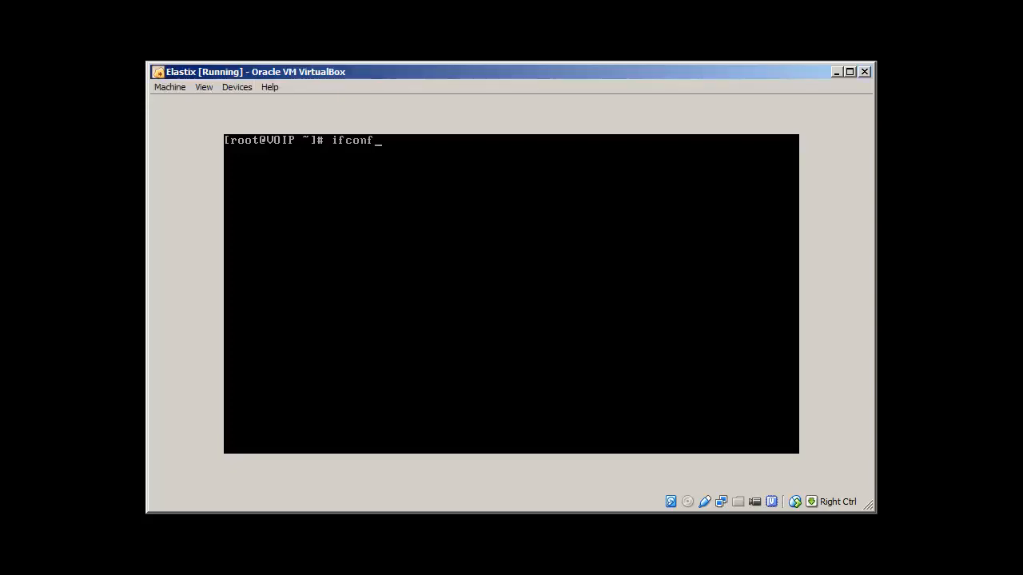
key(Return)
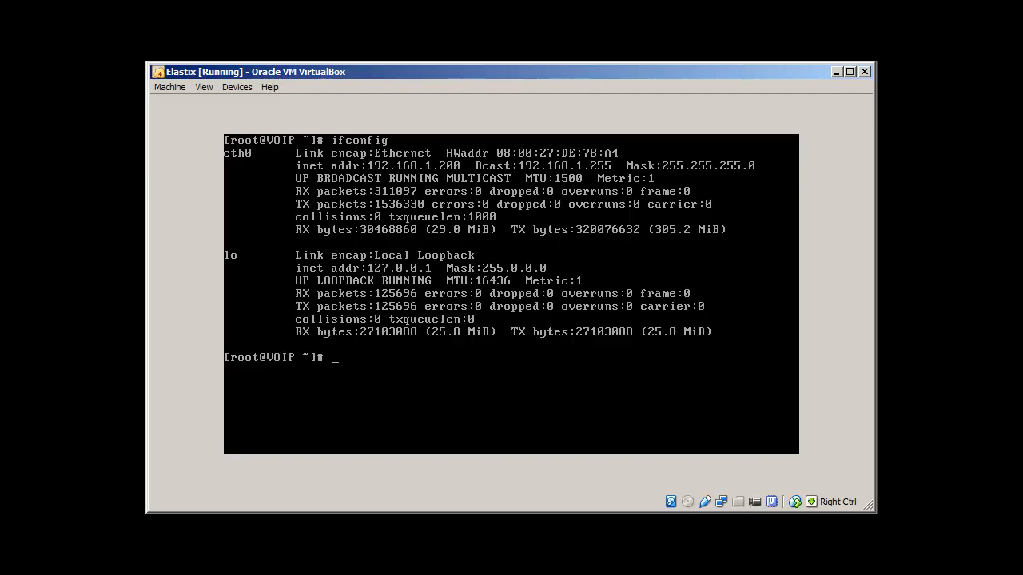
text(ping 4.2.2.2)
key(Return)
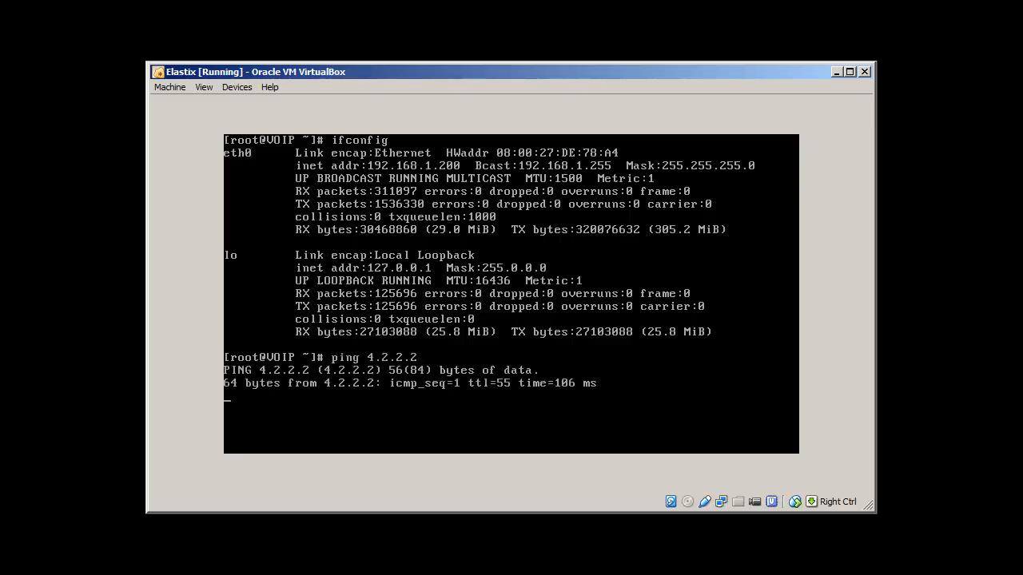
key(ctrl+c)
text(clear)
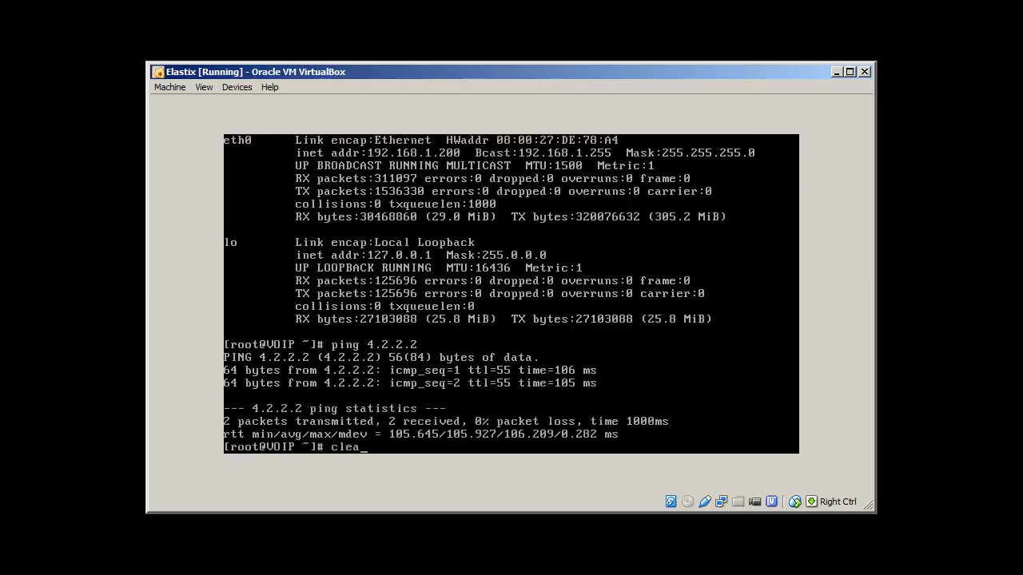
key(Return)
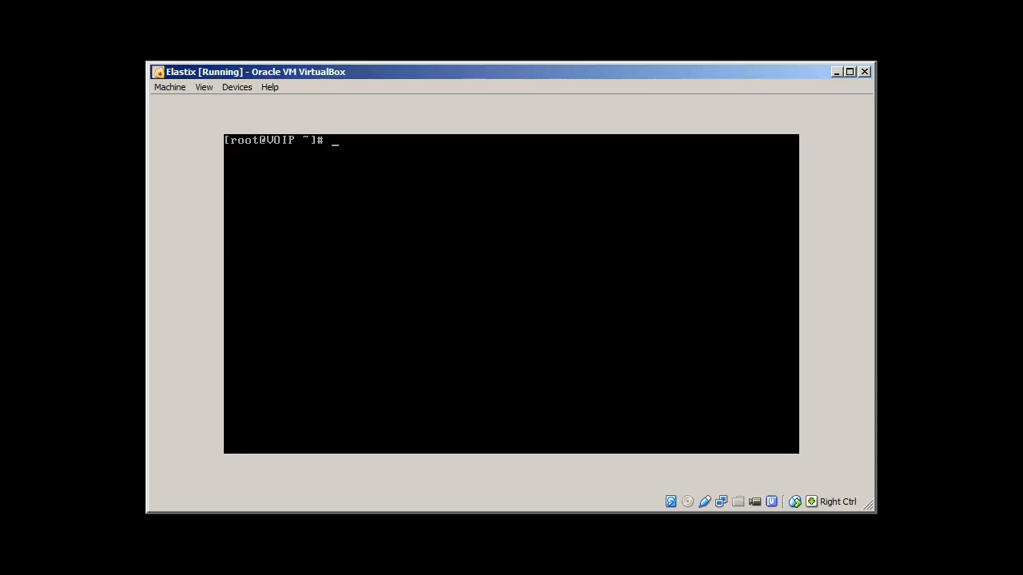
Display the CentOS 5.10 release from /etc/redhat-release and the kernel details with uname -ar.
text(cat /etc/ce)
text(n)
key(BackSpace)
key(BackSpace)
text(red)
key(Tab)
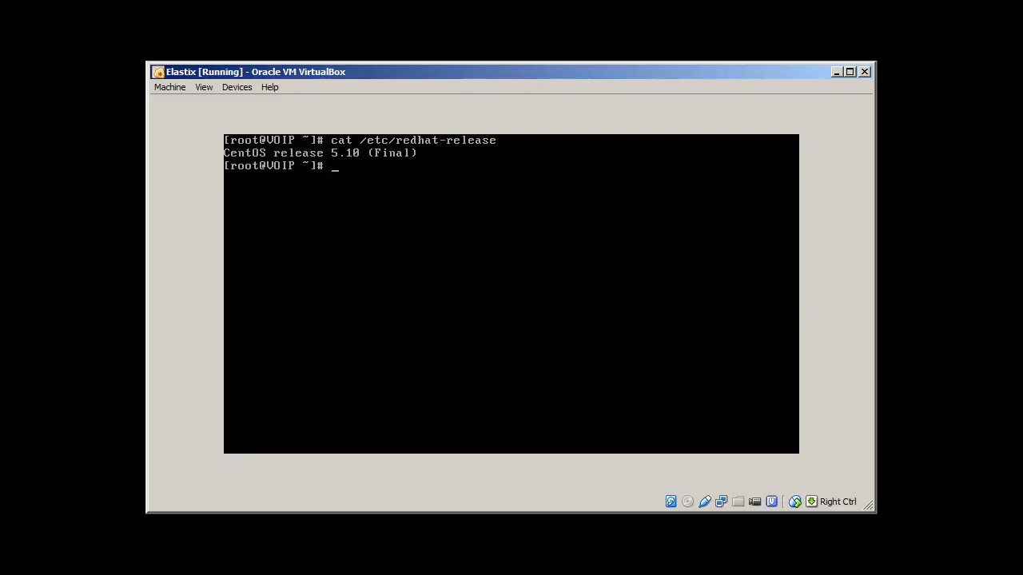
text(uname -ar)
key(Return)
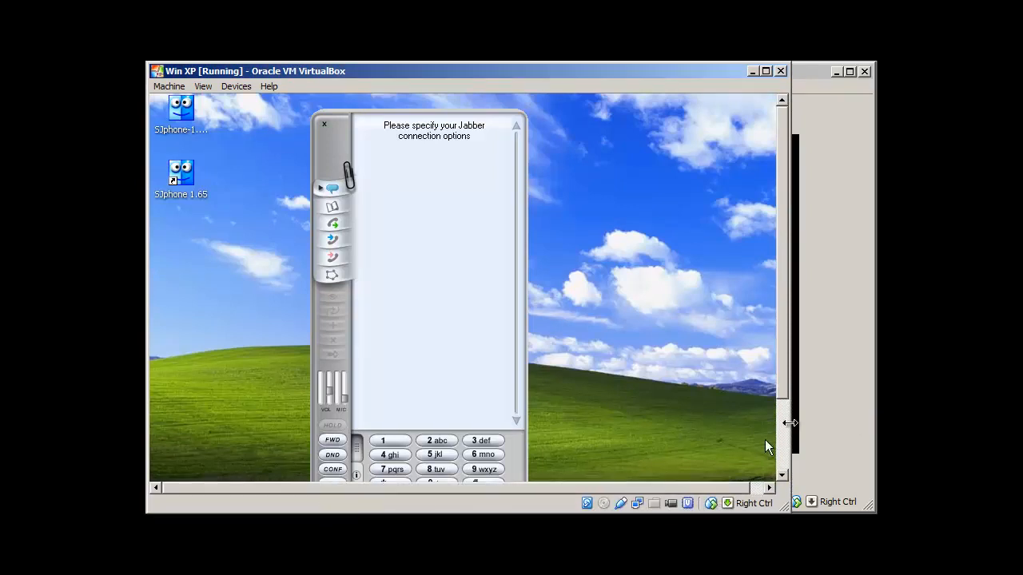
Widen the VirtualBox window and reposition SJphone until its full keypad is visible.
drag(789, 422, 873, 413)
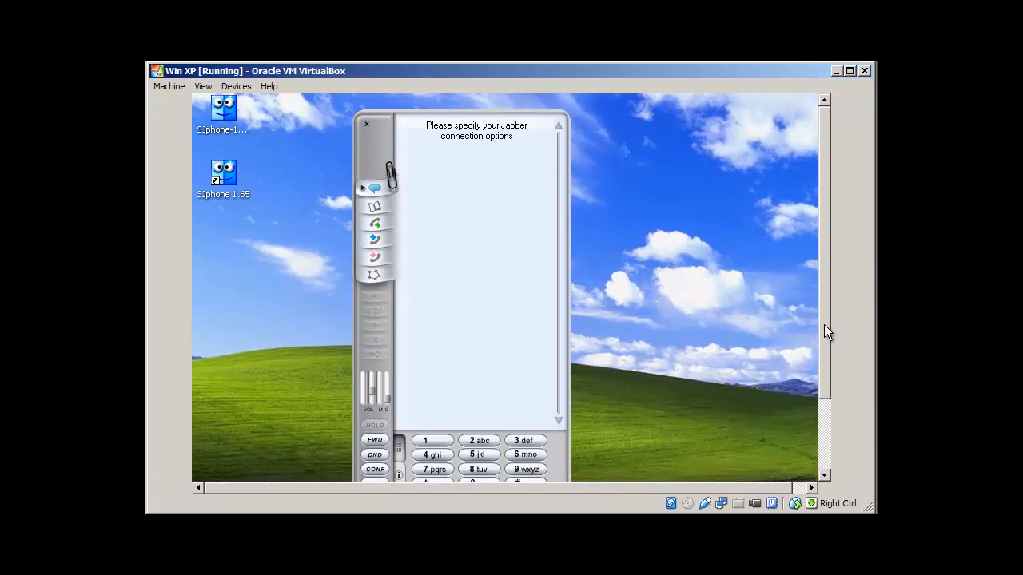
mouse_move(824, 325)
mouse_down()
mouse_move(821, 401)
mouse_move(820, 328)
mouse_up()
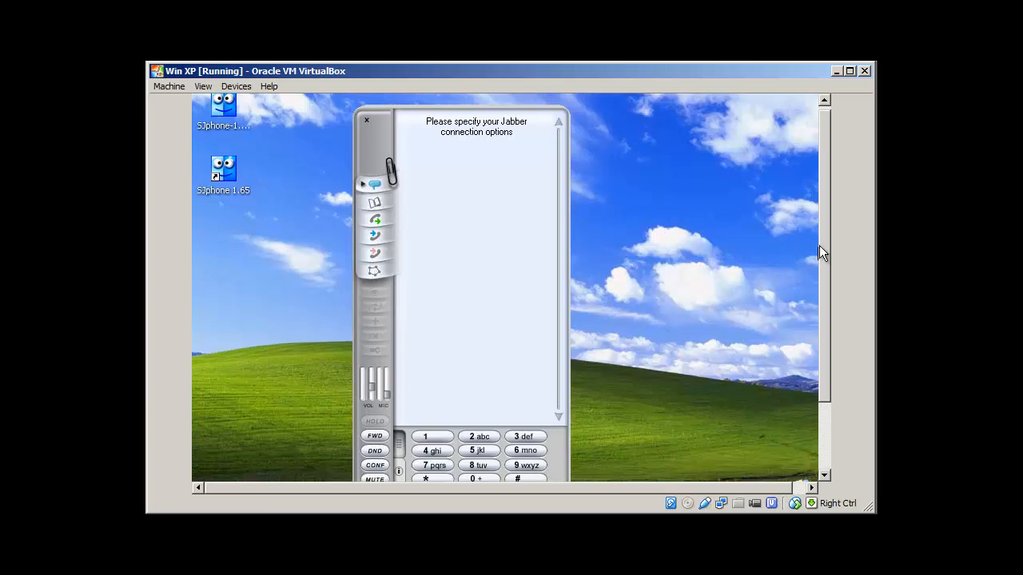
drag(819, 246, 820, 216)
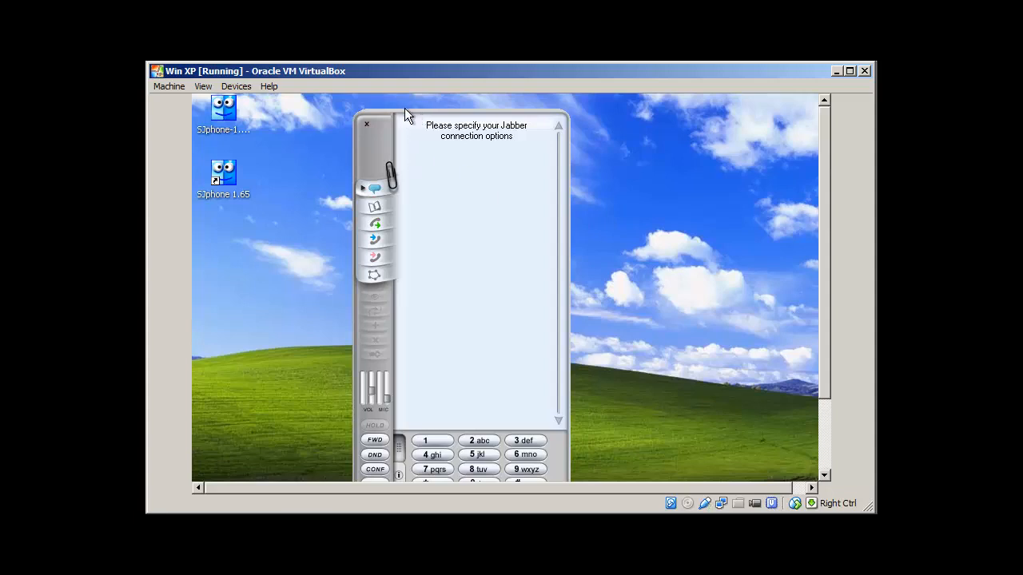
drag(405, 112, 421, 247)
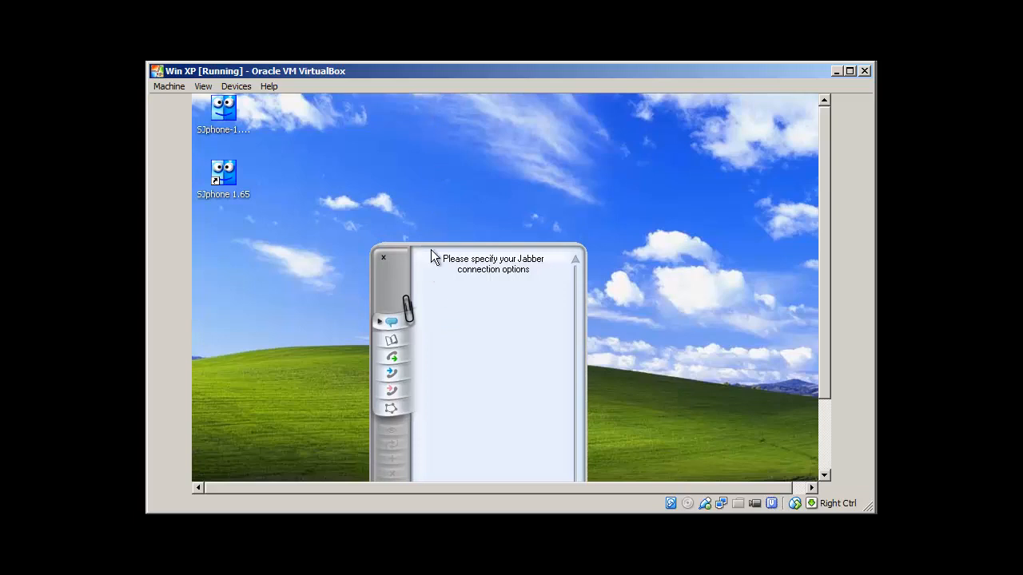
drag(827, 315, 823, 424)
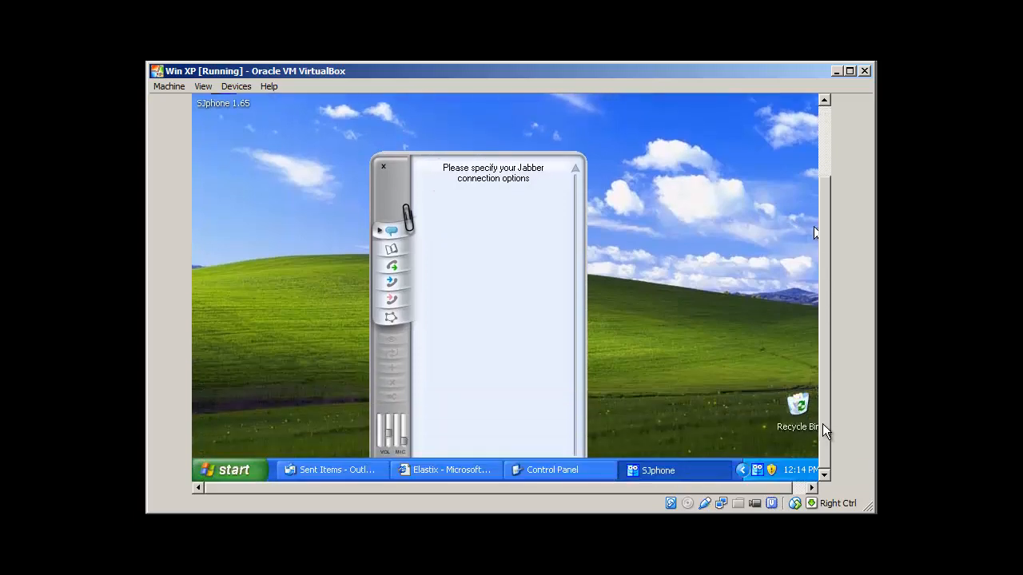
drag(399, 190, 386, 133)
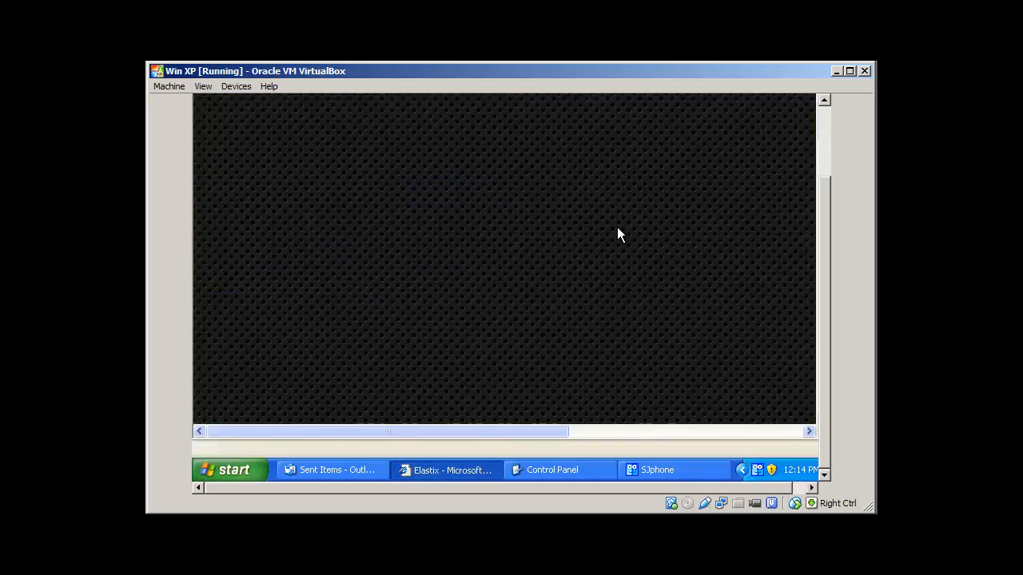
Open the itpings <200> extension settings and allow the page's nonsecure items to display.
drag(825, 294, 825, 186)
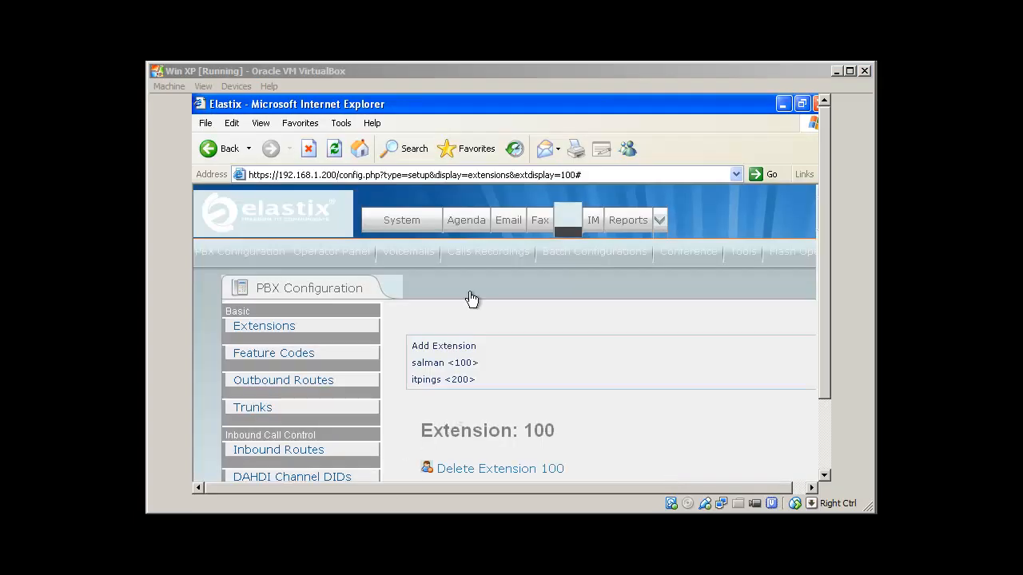
click(440, 100)
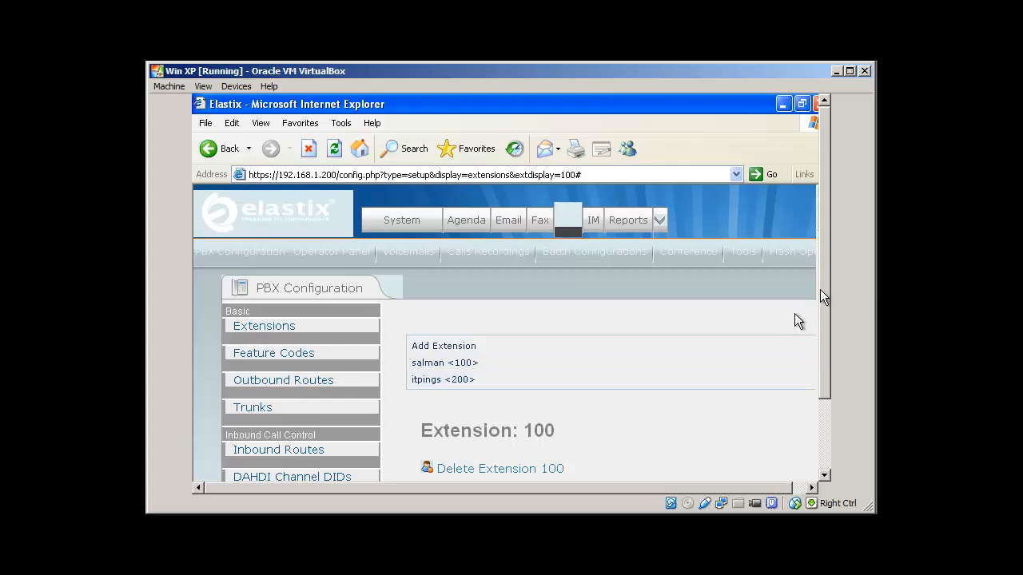
drag(822, 288, 824, 356)
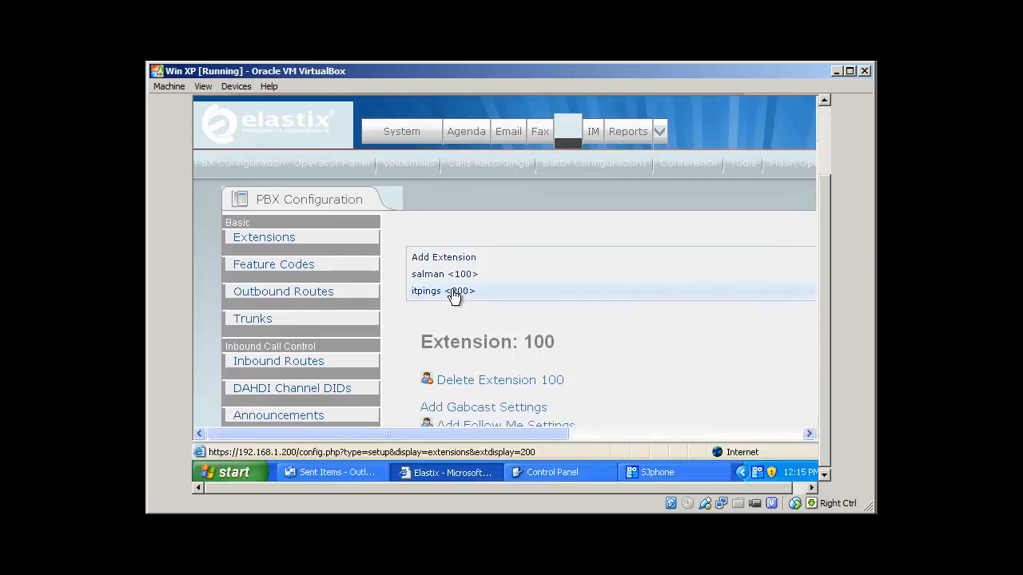
click(704, 301)
drag(827, 203, 831, 234)
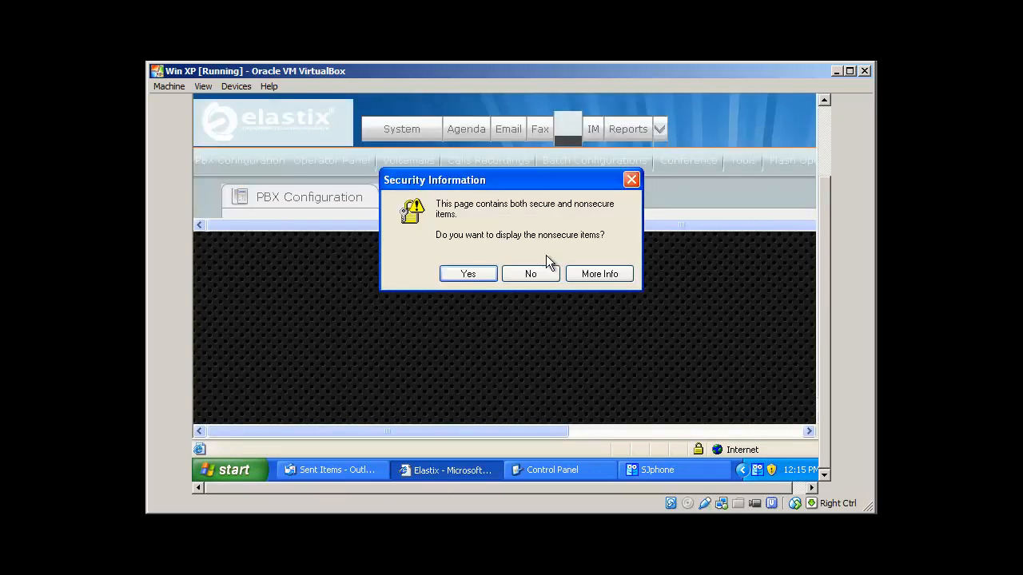
click(473, 273)
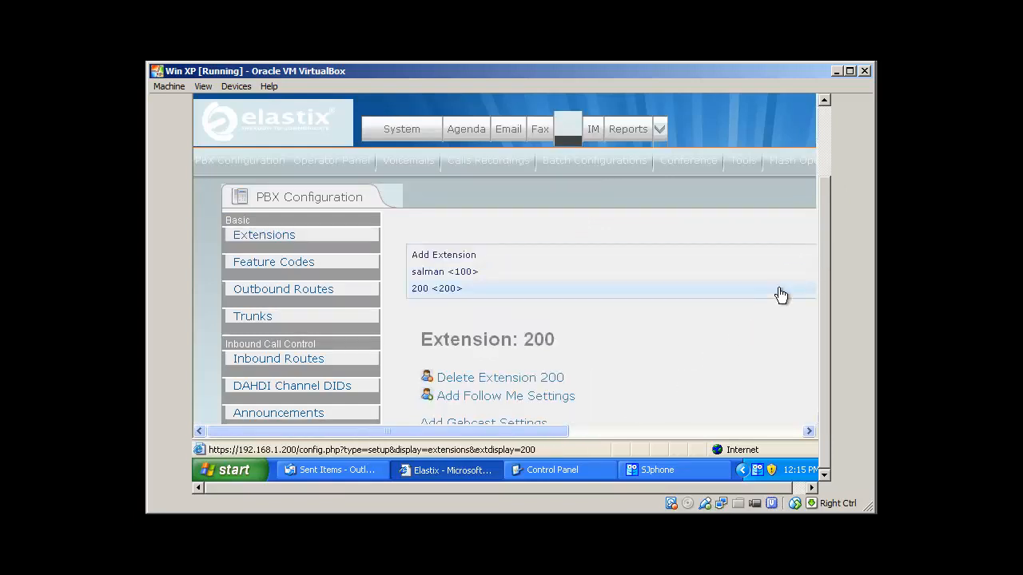
scroll(709, 316, down, 1)
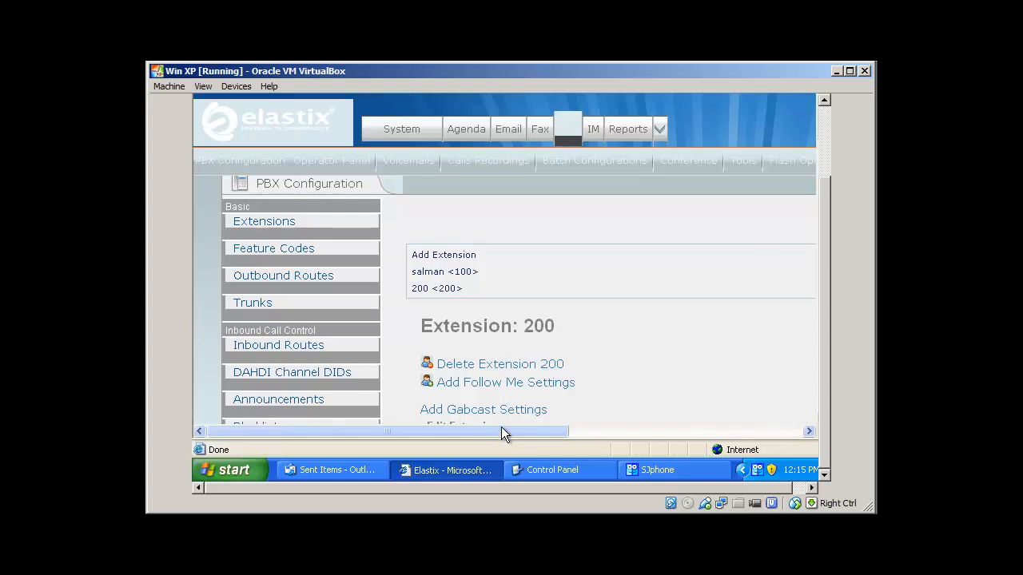
drag(501, 427, 625, 395)
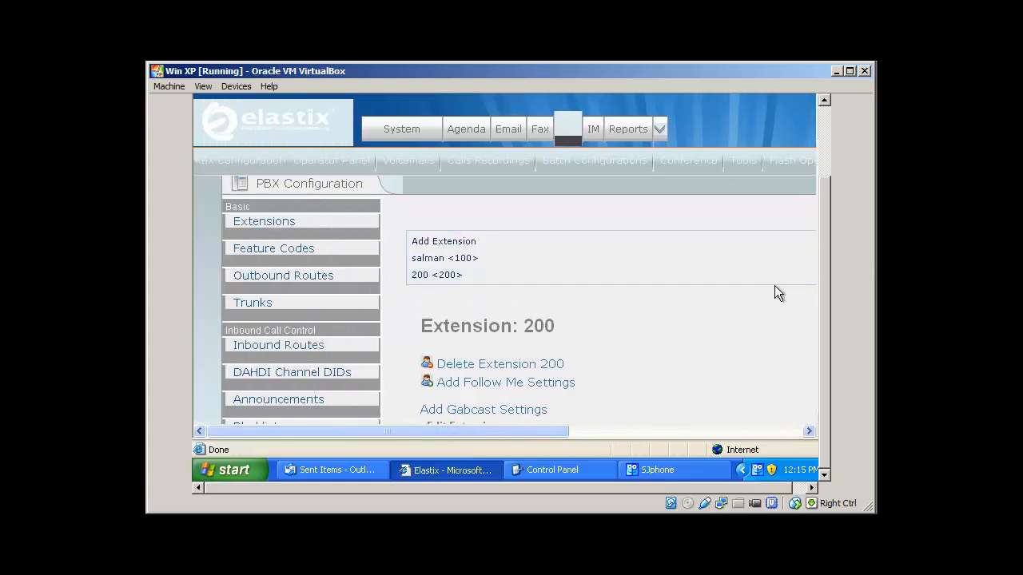
scroll(755, 337, down, 1)
scroll(755, 337, down, 7)
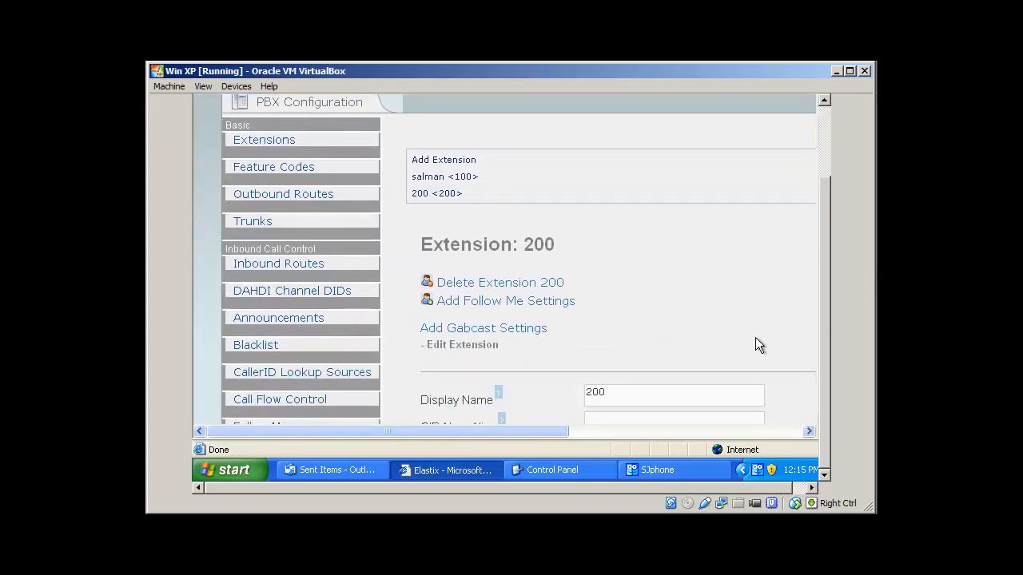
scroll(755, 345, down, 8)
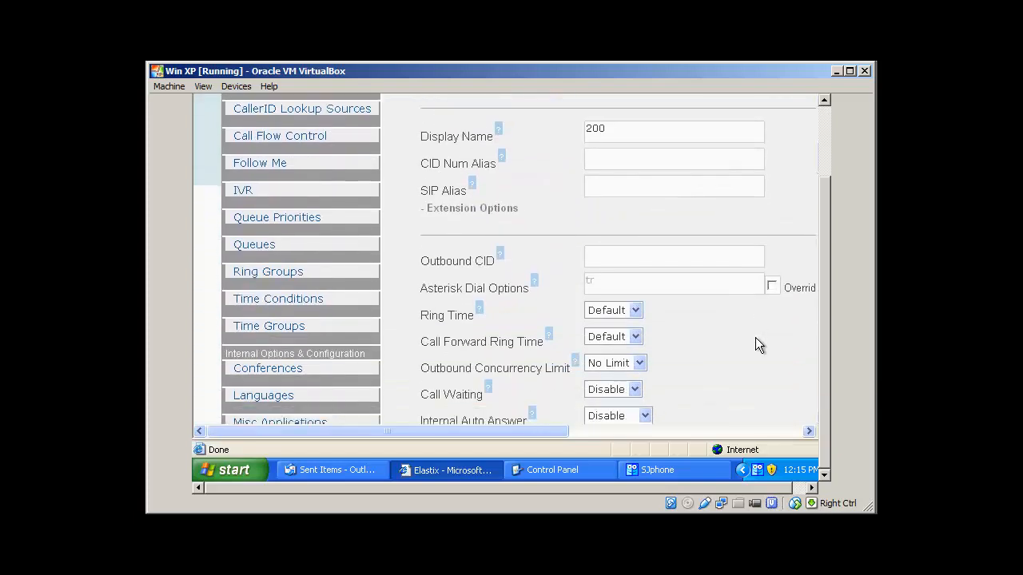
scroll(755, 337, down, 3)
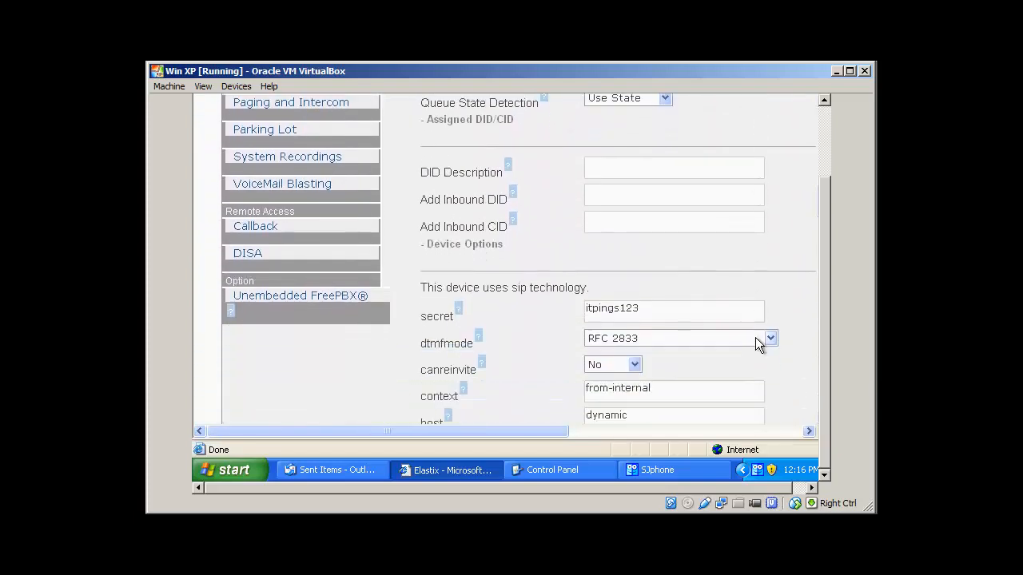
scroll(755, 337, down, 2)
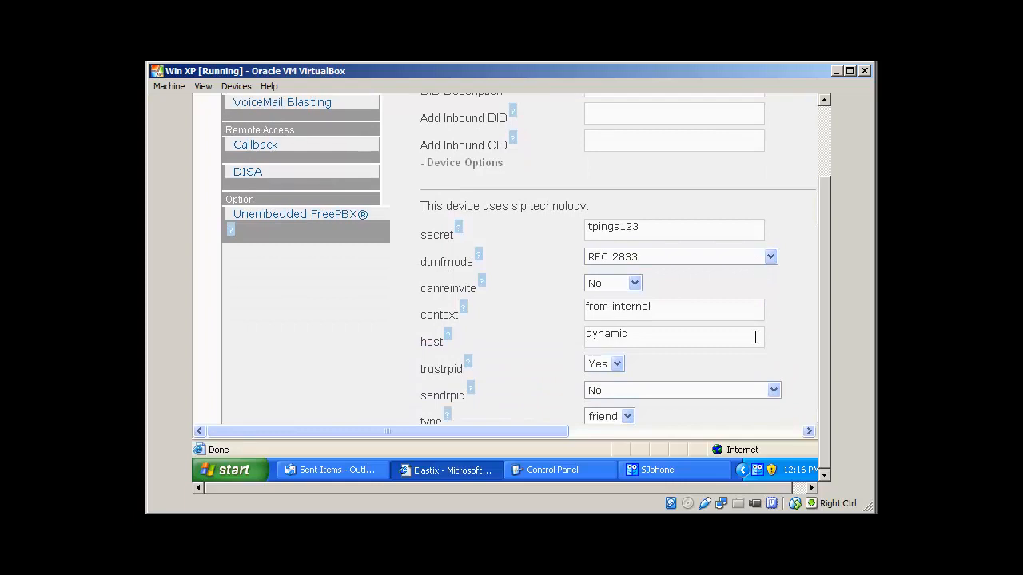
scroll(755, 338, down, 3)
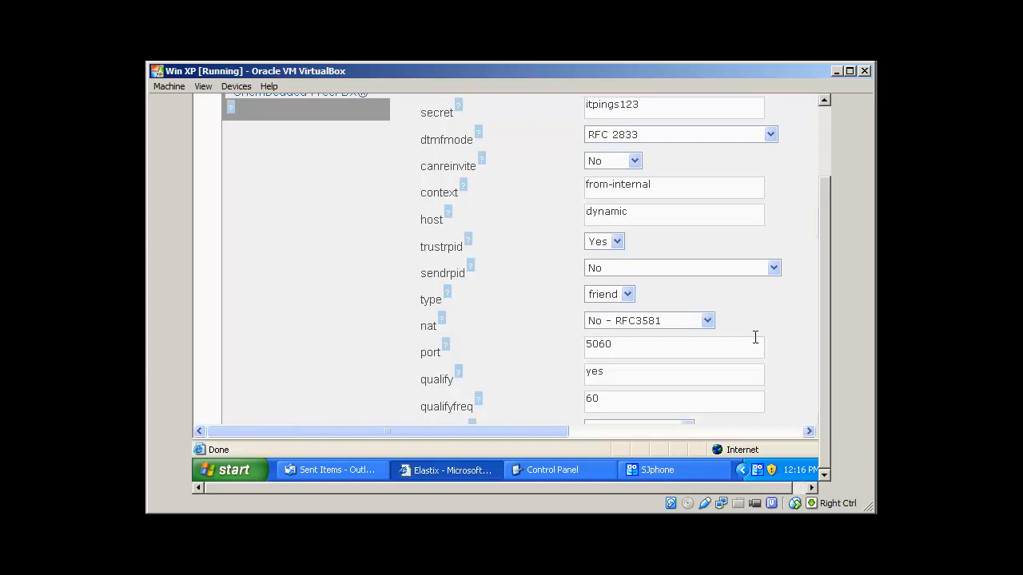
scroll(755, 337, down, 3)
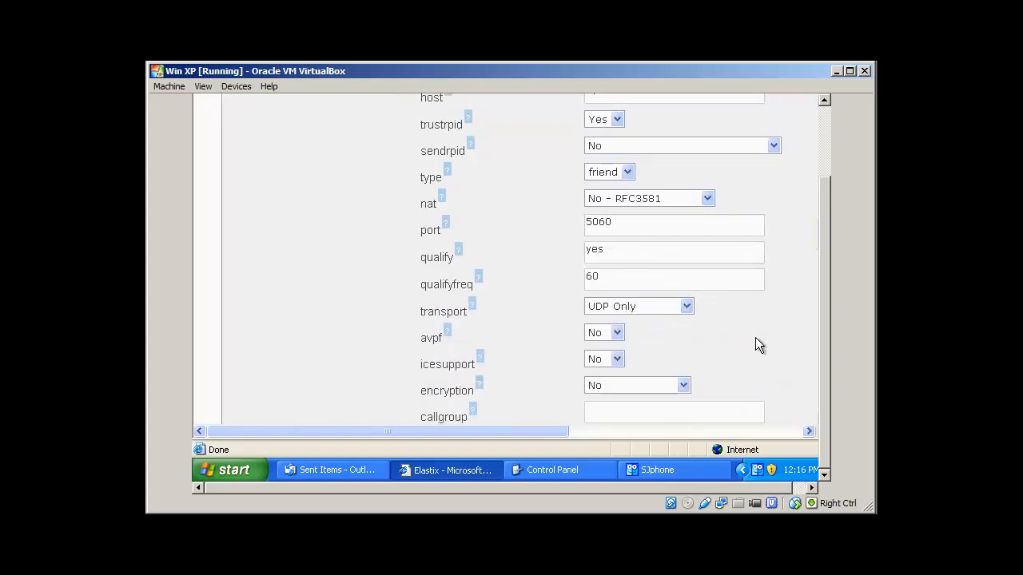
scroll(755, 337, down, 4)
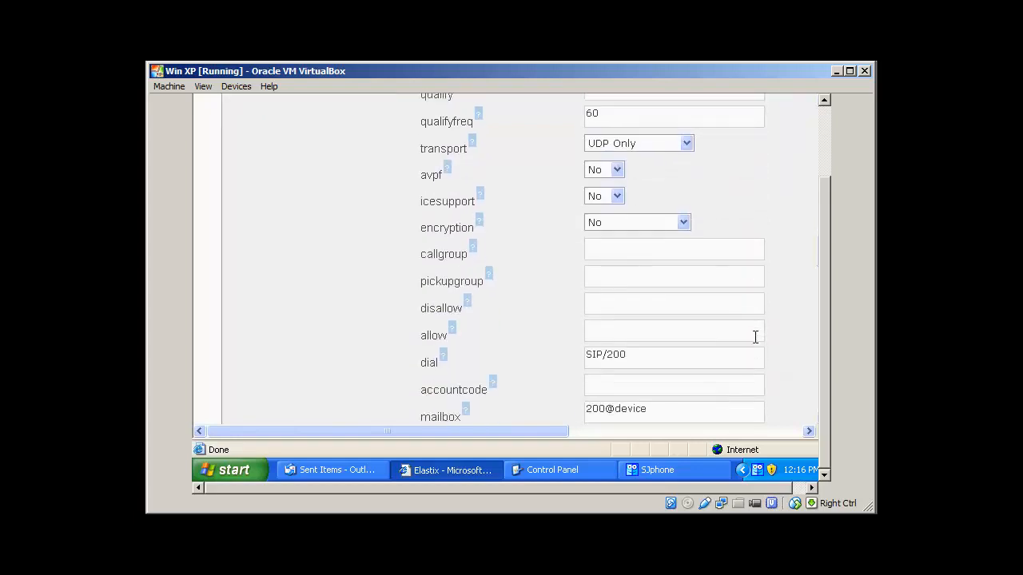
scroll(755, 337, down, 3)
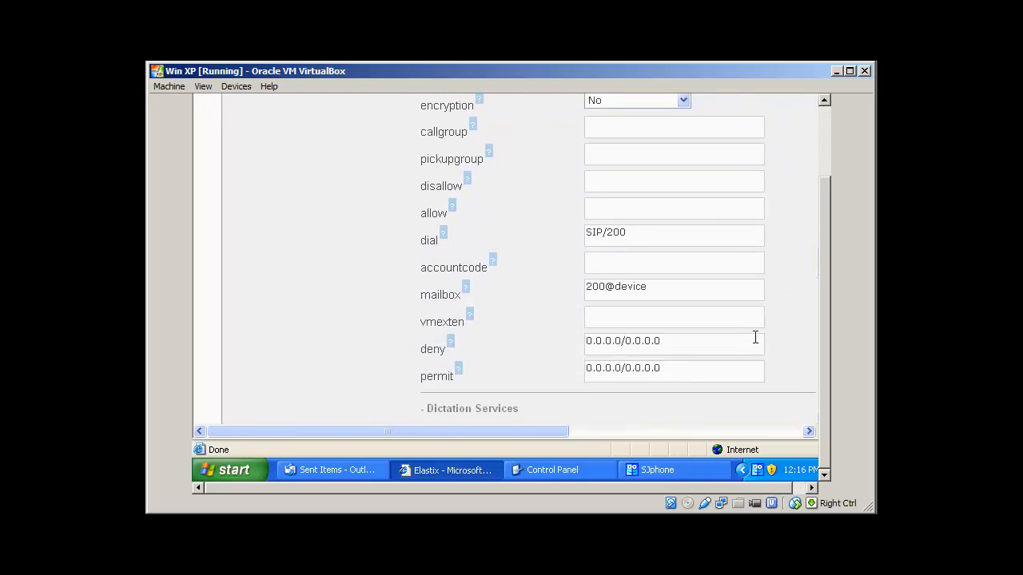
scroll(755, 337, down, 5)
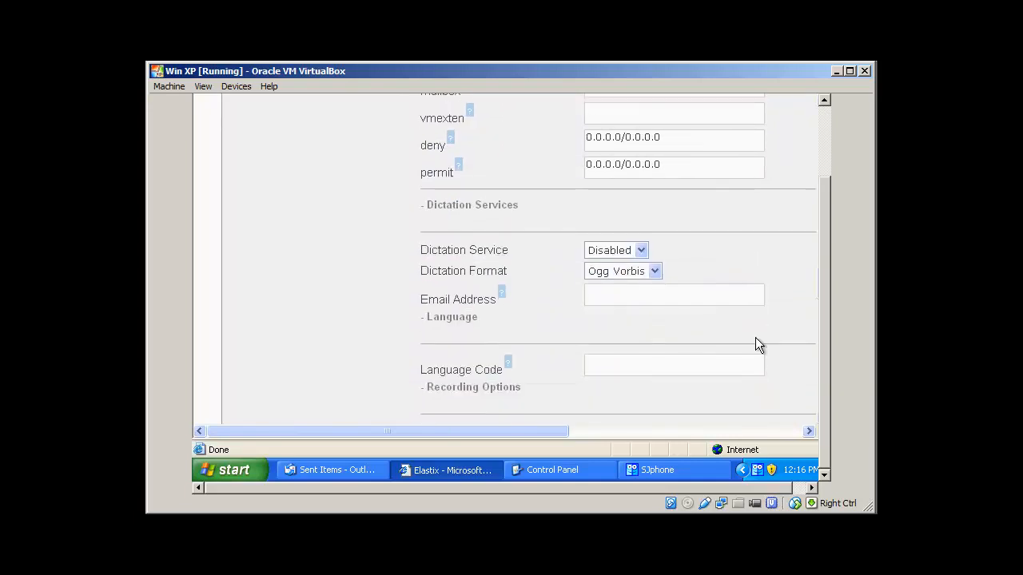
scroll(755, 345, down, 6)
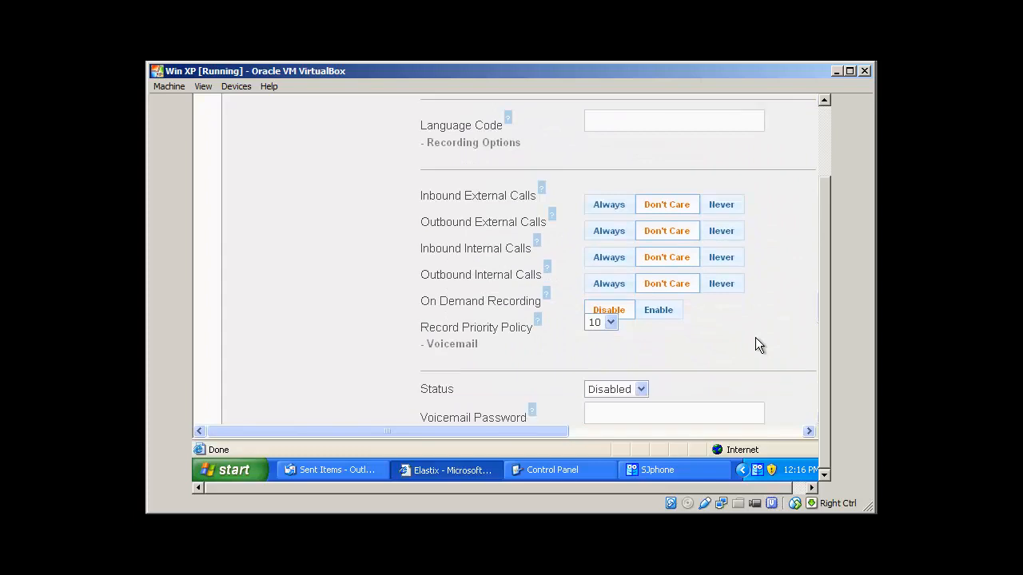
scroll(758, 345, down, 3)
scroll(759, 344, down, 2)
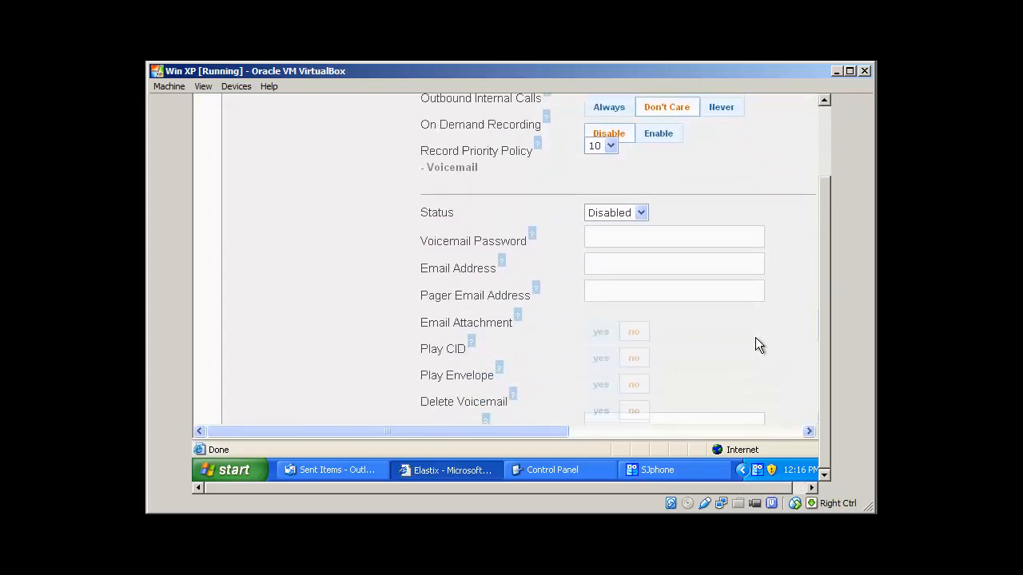
scroll(758, 344, down, 15)
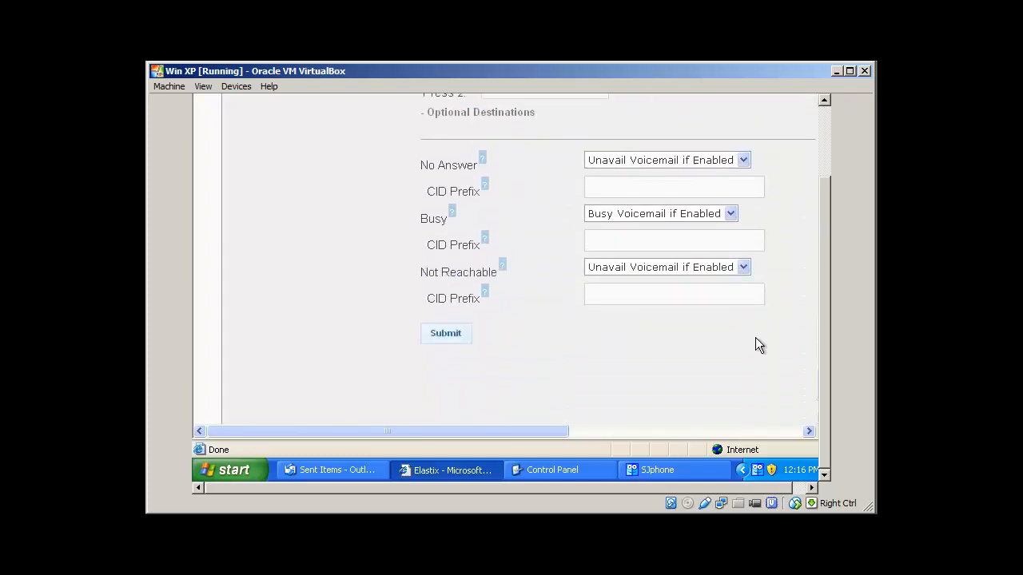
scroll(758, 344, down, 1)
scroll(758, 345, up, 10)
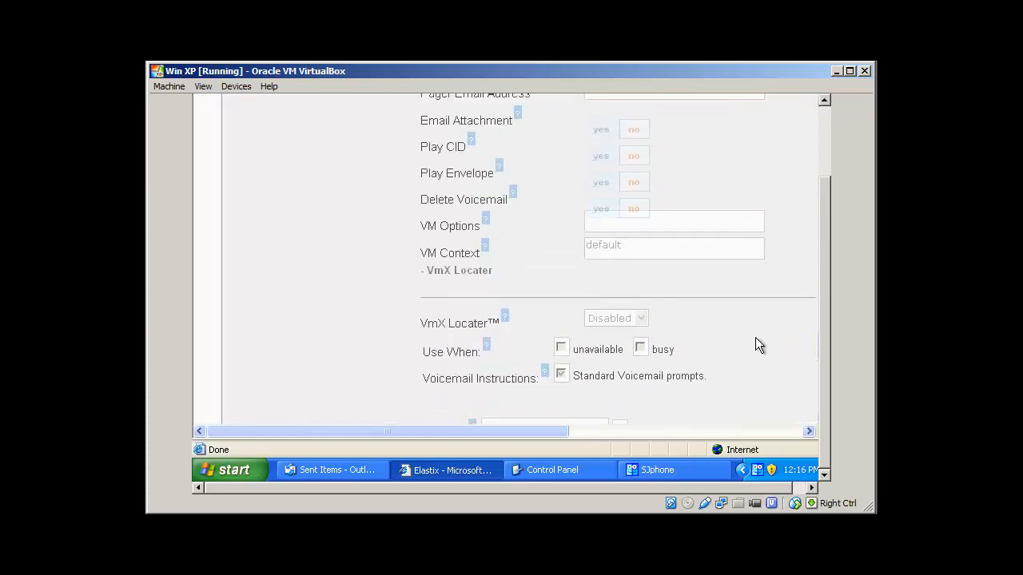
scroll(755, 338, up, 20)
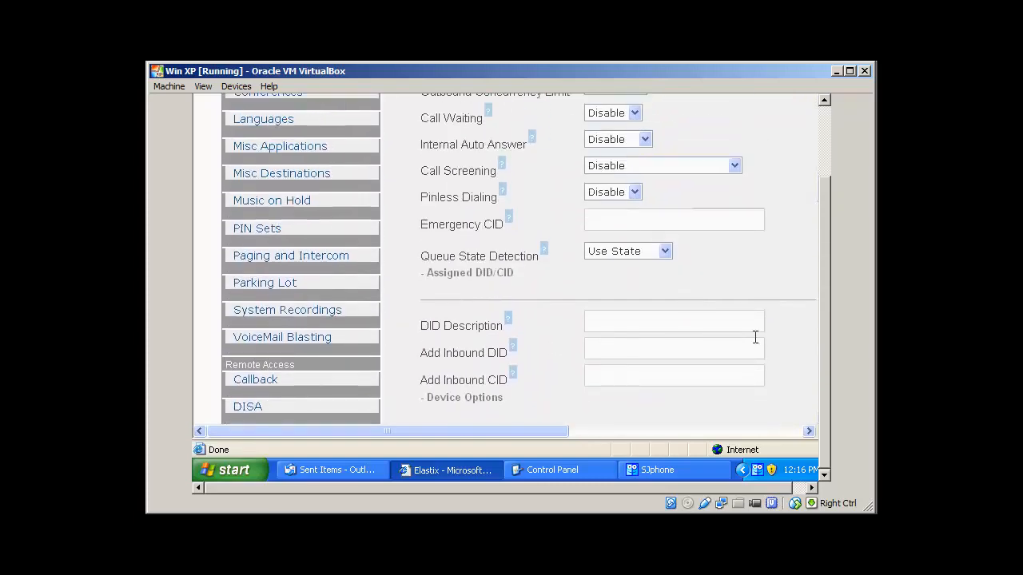
scroll(755, 337, up, 12)
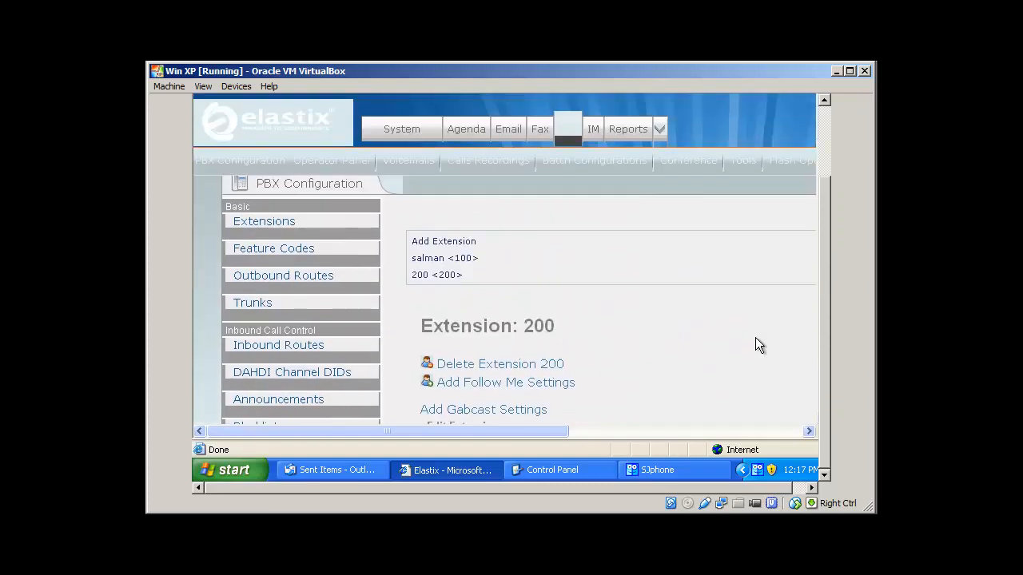
Minimize the Elastix Internet Explorer window.
scroll(756, 337, down, 1)
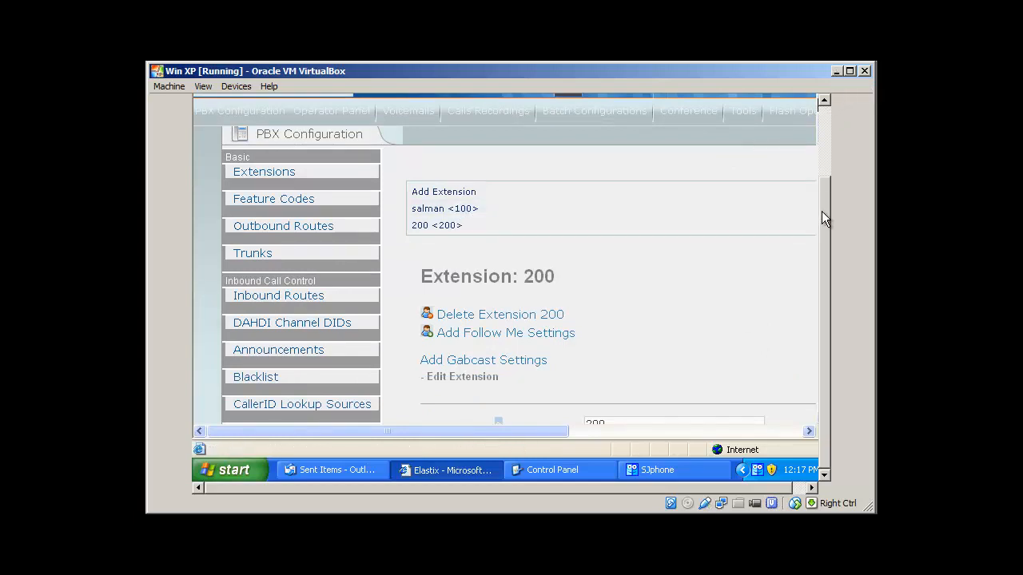
drag(823, 217, 823, 118)
click(780, 109)
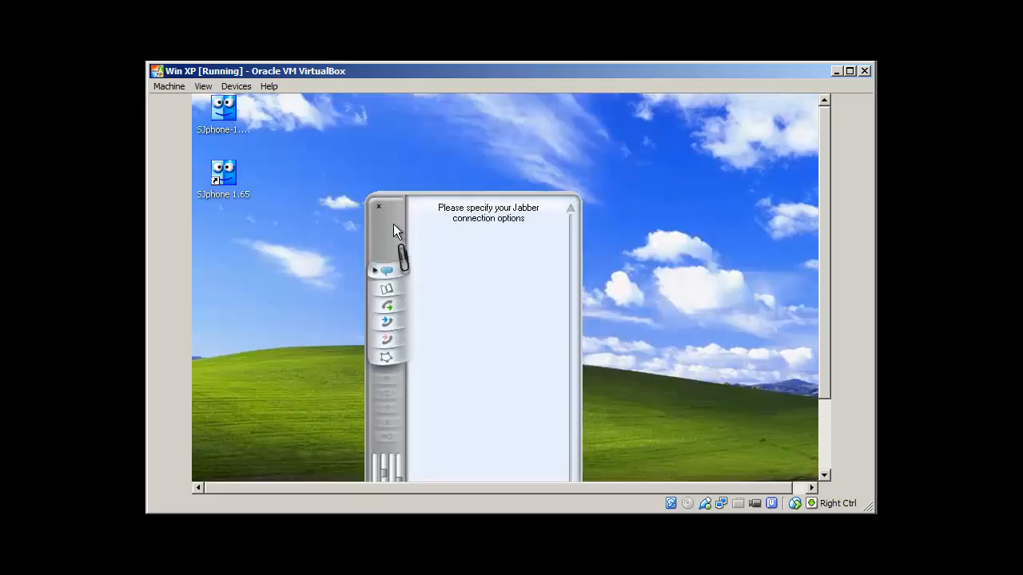
Move SJphone until its keypad and status bar show, then open its Menu.
drag(394, 224, 400, 154)
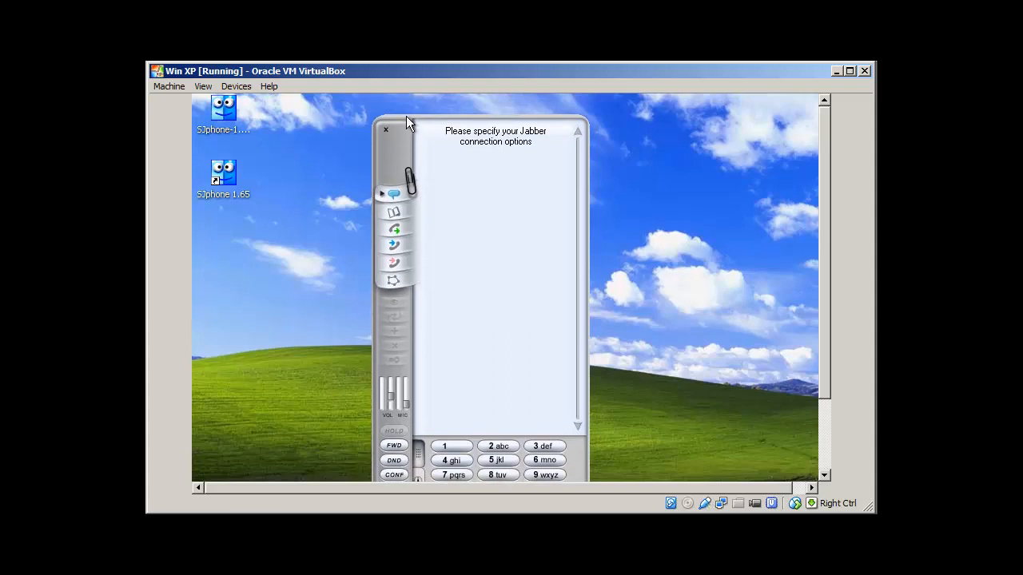
drag(398, 157, 377, 141)
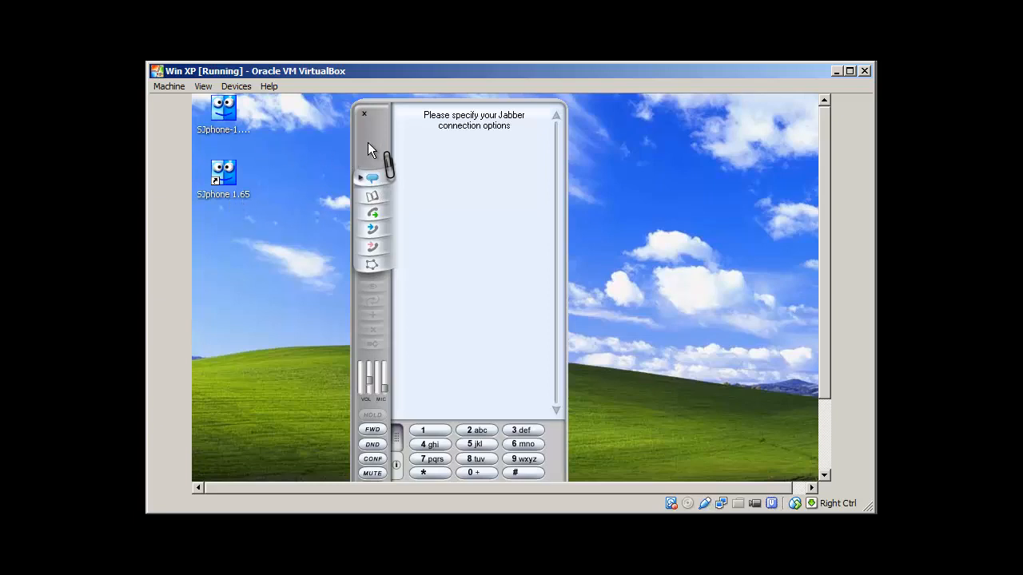
mouse_move(369, 143)
mouse_down()
mouse_move(360, 175)
mouse_move(406, 153)
mouse_move(355, 150)
mouse_move(372, 145)
mouse_move(340, 121)
mouse_move(344, 109)
mouse_move(361, 135)
mouse_up()
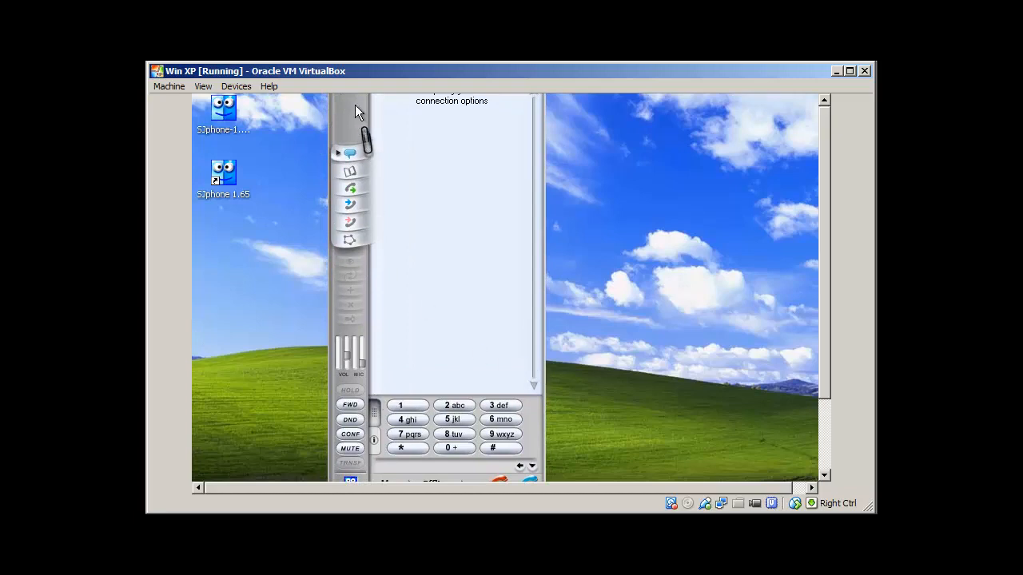
drag(350, 121, 348, 97)
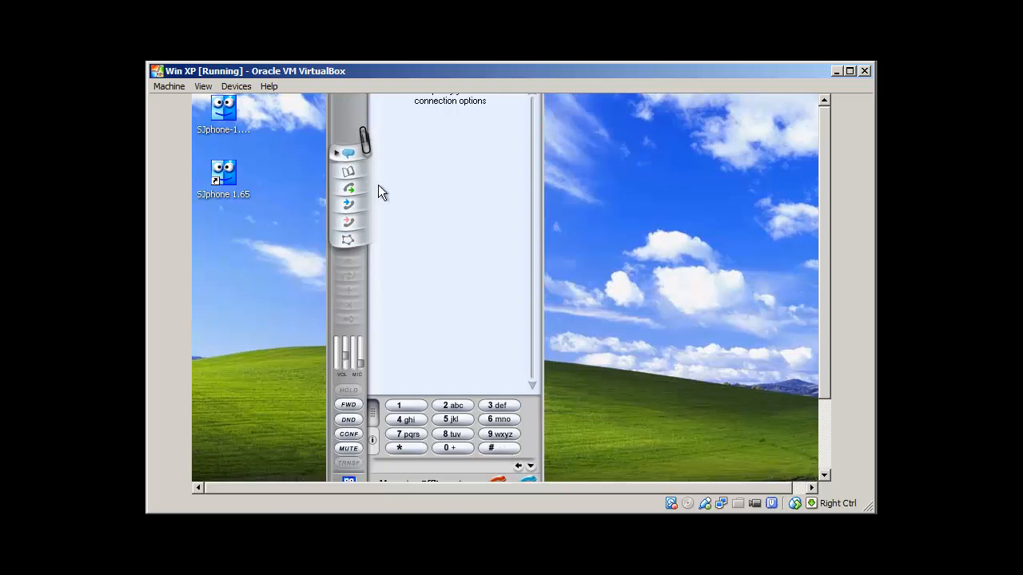
drag(344, 128, 343, 93)
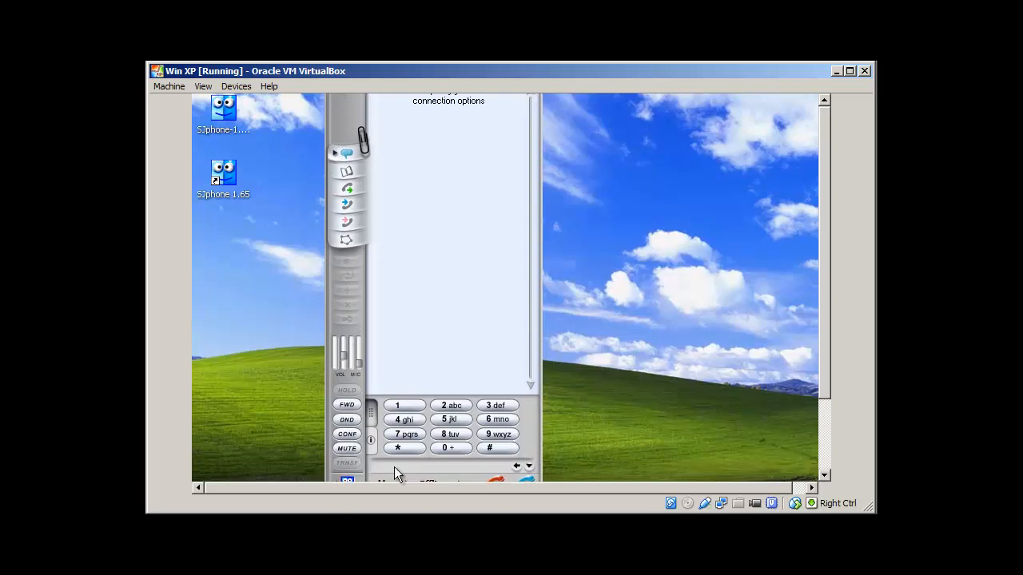
drag(826, 318, 826, 364)
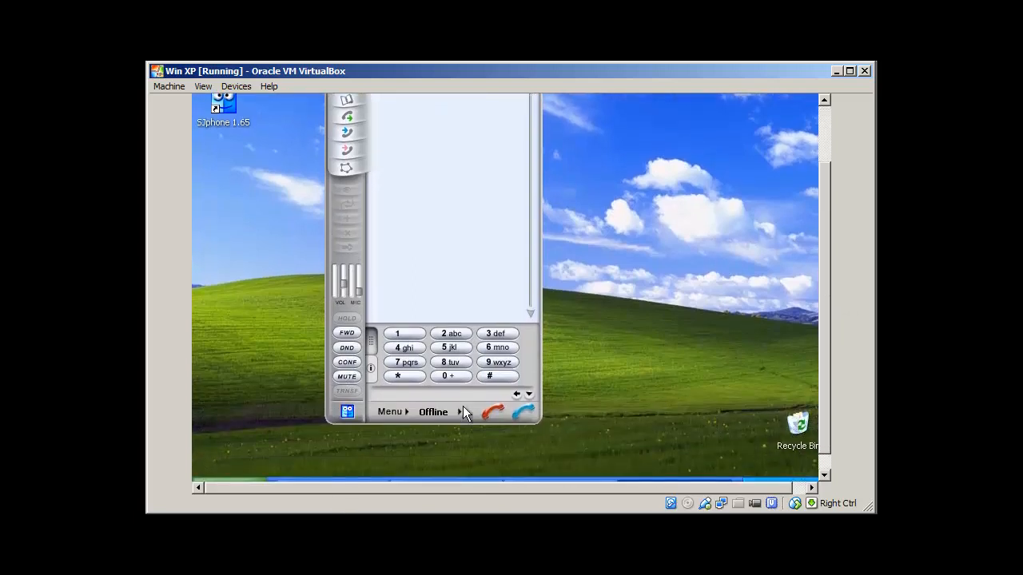
click(407, 412)
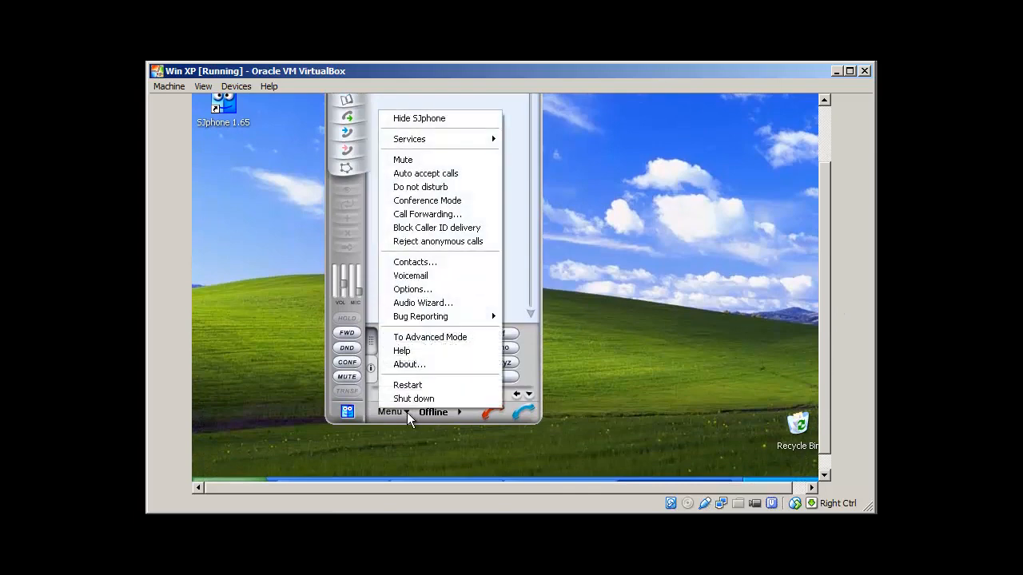
In SJphone Options, view the Profiles list (itpings, SIP Direct) and begin a New profile.
click(438, 293)
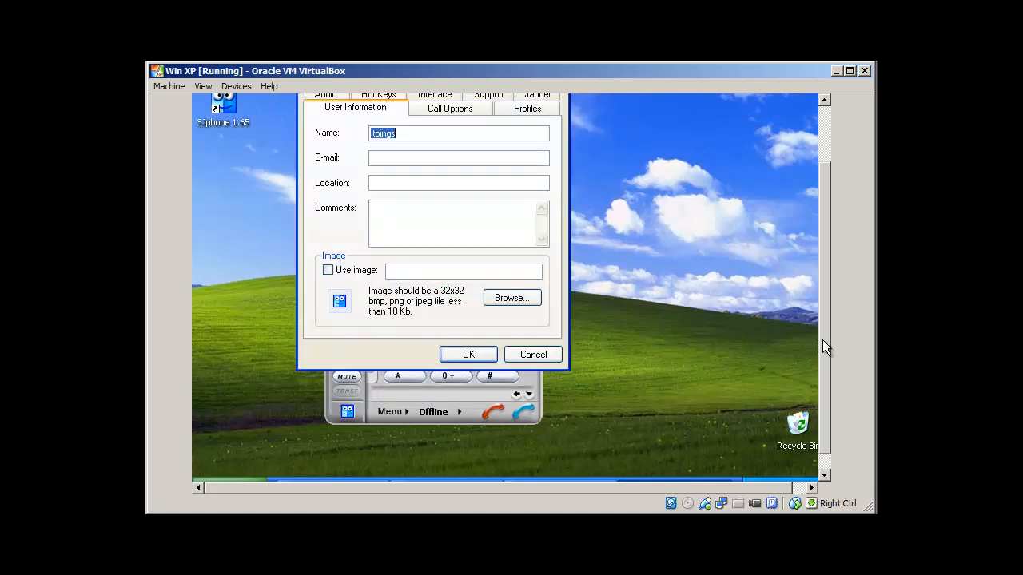
drag(822, 340, 822, 276)
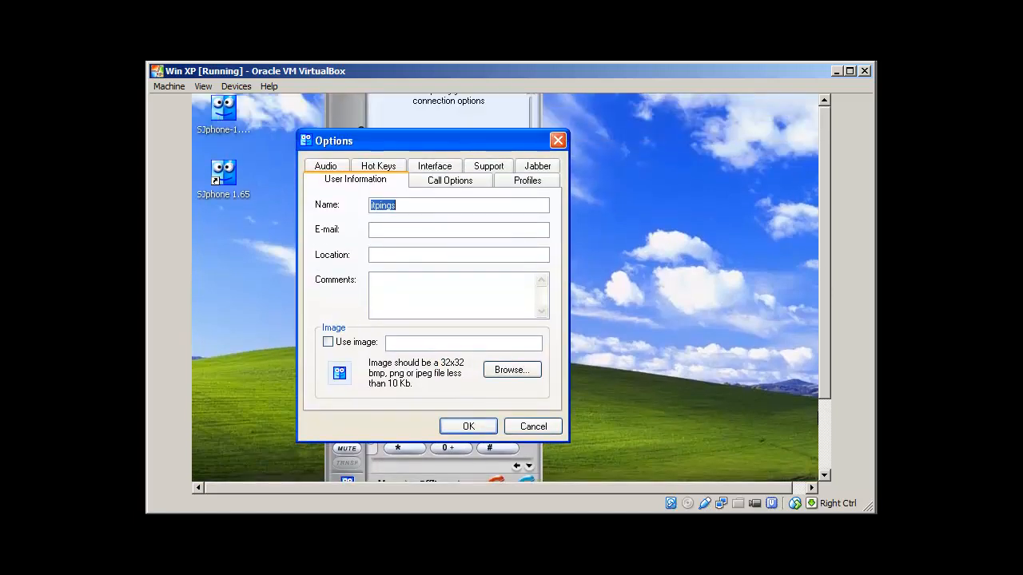
click(523, 183)
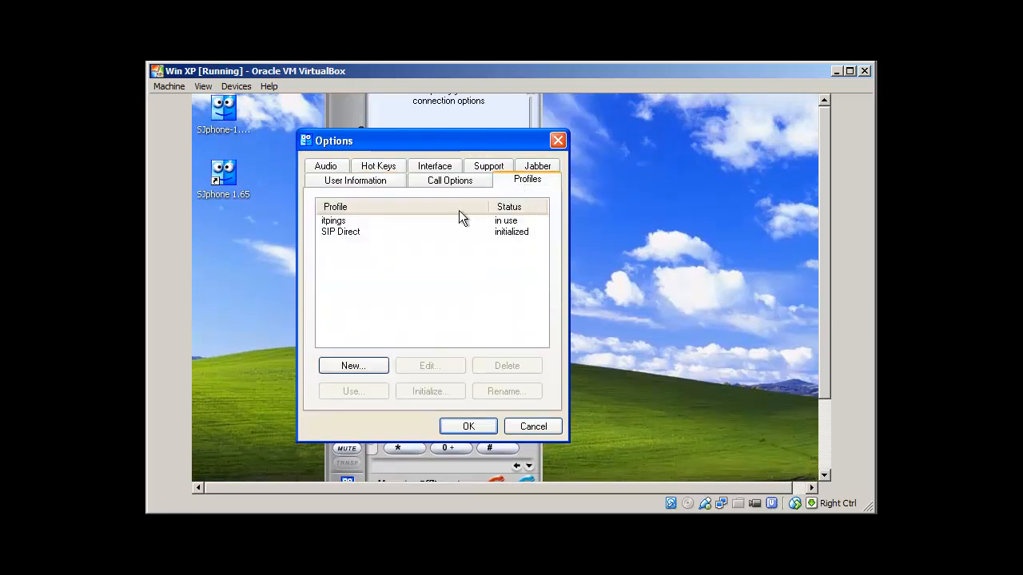
click(334, 221)
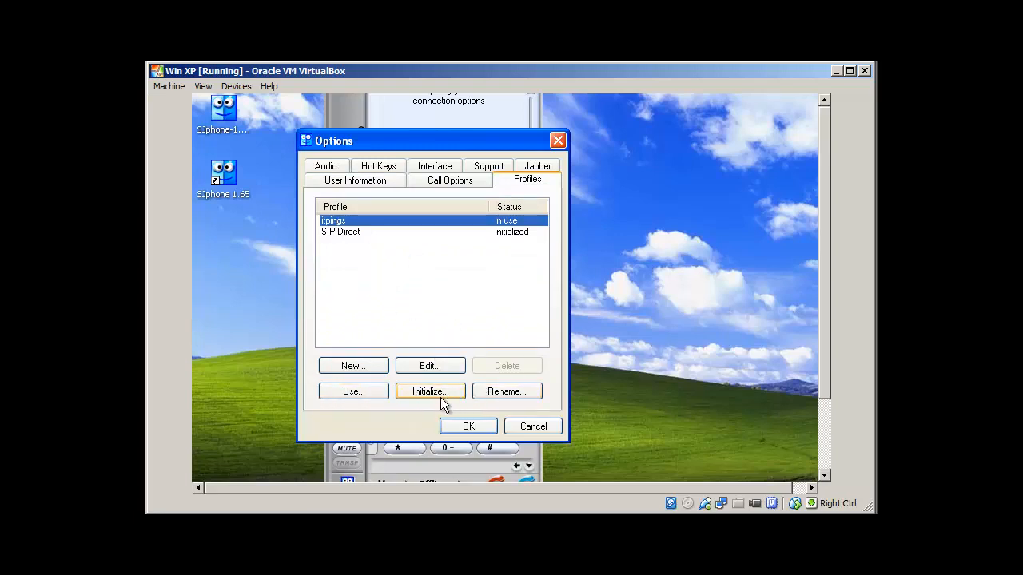
click(353, 232)
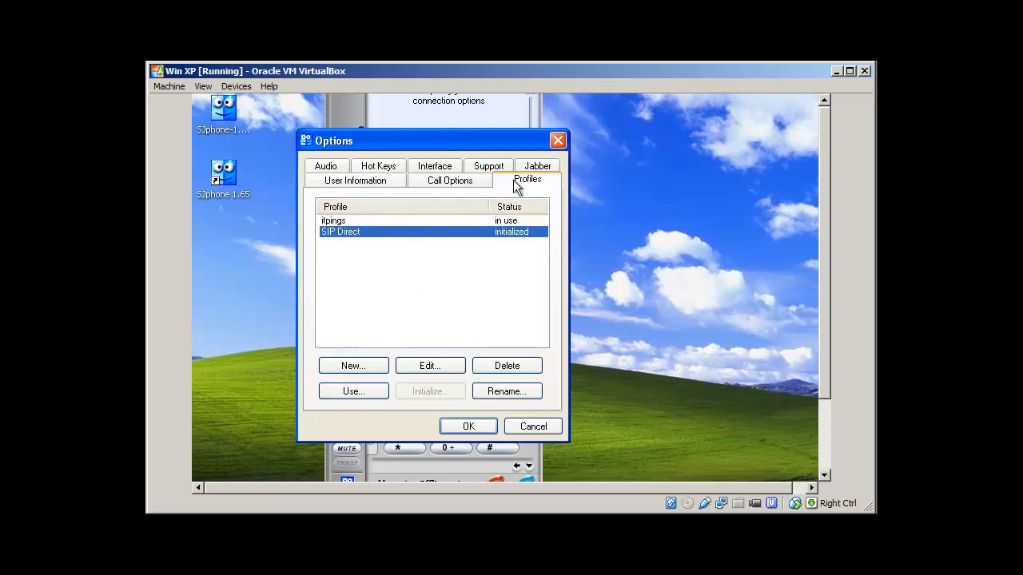
click(356, 369)
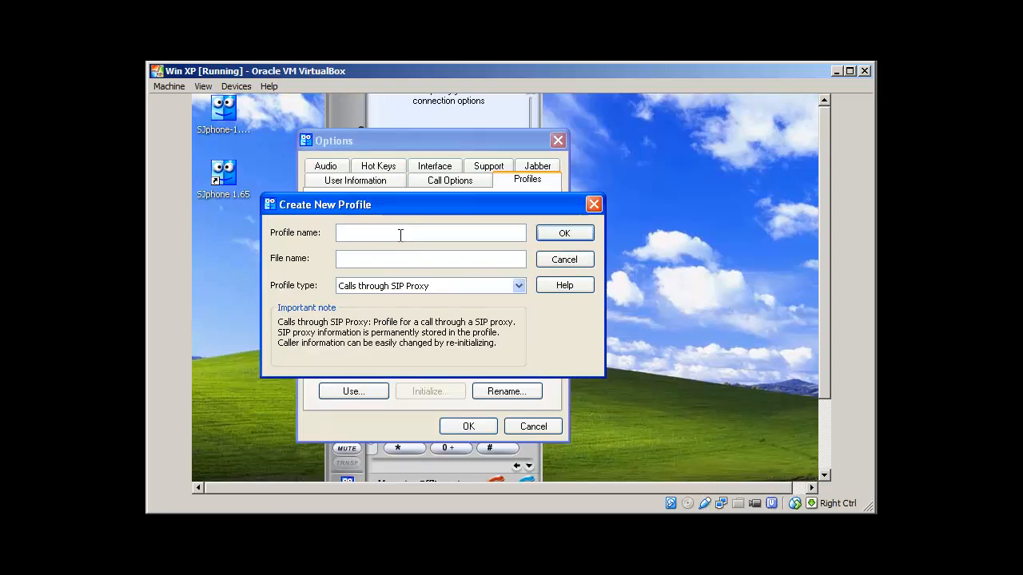
Create a profile named itpings of type Calls through SIP Proxy and select it.
text(itpings)
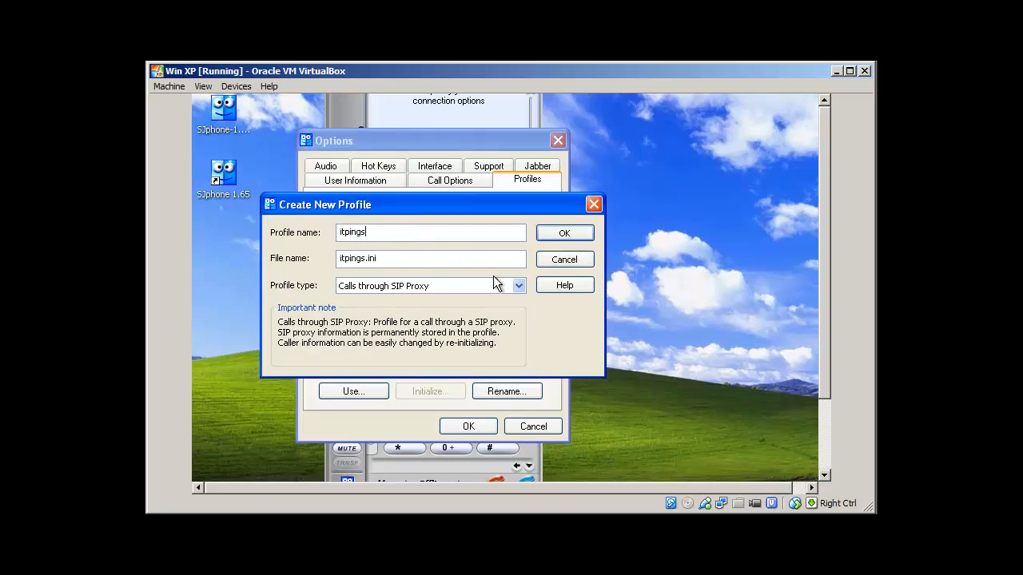
click(518, 289)
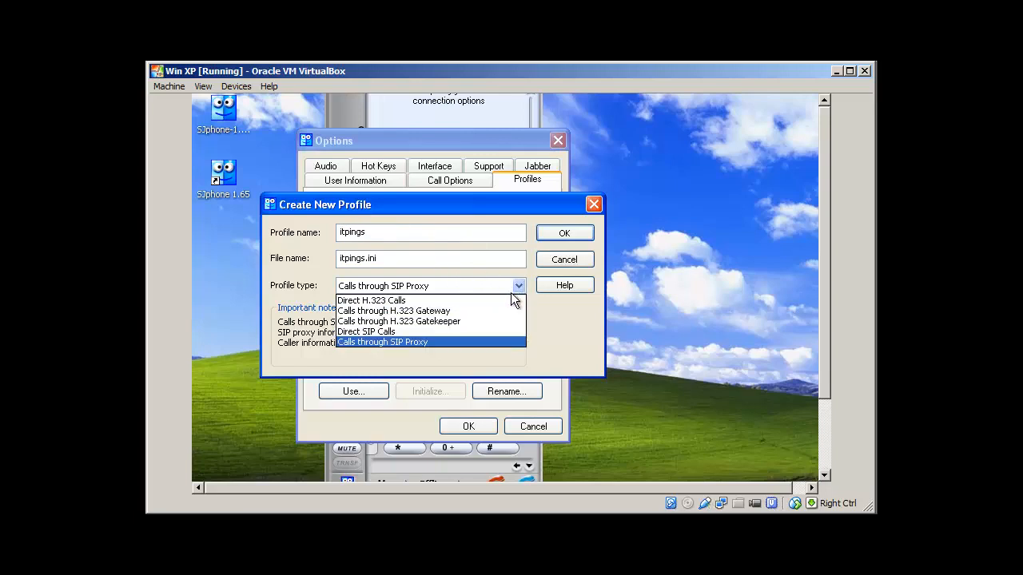
click(416, 342)
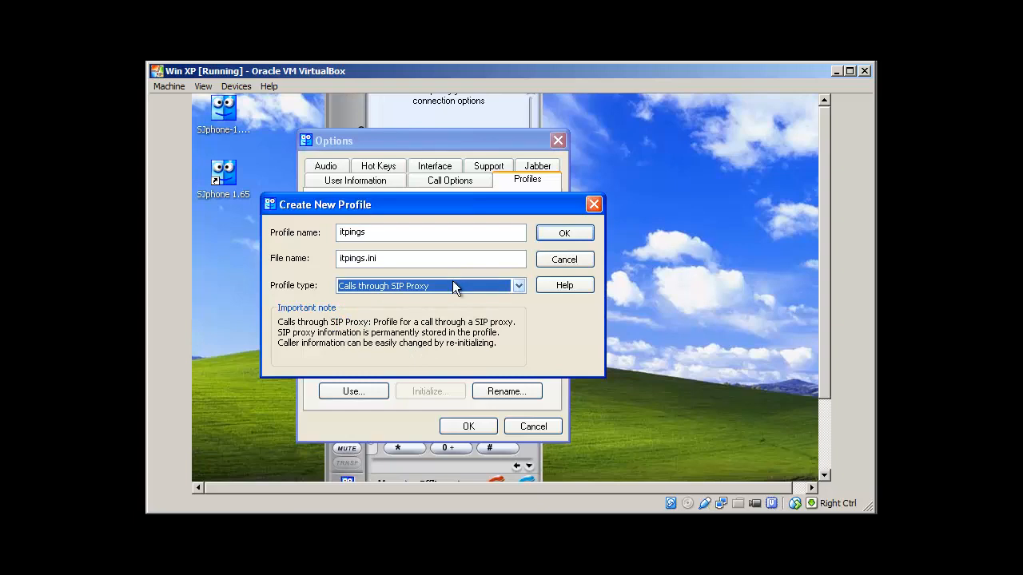
click(566, 233)
click(349, 220)
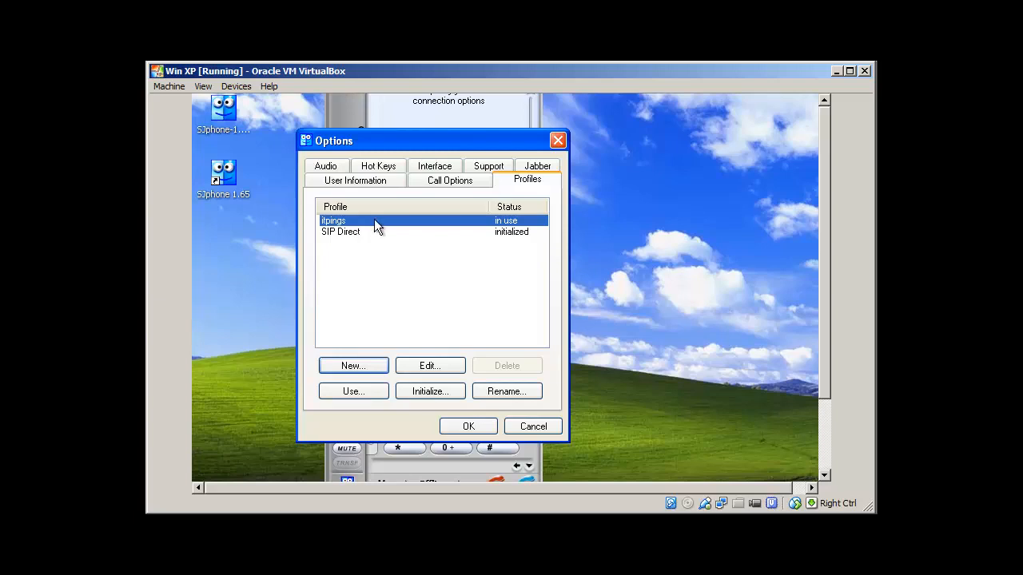
Review itpings' SIP Proxy domain, Registration, Advanced, DTMF and Initialization settings, then confirm.
click(428, 365)
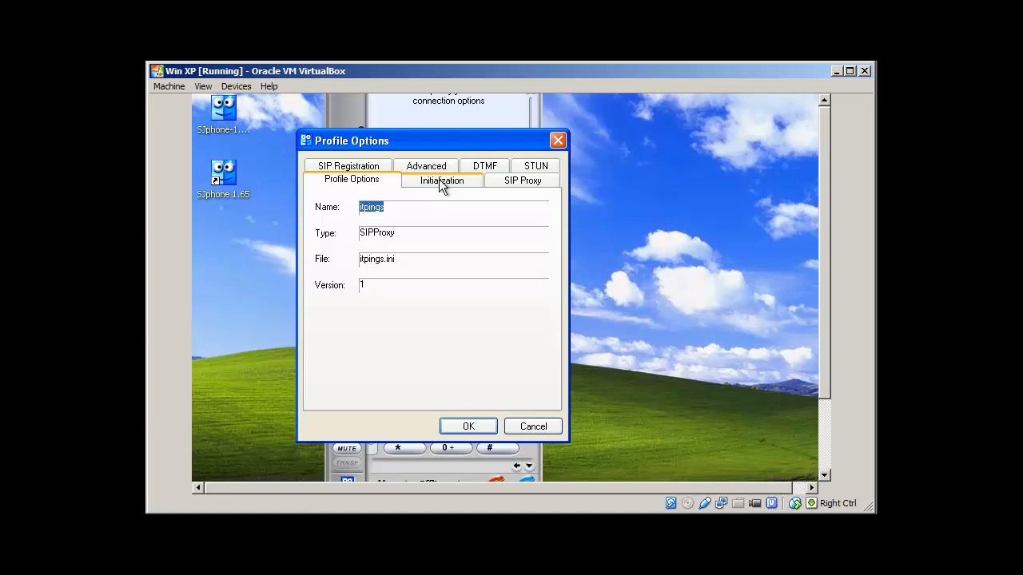
click(513, 179)
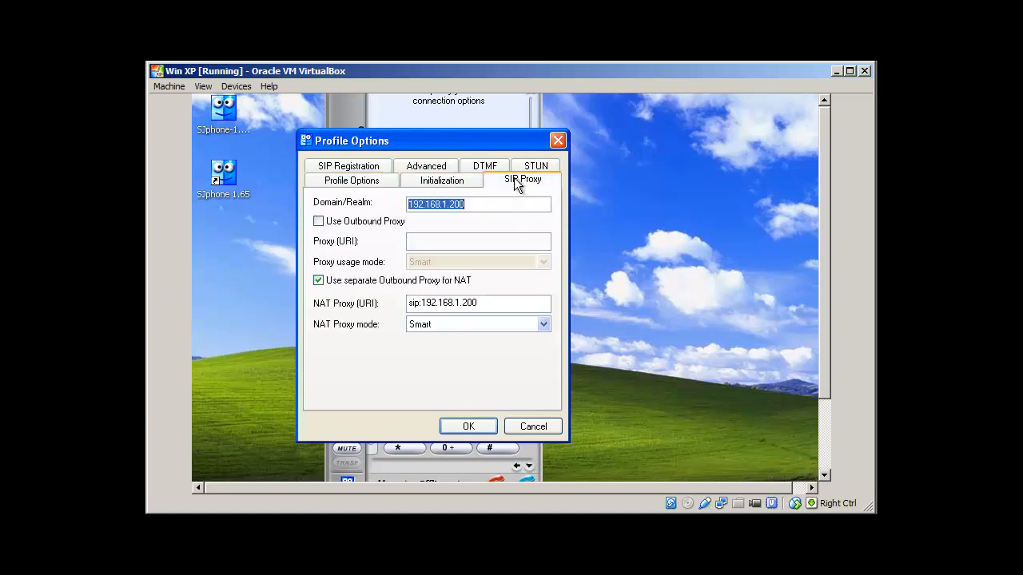
click(472, 204)
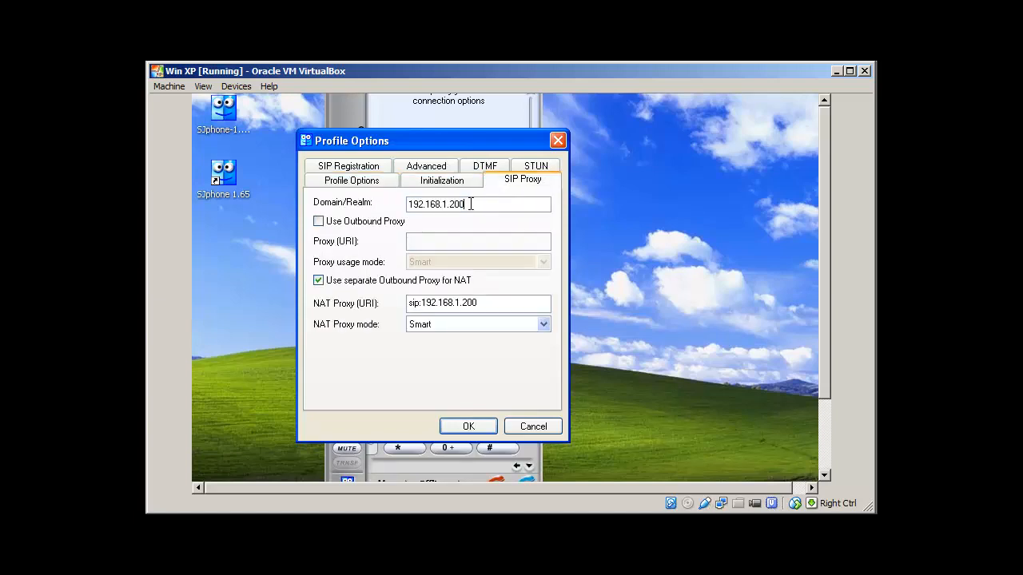
drag(472, 203, 404, 204)
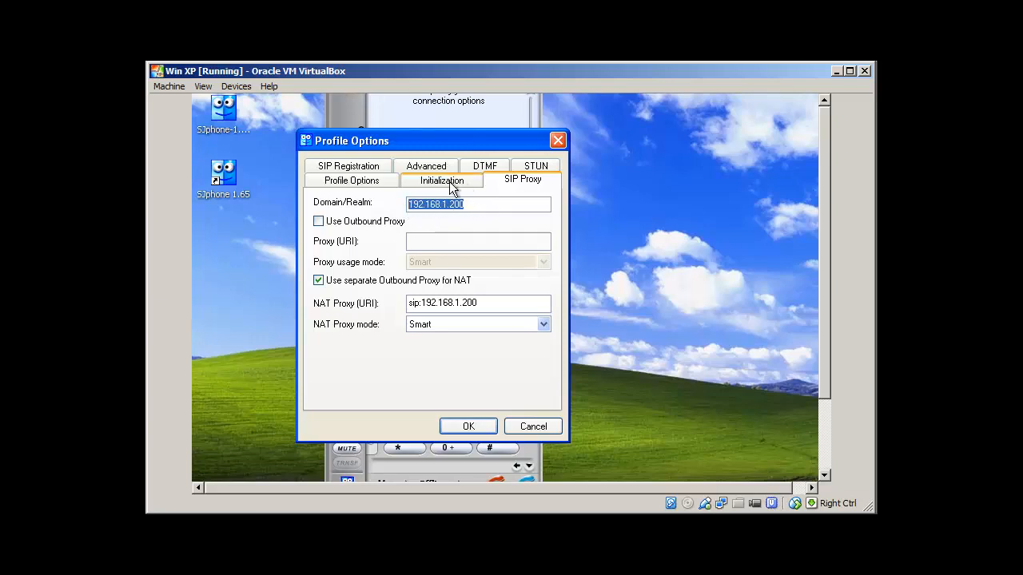
click(352, 167)
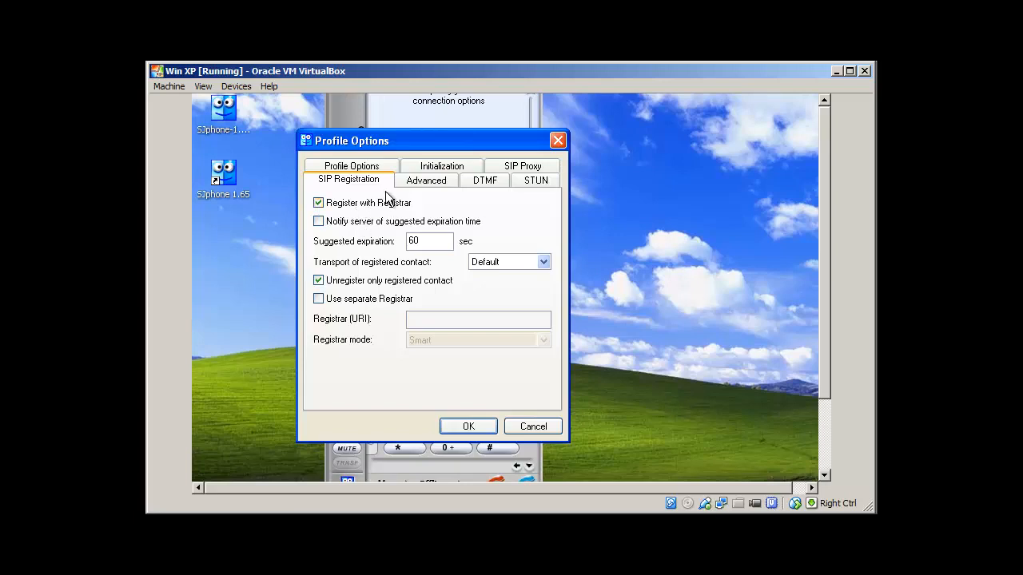
click(423, 182)
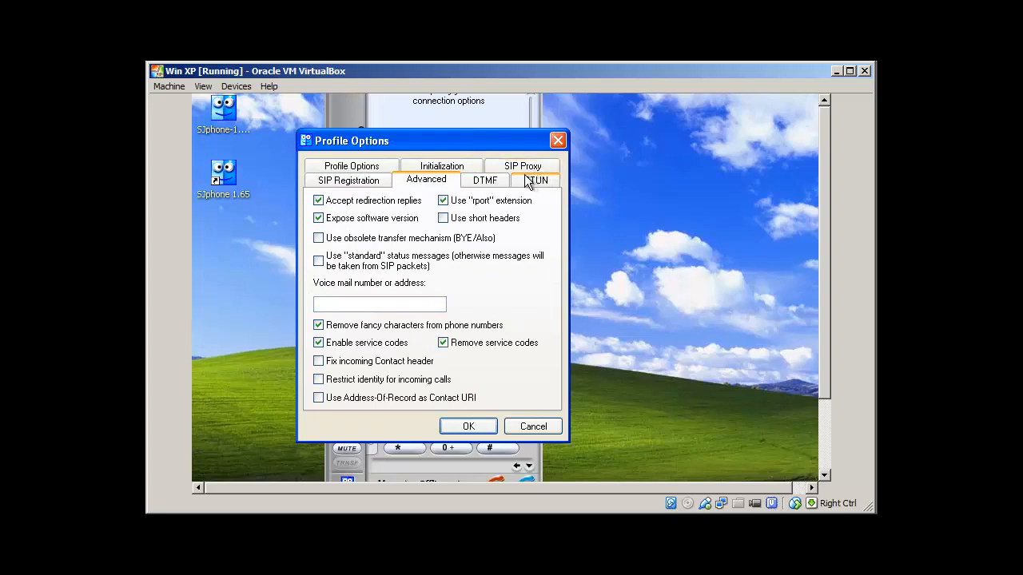
click(484, 182)
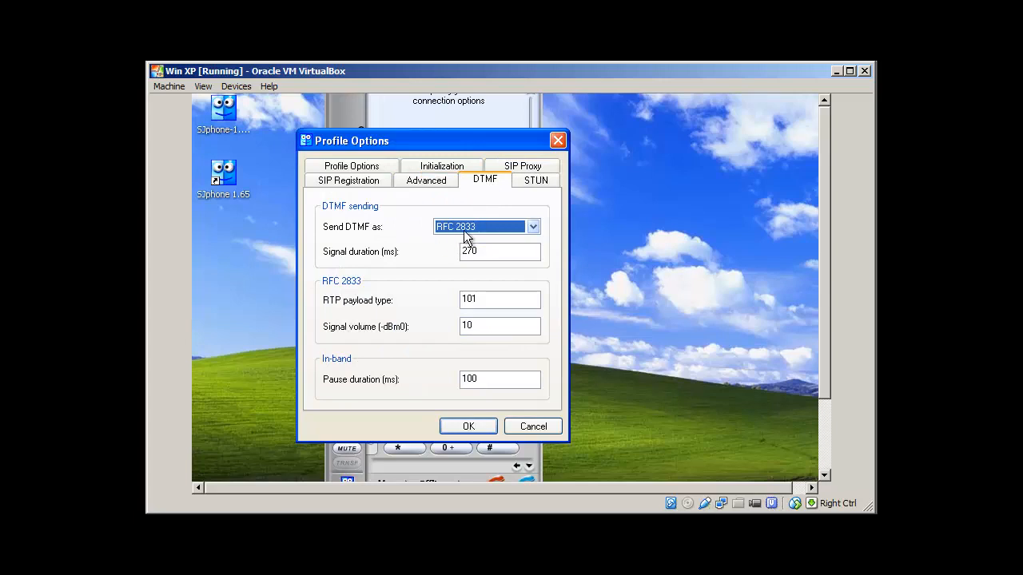
click(522, 168)
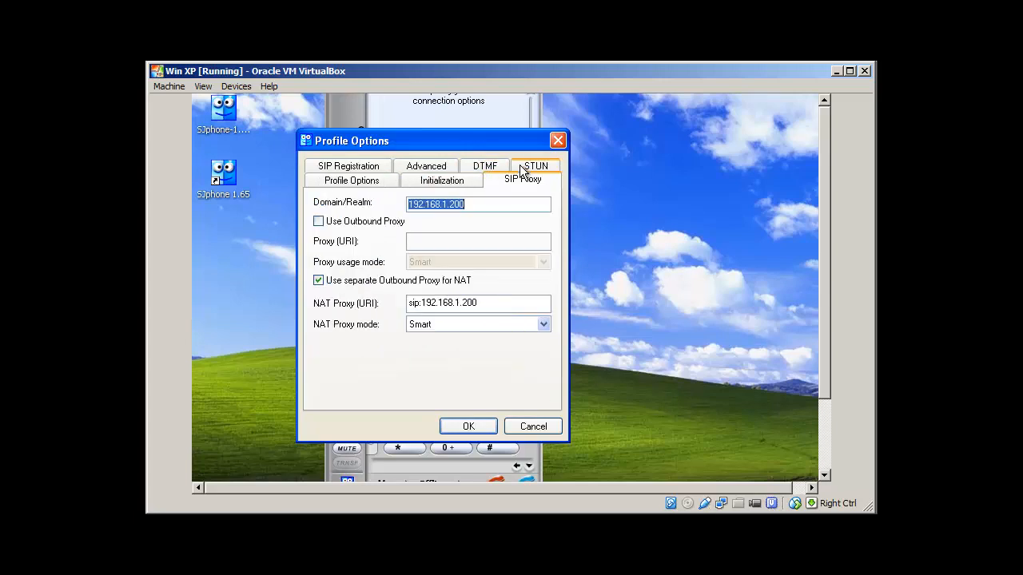
click(429, 183)
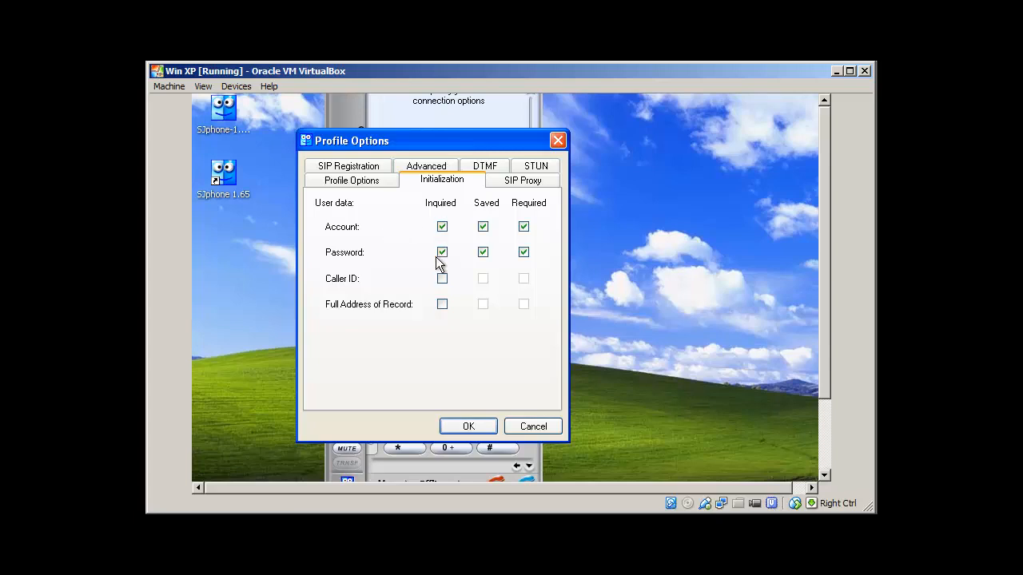
click(467, 425)
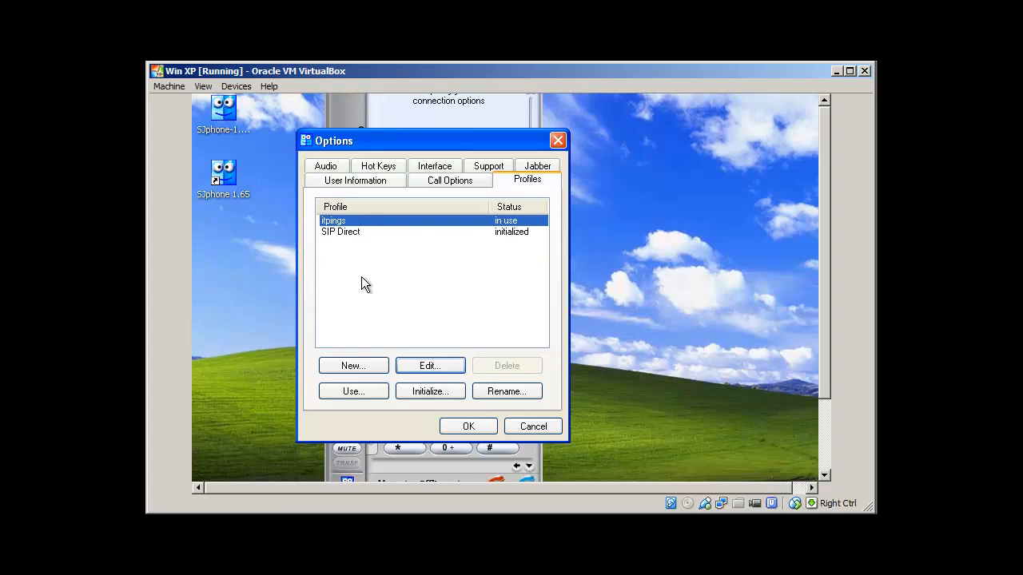
Use and initialize the itpings profile with account 200 and its password, then close Options.
click(353, 392)
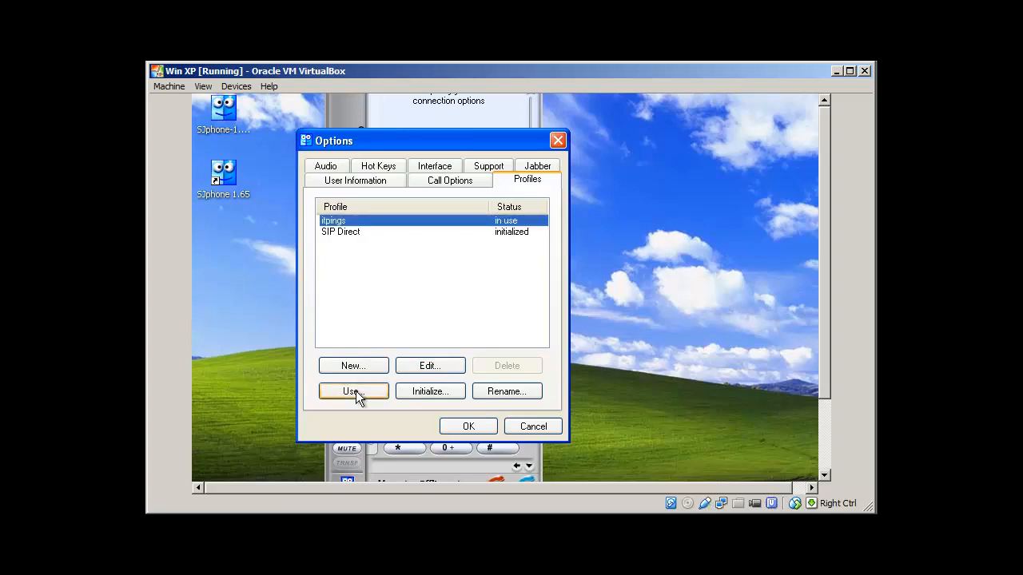
click(430, 392)
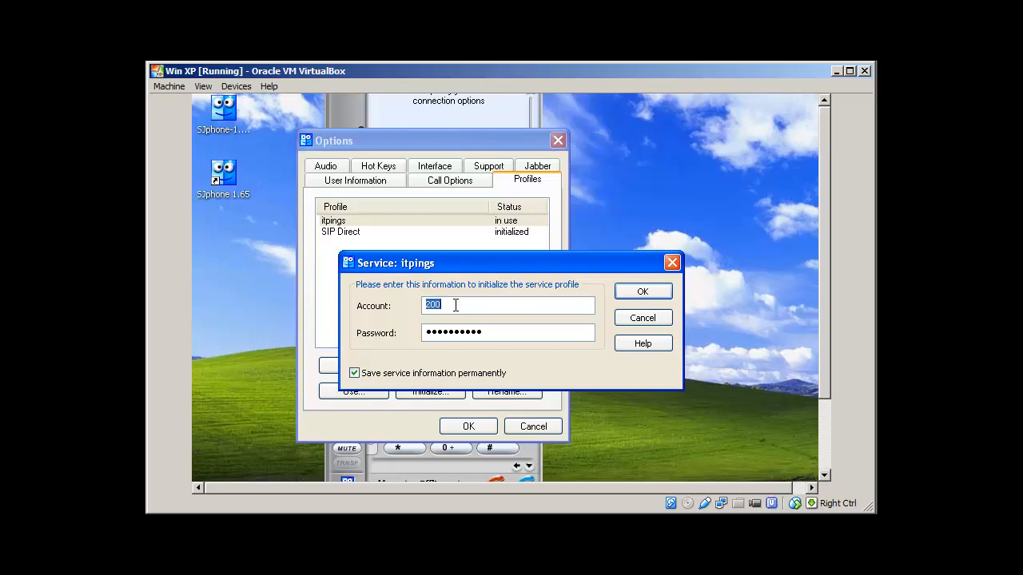
text(200)
key(Tab)
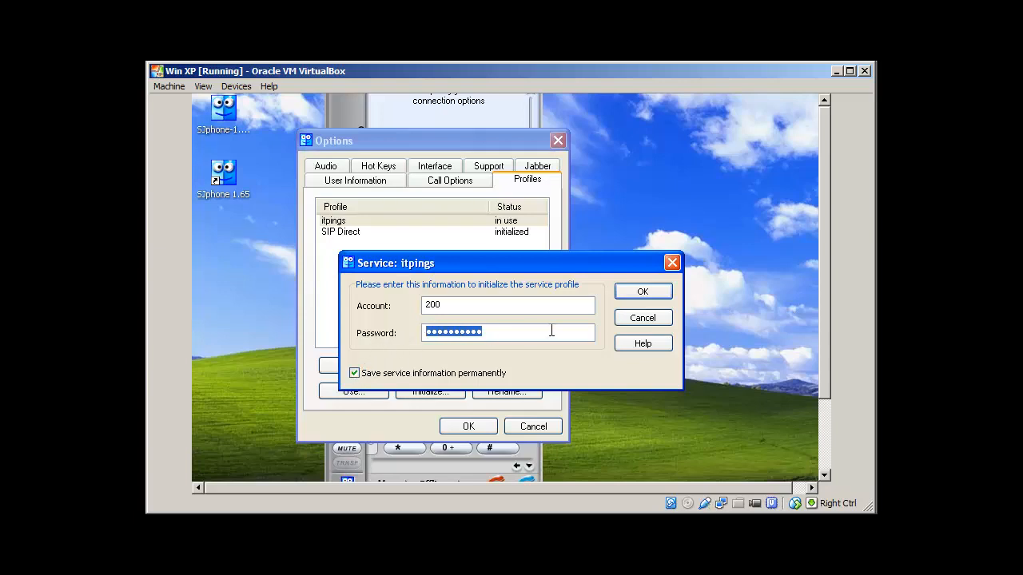
click(645, 291)
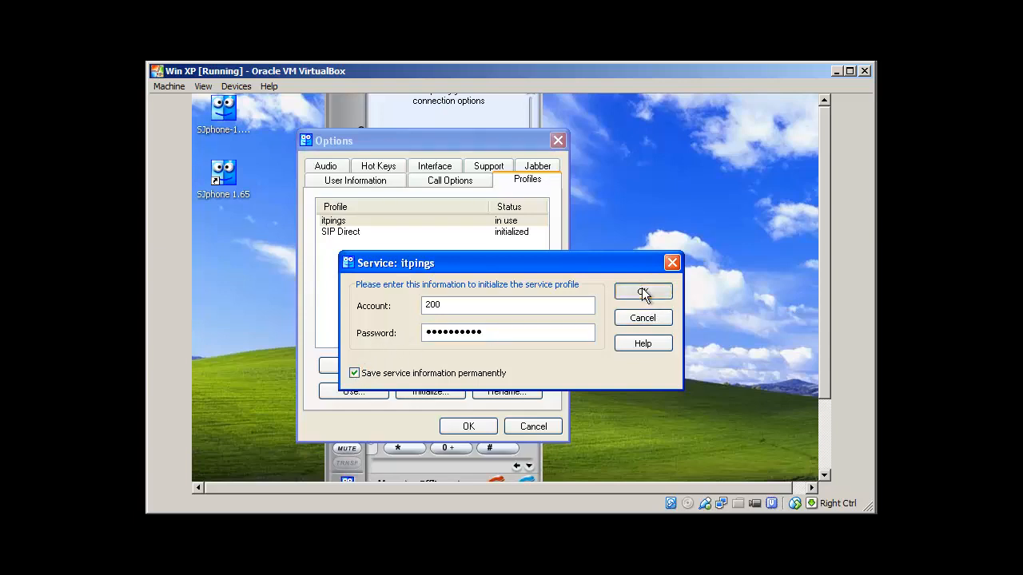
click(468, 426)
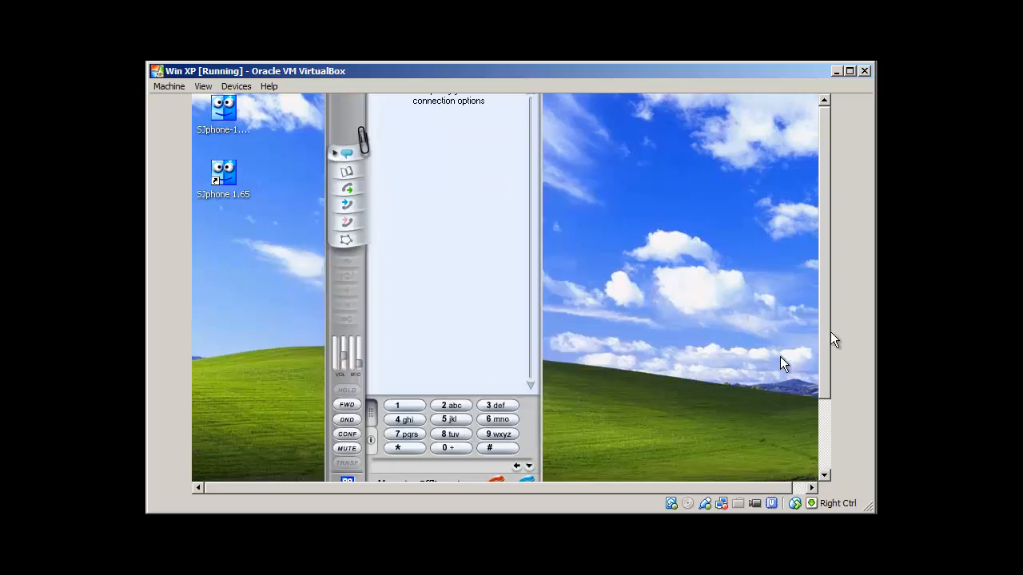
drag(823, 315, 816, 379)
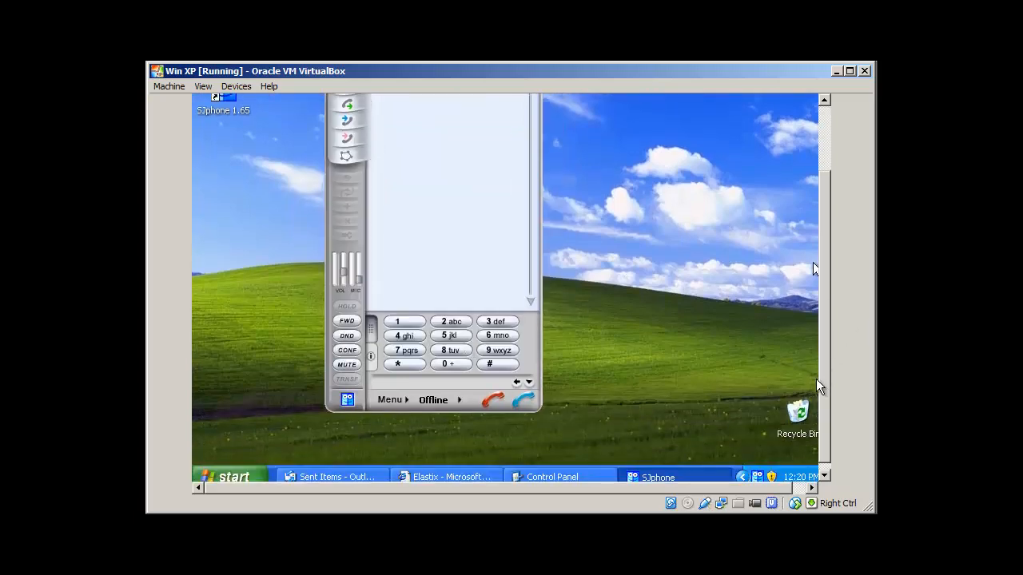
Restart SJphone so it registers with itpings and reads "Ready to call".
click(405, 401)
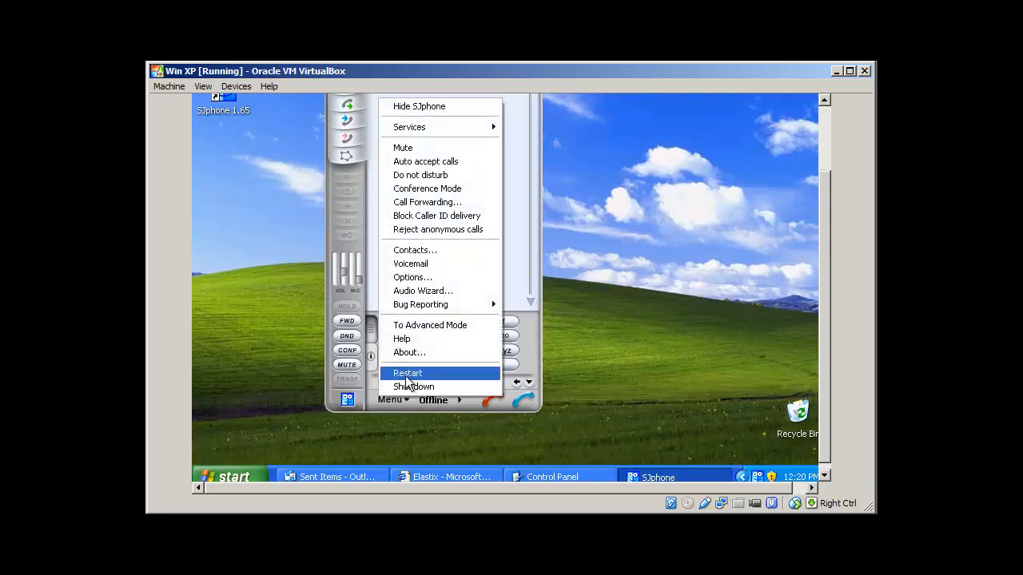
click(406, 375)
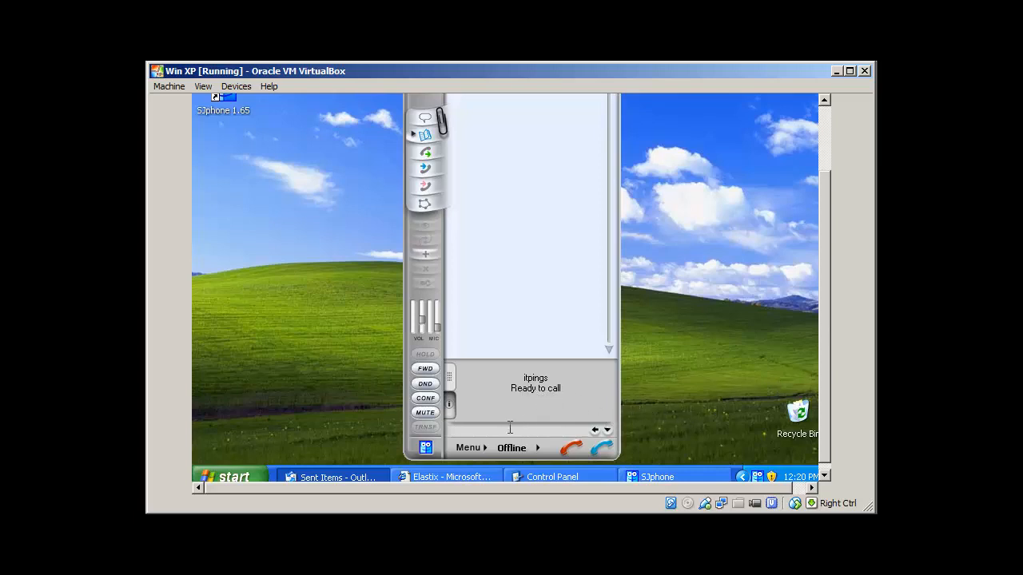
click(484, 447)
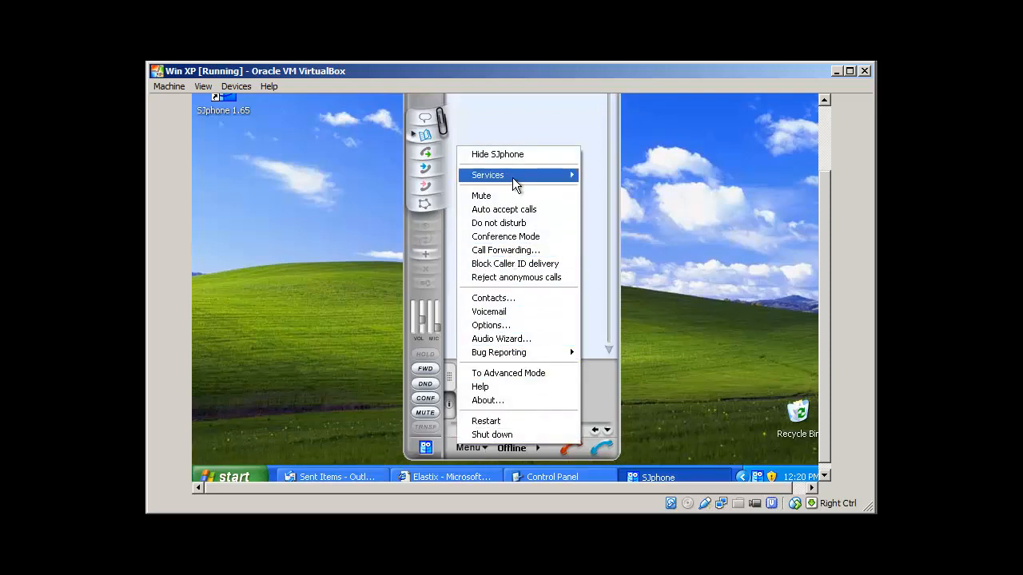
mouse_move(512, 177)
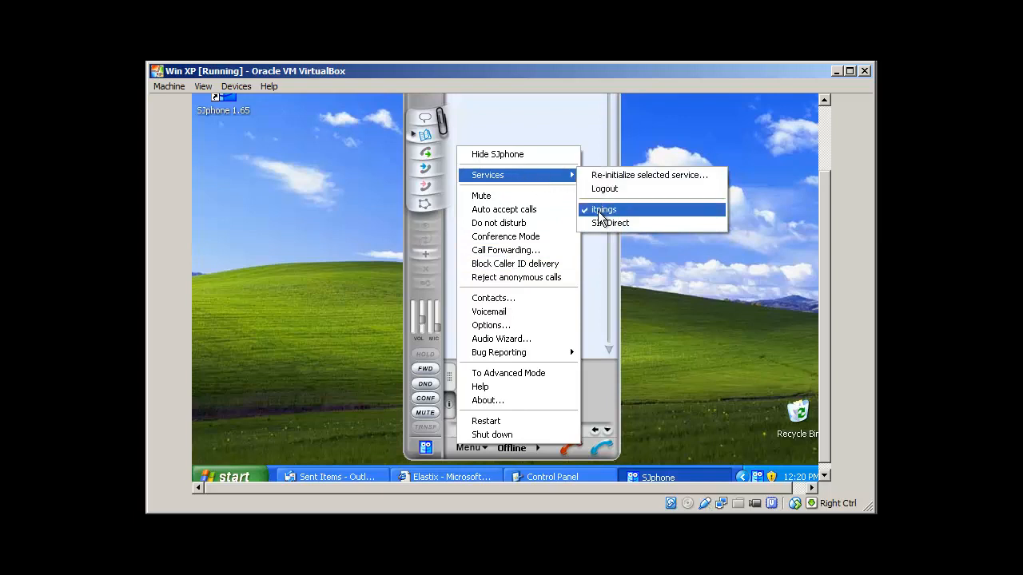
click(532, 326)
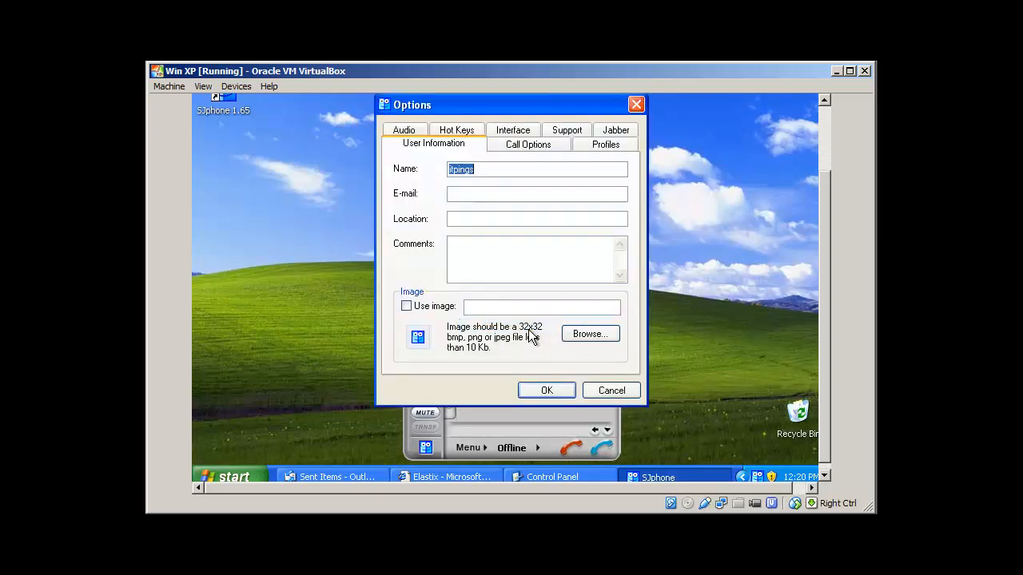
click(598, 147)
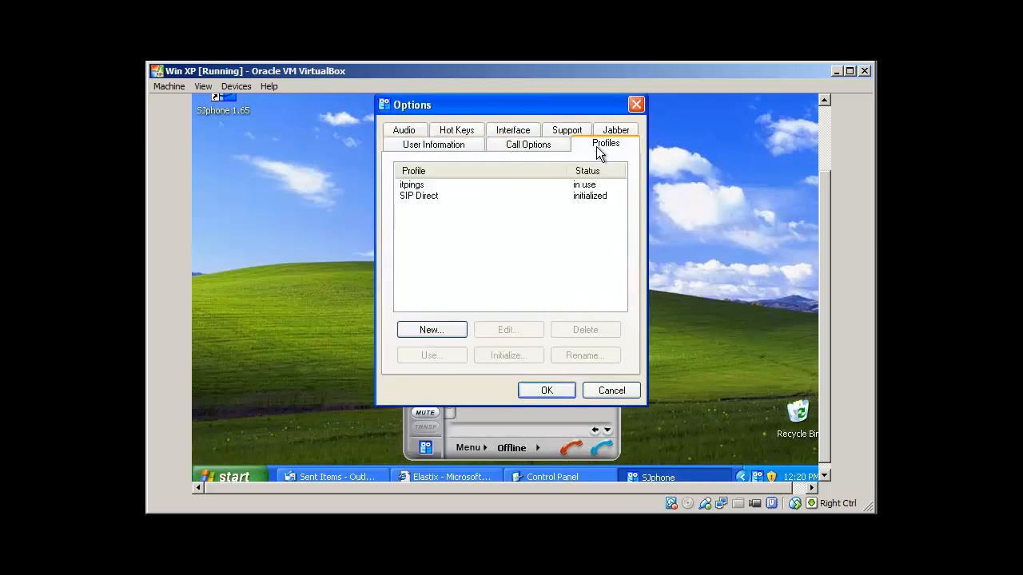
click(415, 189)
click(521, 329)
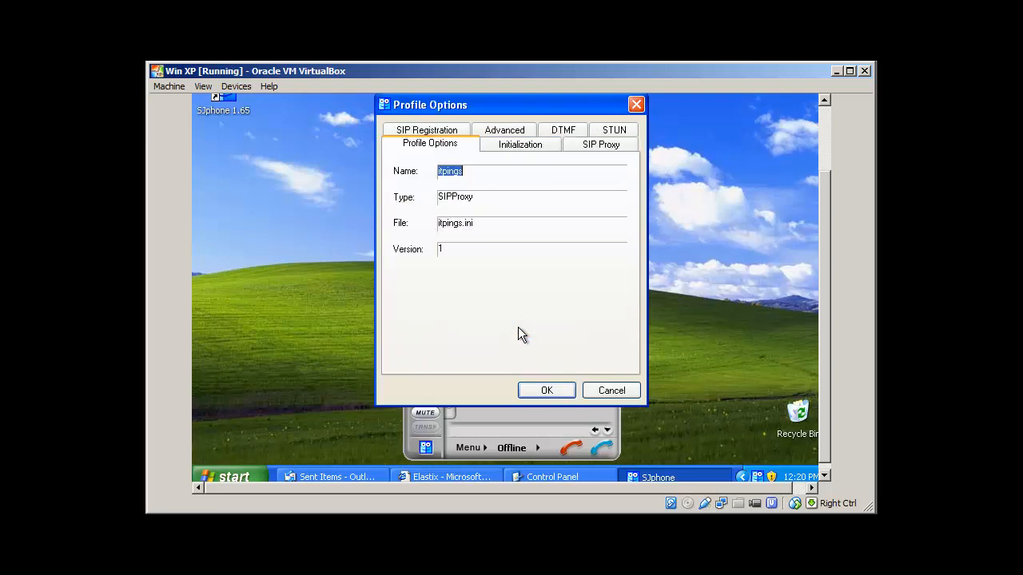
click(512, 149)
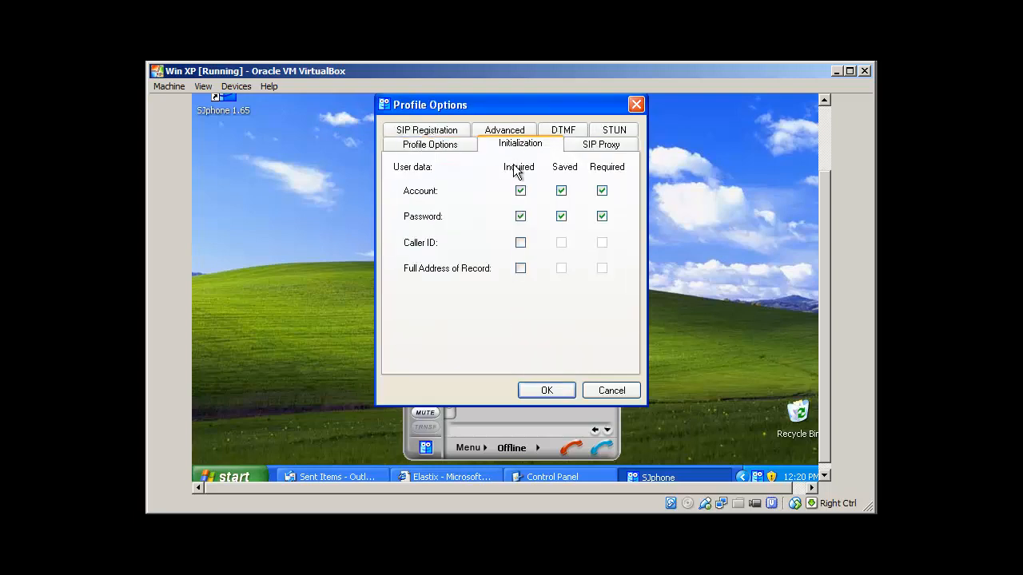
click(590, 149)
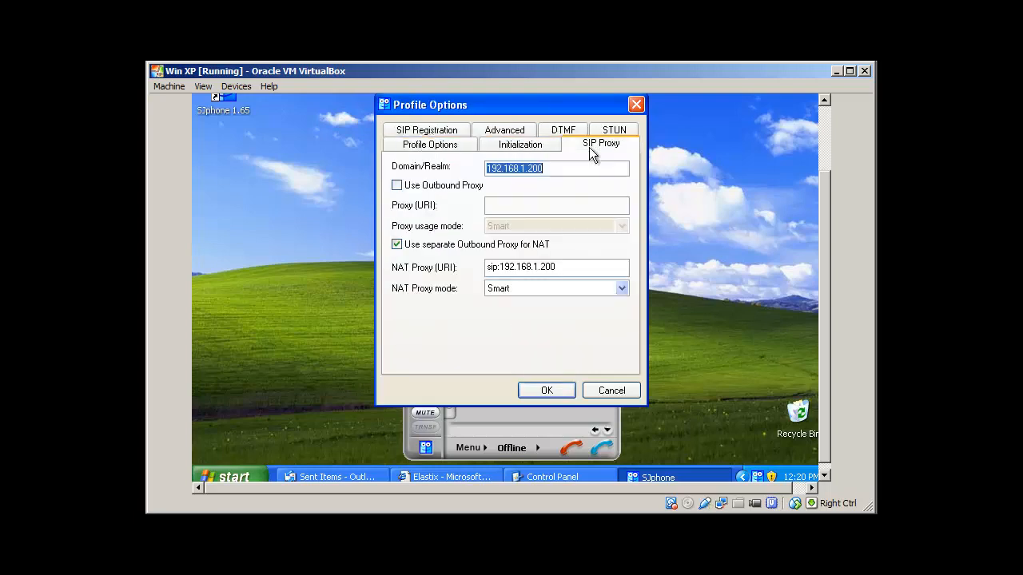
click(443, 130)
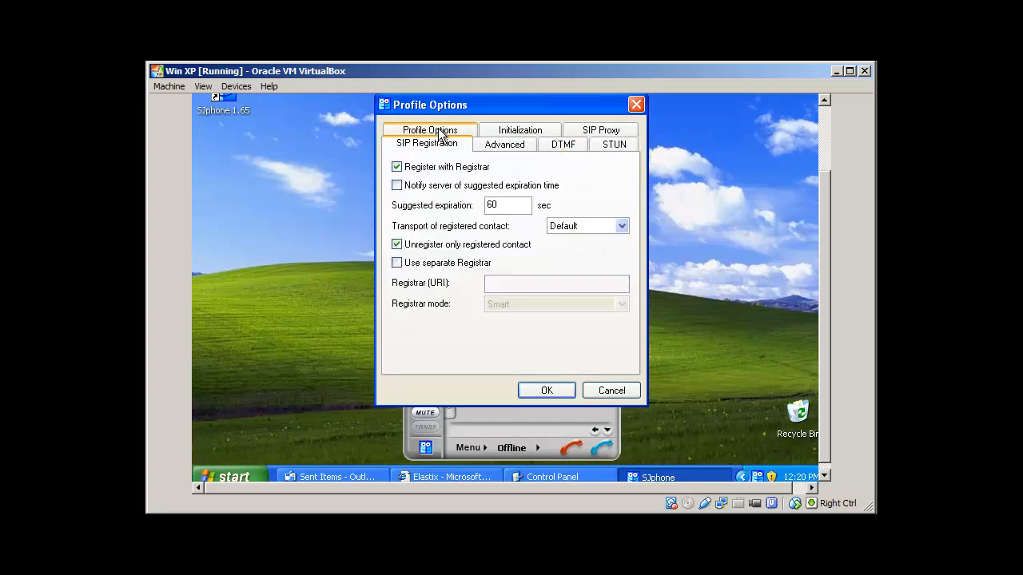
click(531, 130)
click(547, 390)
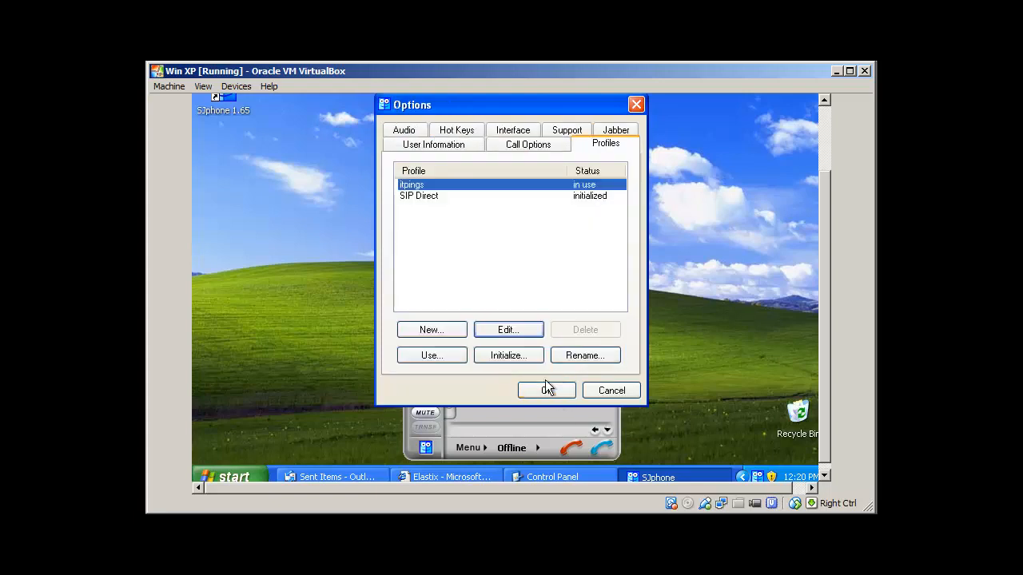
click(499, 364)
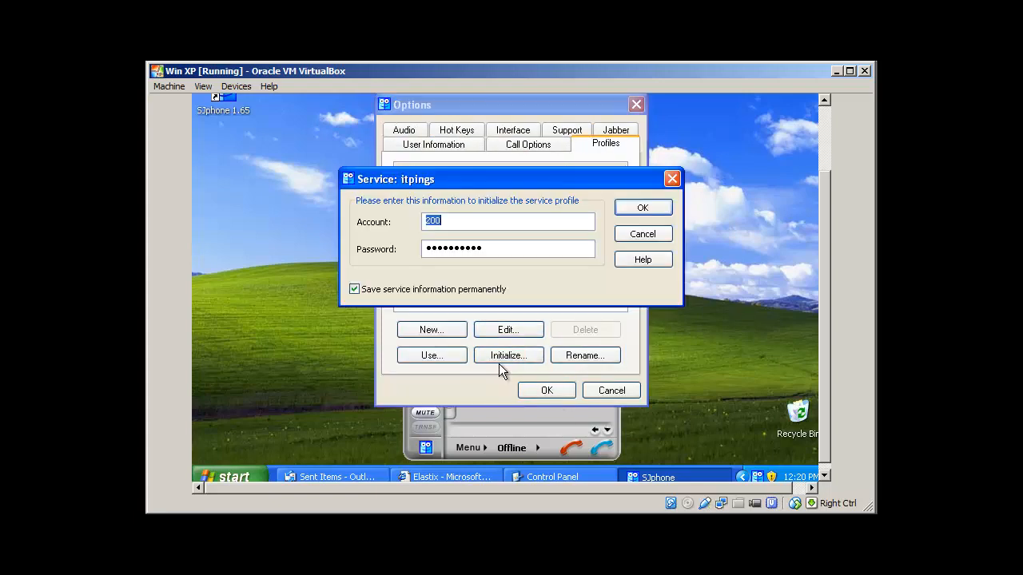
click(642, 234)
click(547, 390)
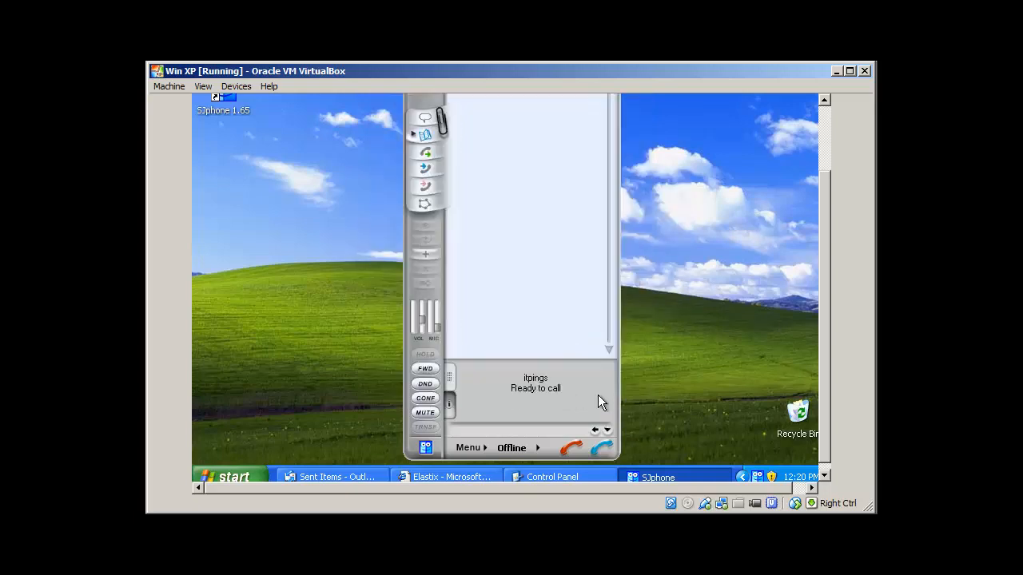
Lift the lock-screen curtain and enter the account password, retrying until the session unlocks.
drag(822, 352, 818, 329)
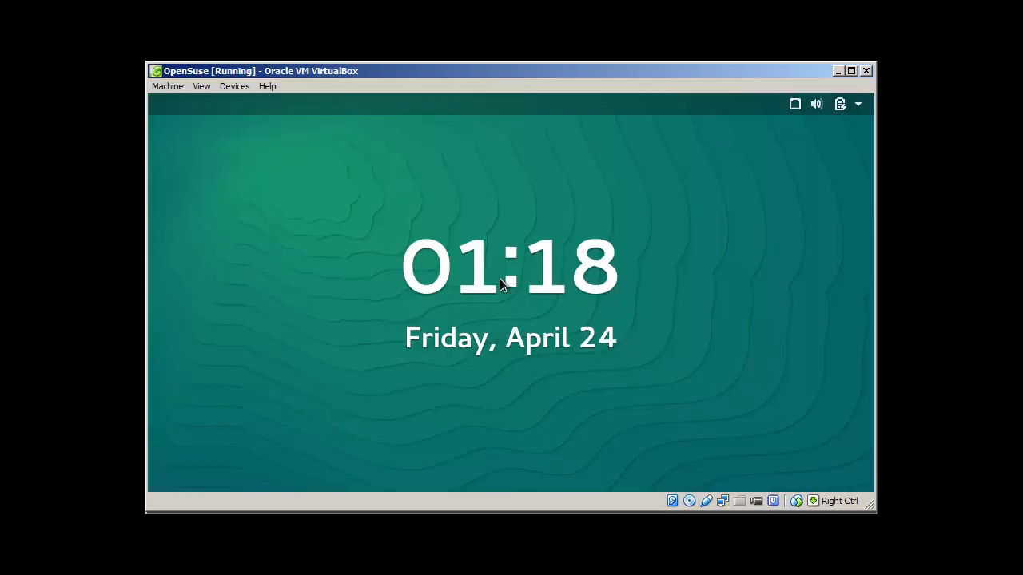
drag(529, 312, 530, 187)
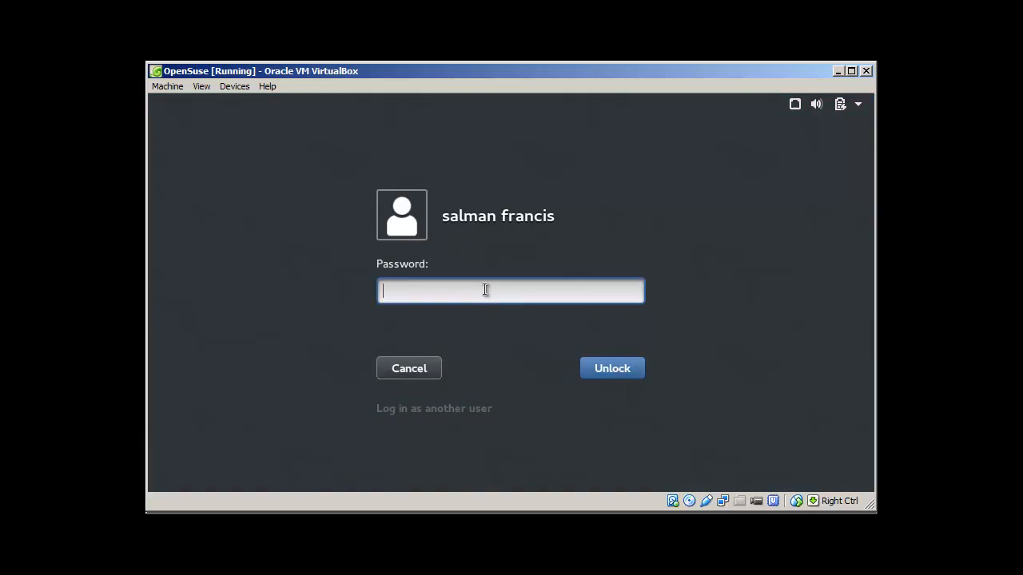
text(•••••••••)
key(Return)
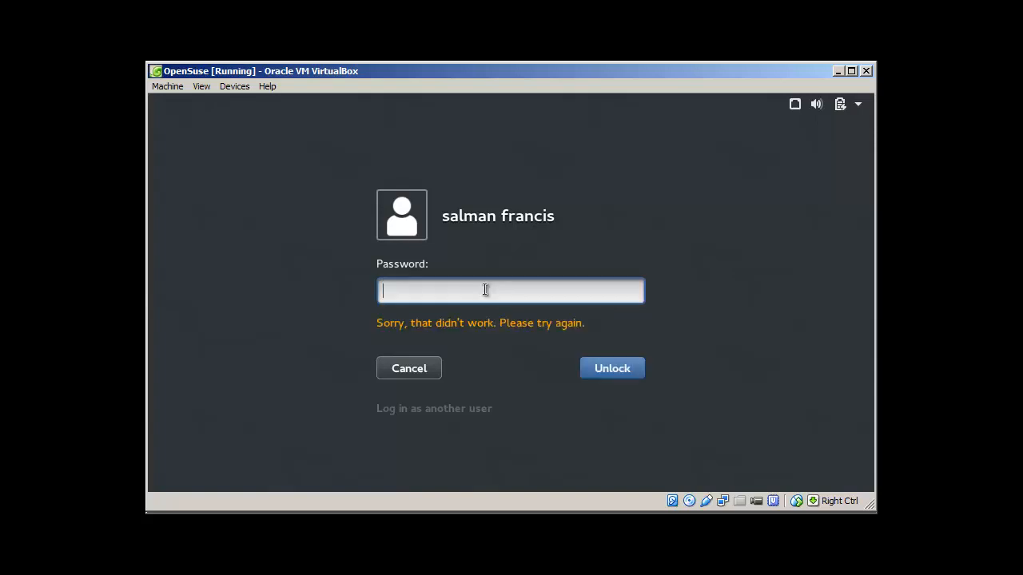
text(••••••)
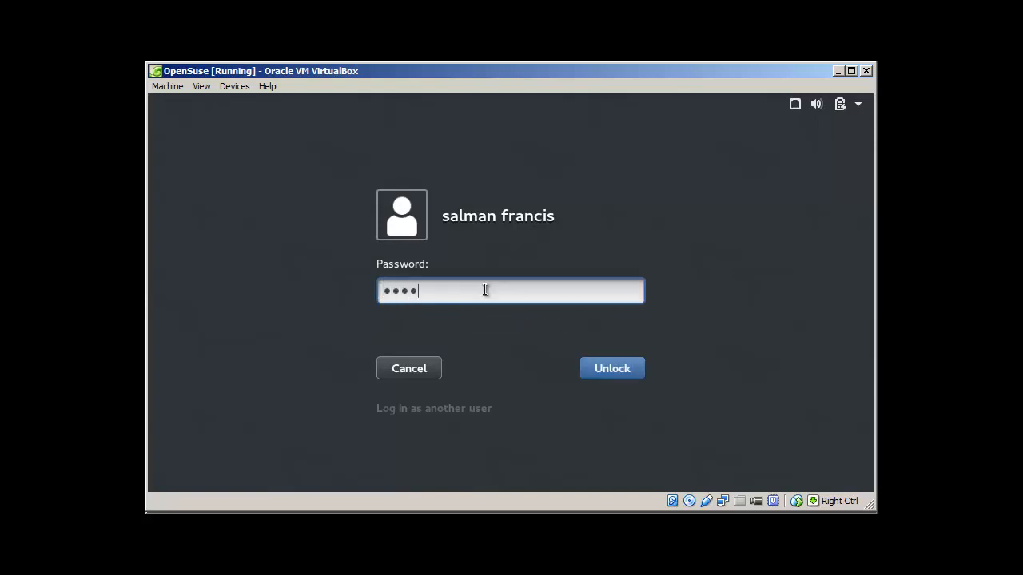
text(•)
key(BackSpace)
key(BackSpace)
key(BackSpace)
key(BackSpace)
key(BackSpace)
key(BackSpace)
key(BackSpace)
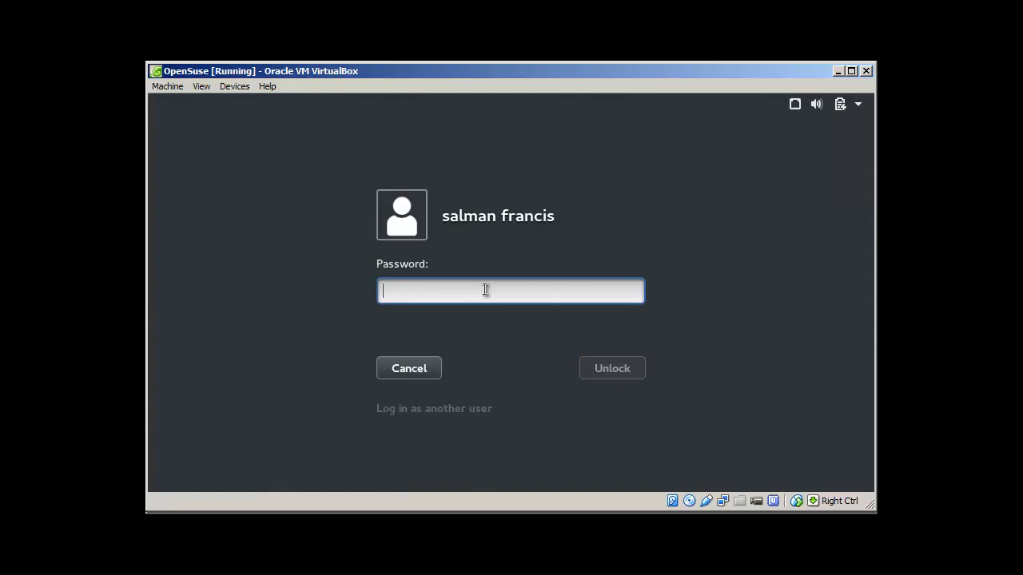
text(•••••••)
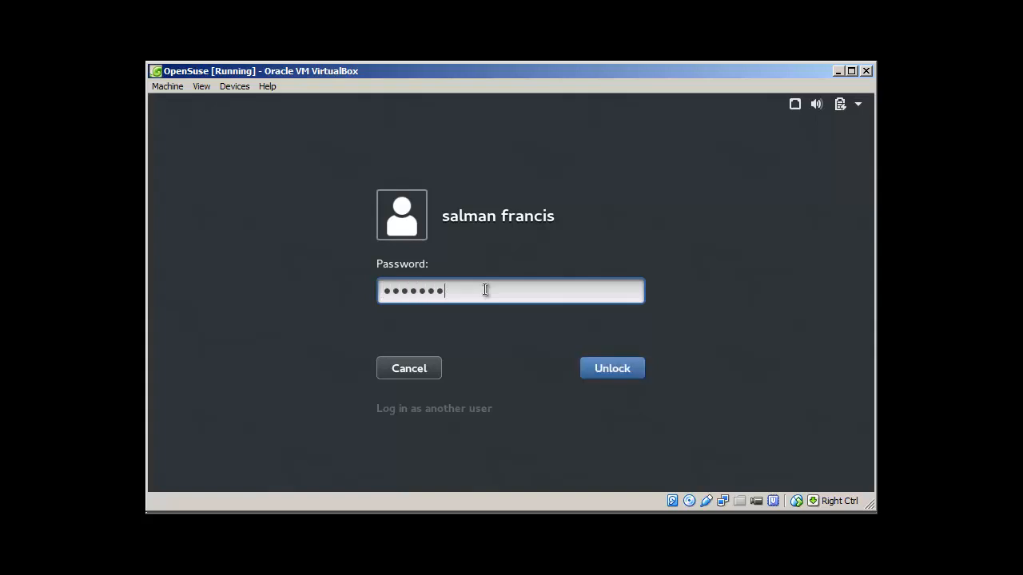
text(•••)
key(Return)
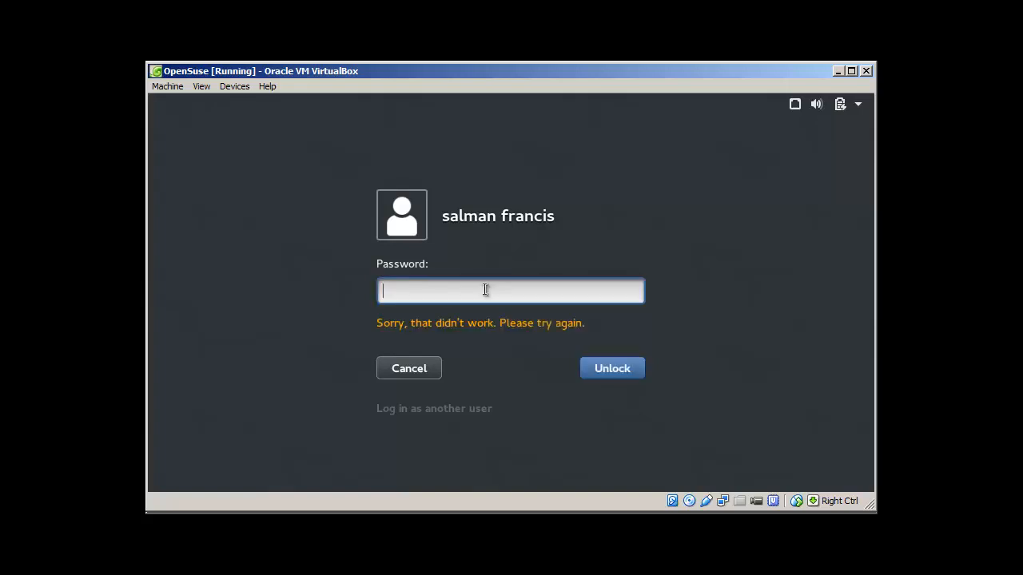
text(••••••)
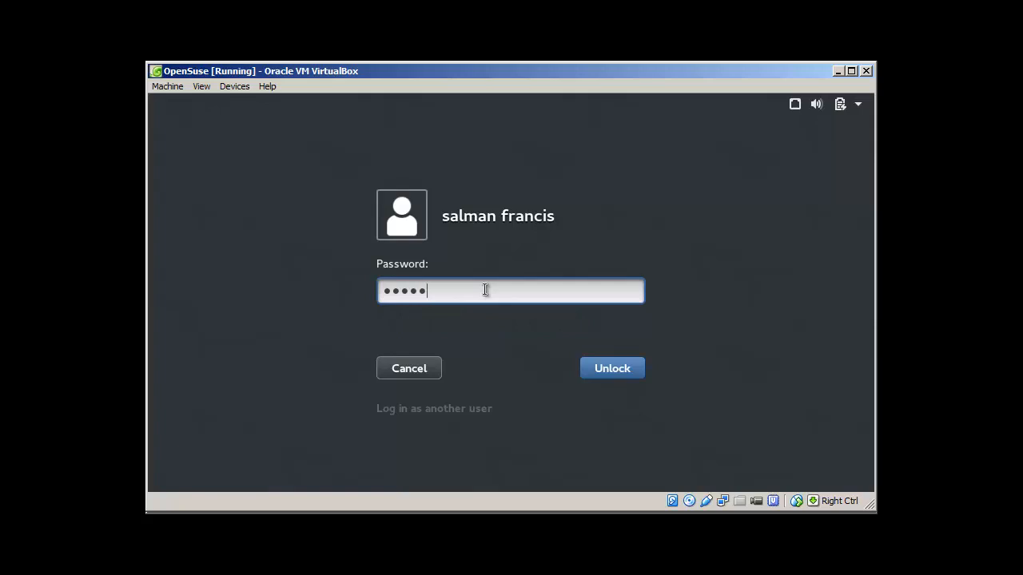
text(•••••)
key(Return)
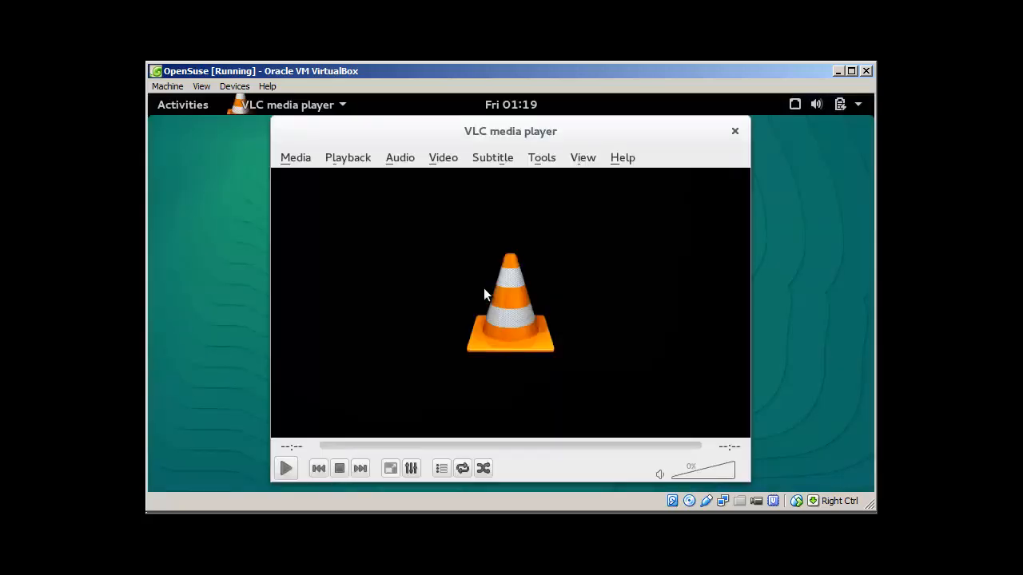
Close VLC and launch Zoiper by searching 'zoip' in Activities.
click(735, 132)
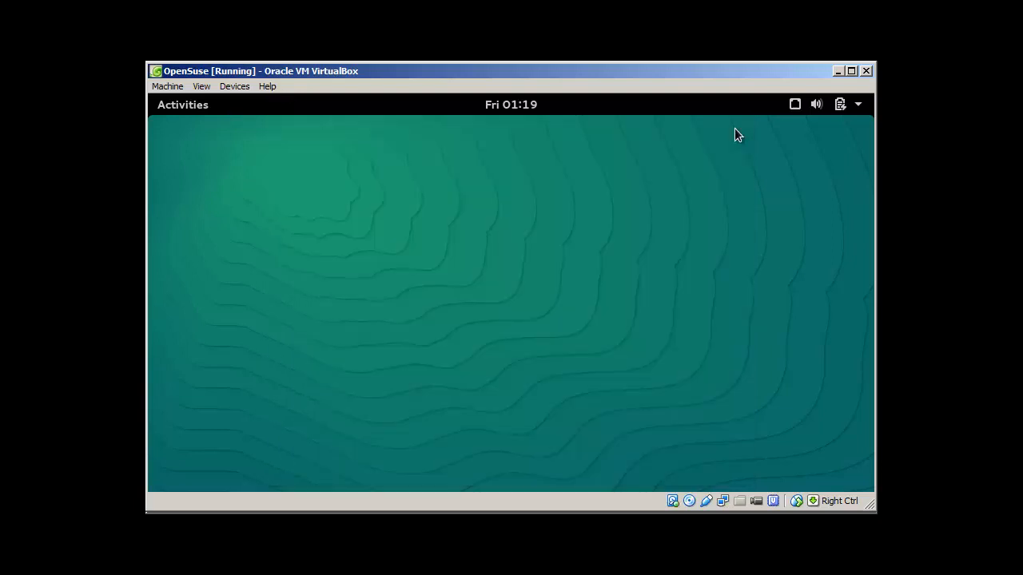
click(191, 107)
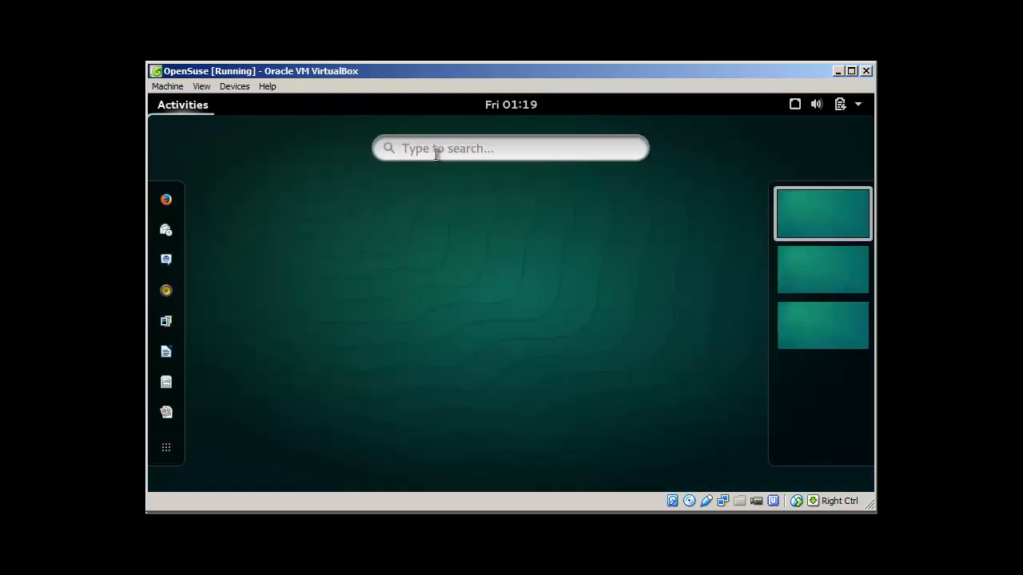
text(zoip)
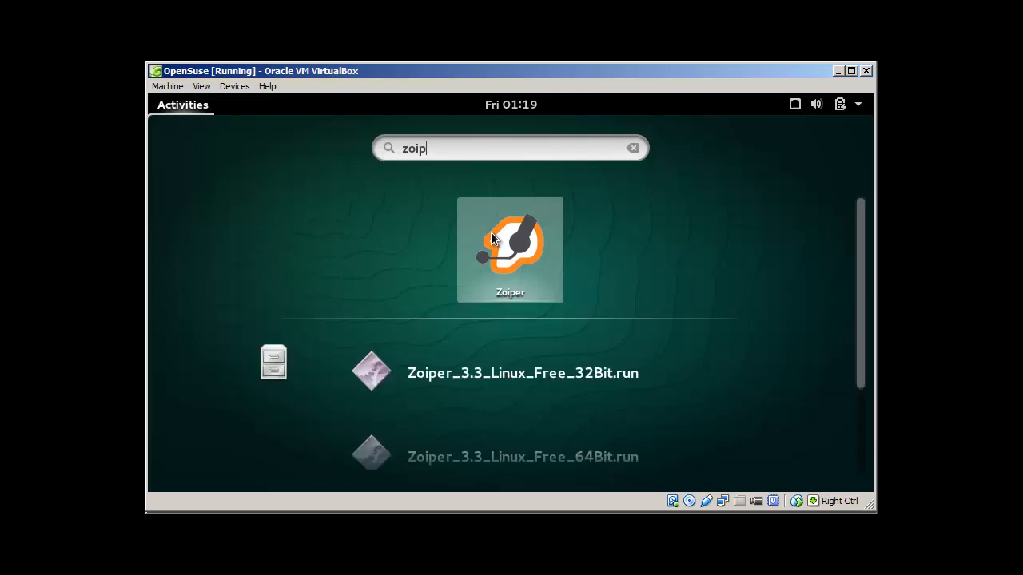
click(491, 231)
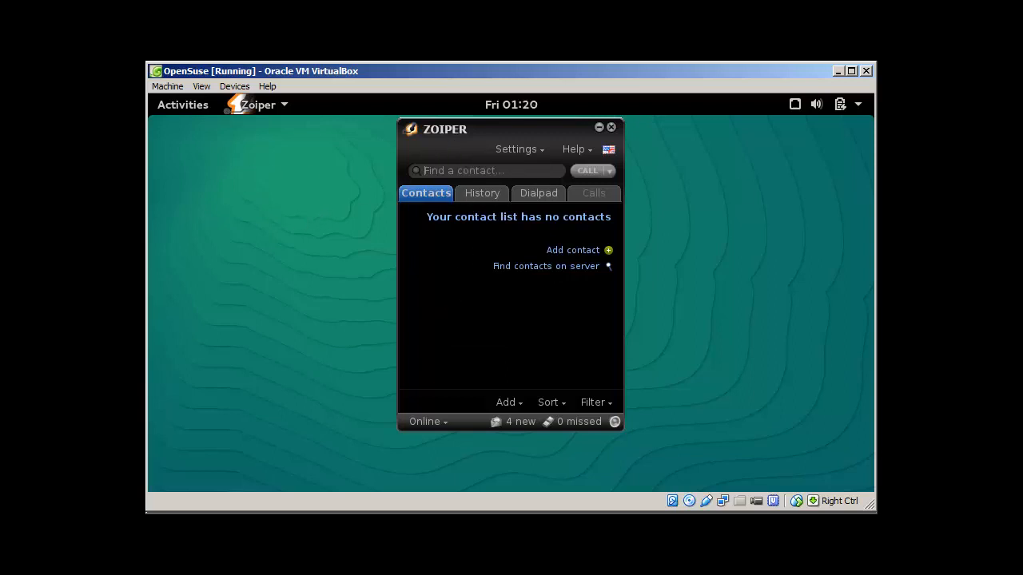
click(194, 109)
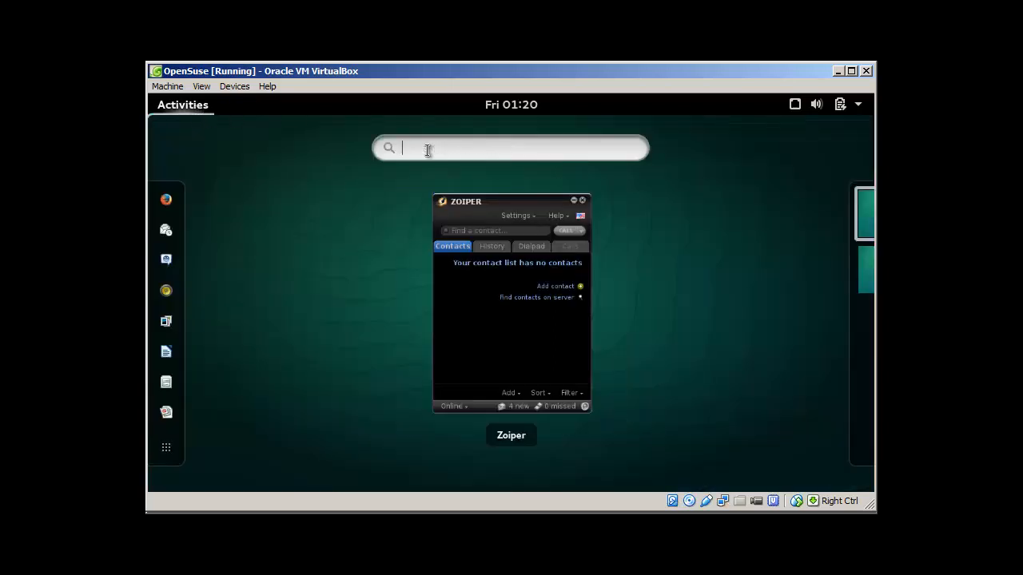
Launch GNOME Terminal, move it aside to uncover Zoiper, then start Firefox from the dash.
text(t)
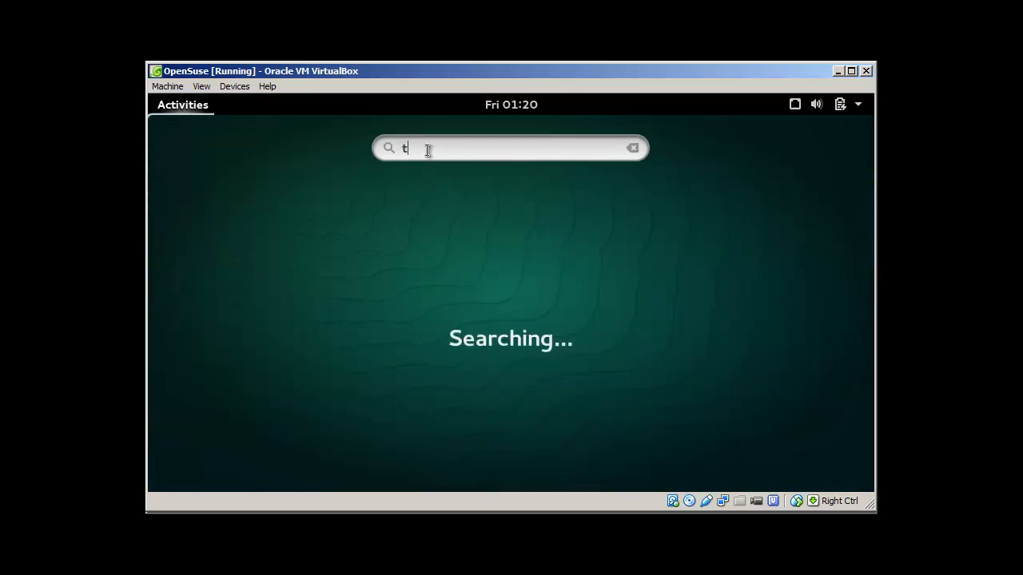
text(erm)
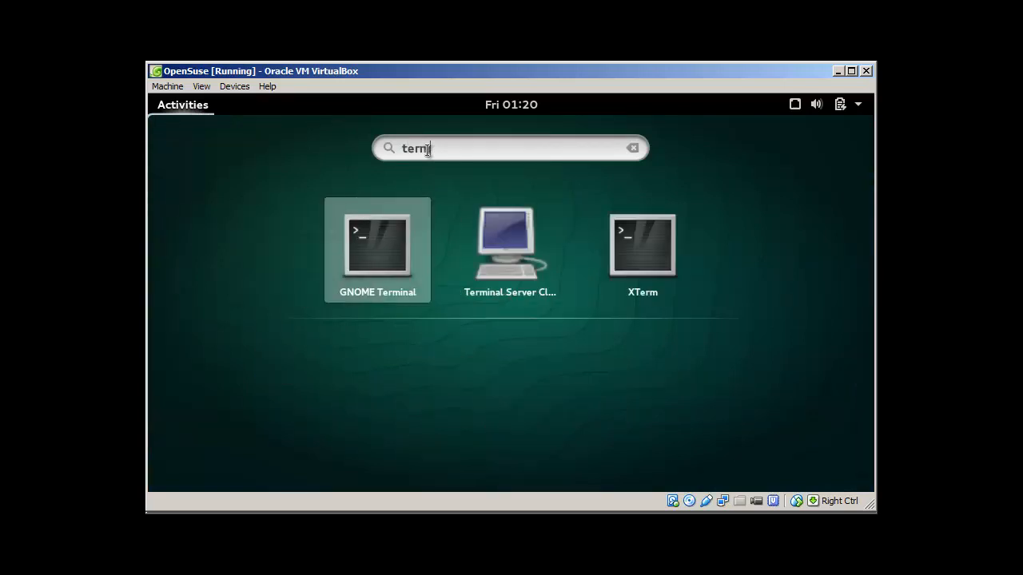
click(398, 245)
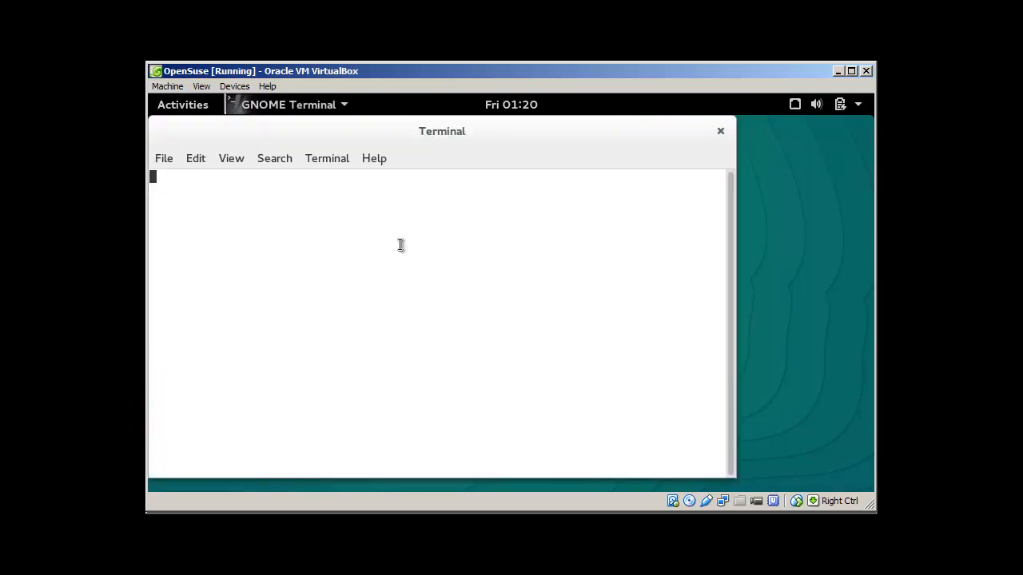
drag(515, 143, 602, 179)
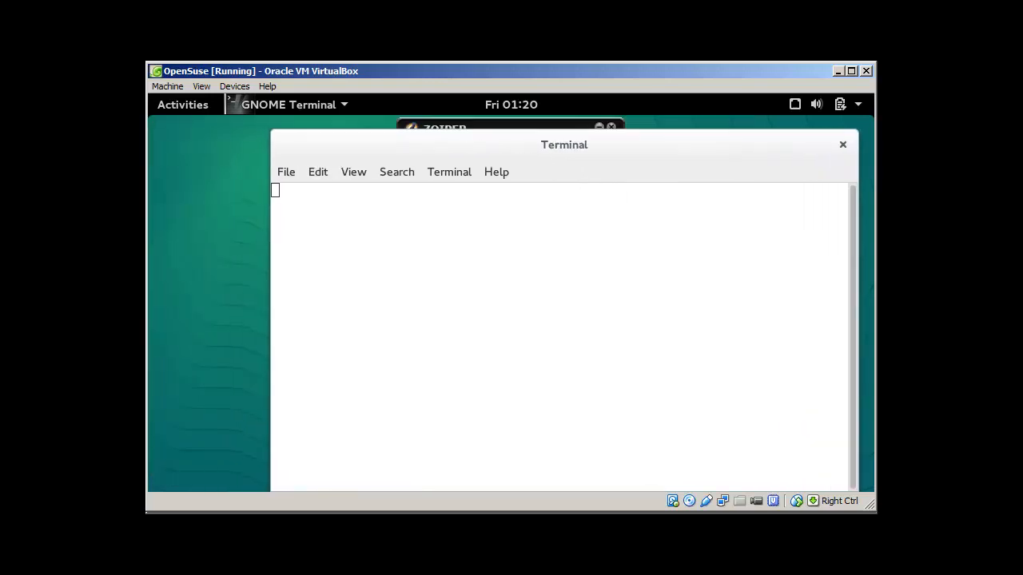
click(190, 106)
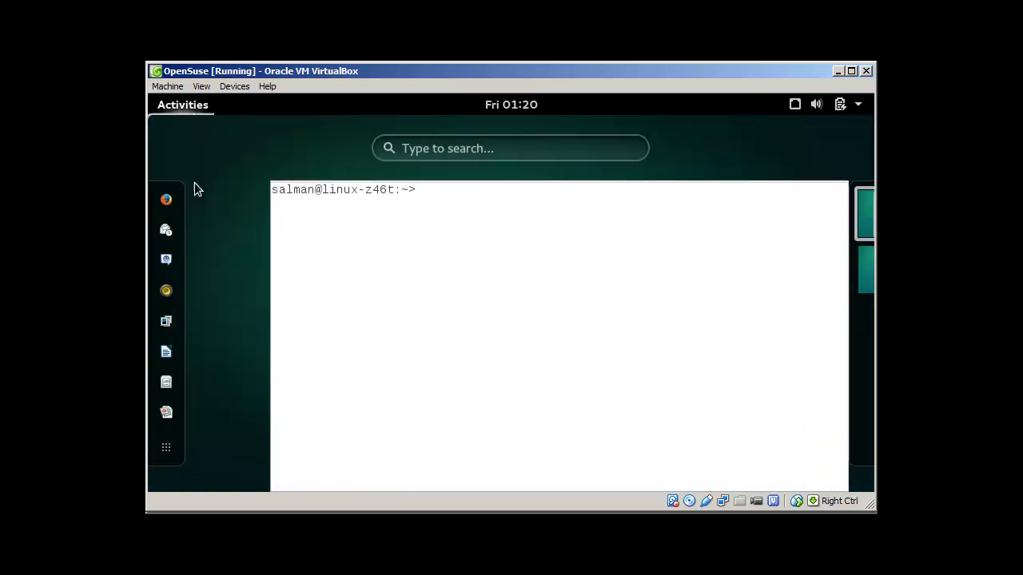
click(167, 197)
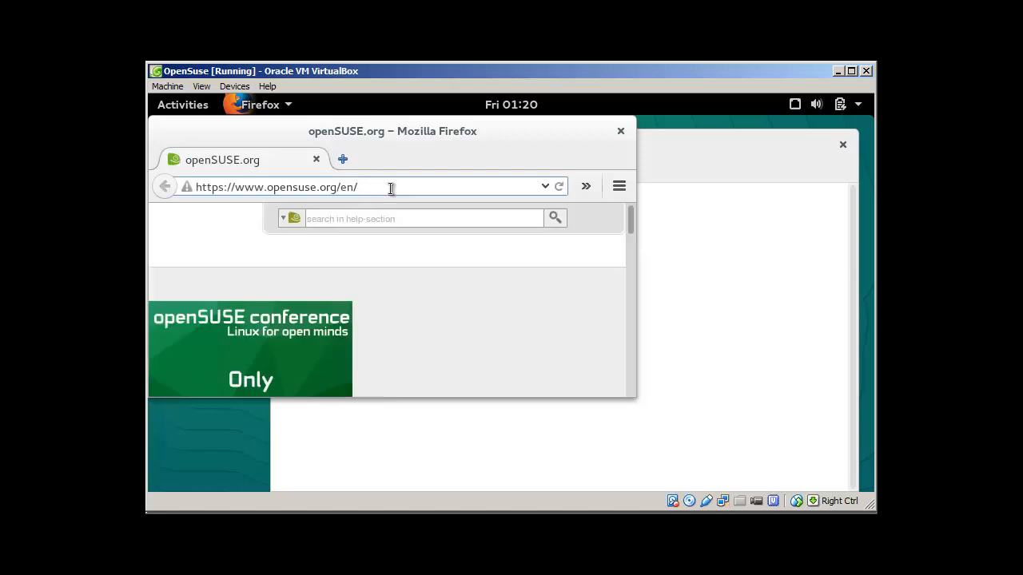
Browse to the Zoiper website and open the Linux download page.
click(391, 189)
text(www.zoiper.com/)
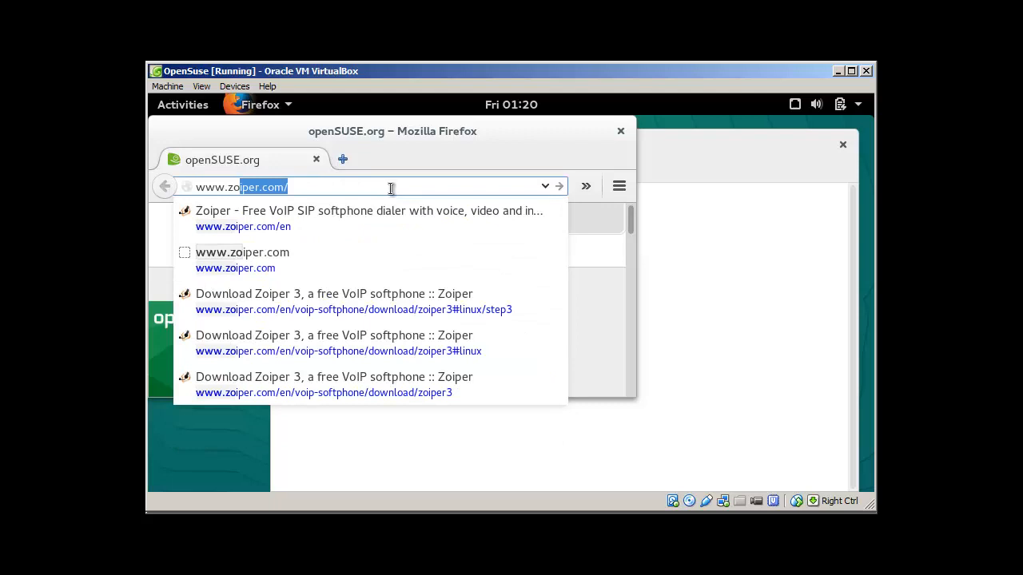
key(Return)
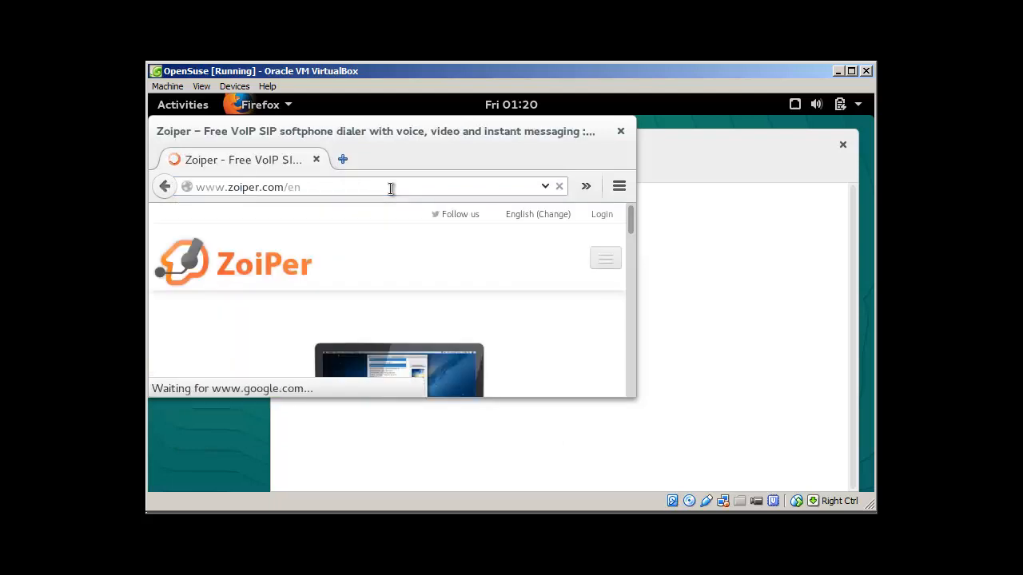
drag(629, 220, 626, 237)
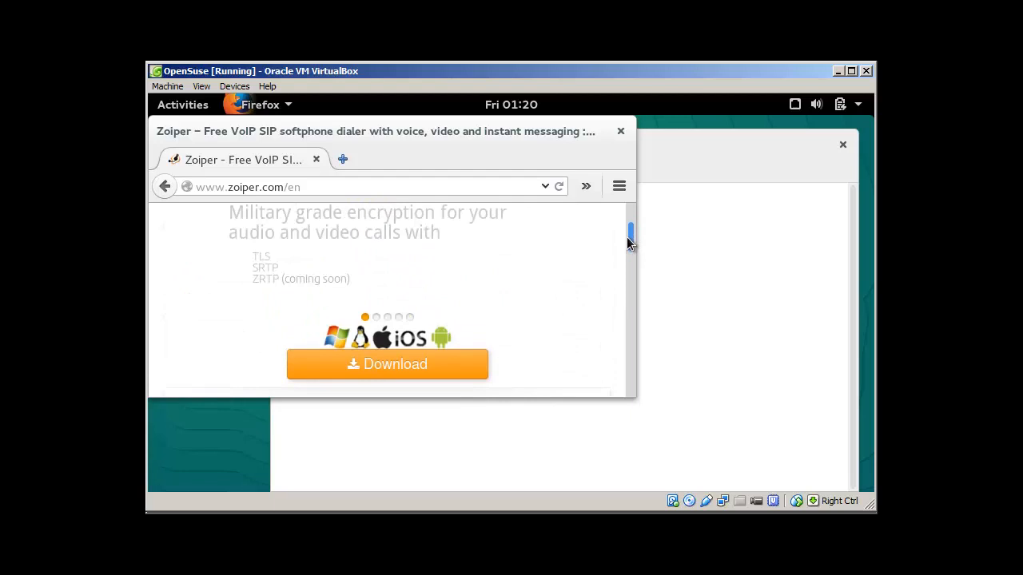
click(392, 365)
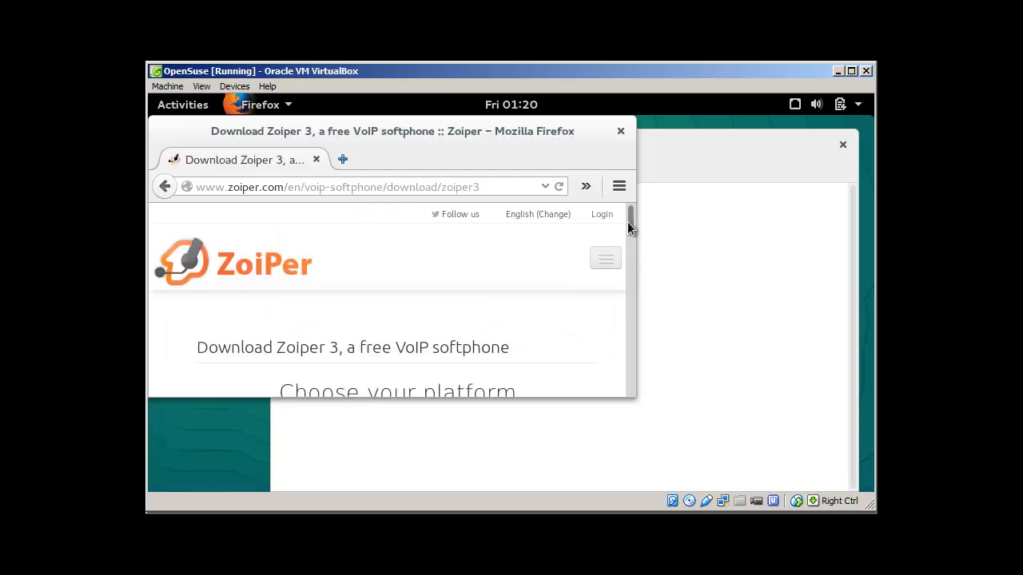
drag(627, 223, 628, 242)
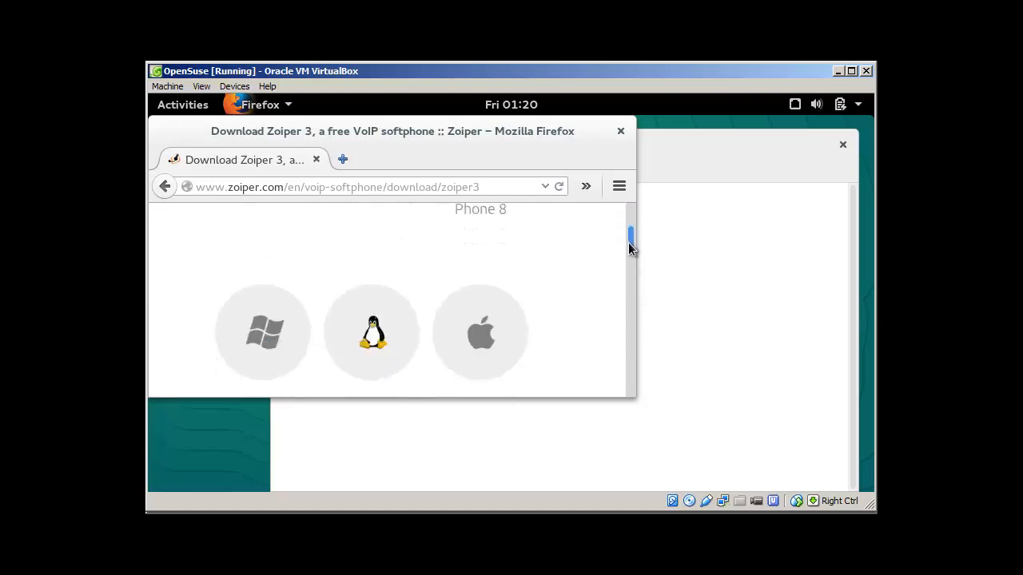
scroll(512, 276, down, 3)
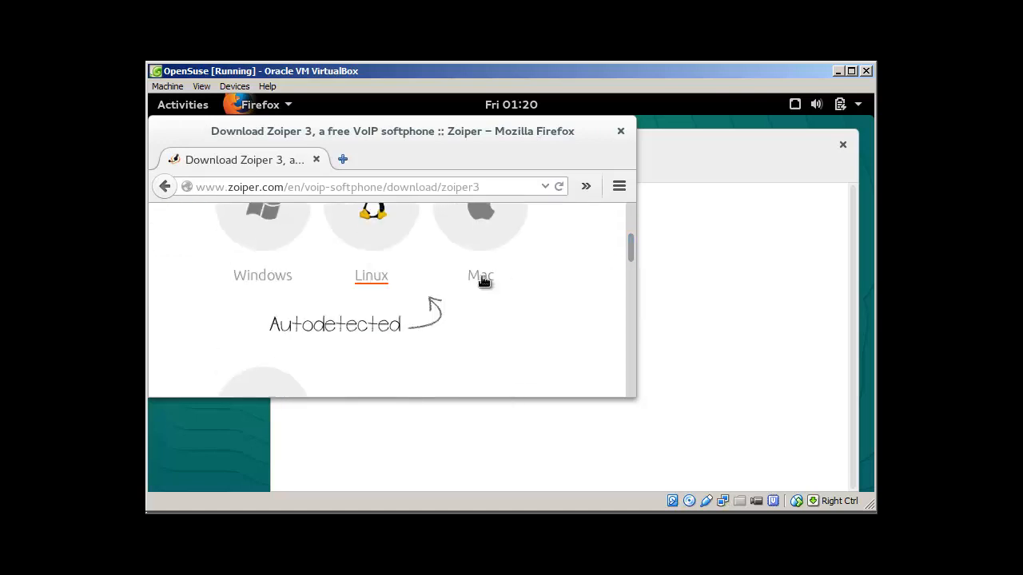
click(388, 231)
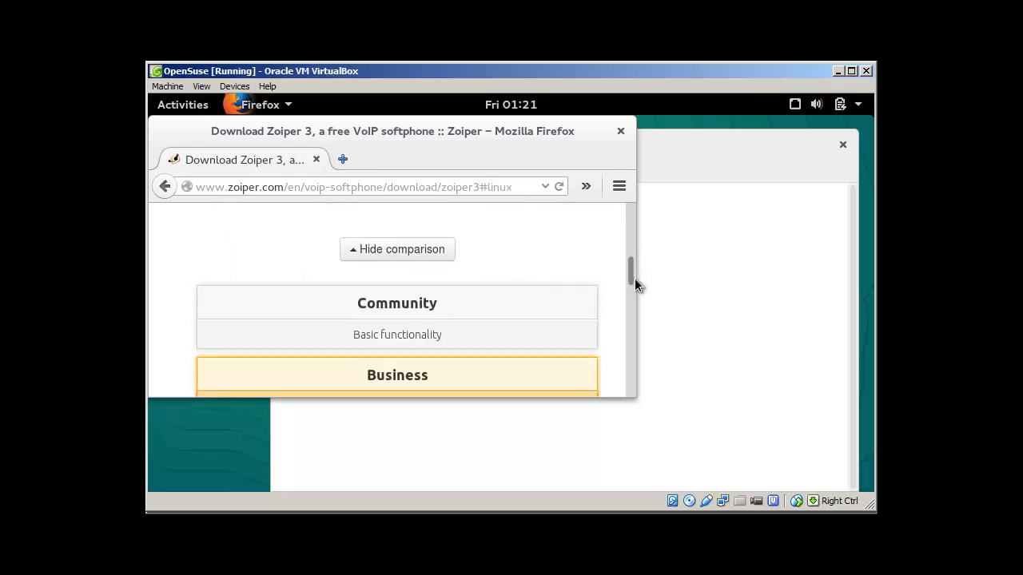
Save the free Community edition Zoiper_3.3_Linux_Free_32Bit_64Bit.tar.gz, then bring Terminal forward.
drag(629, 273, 626, 238)
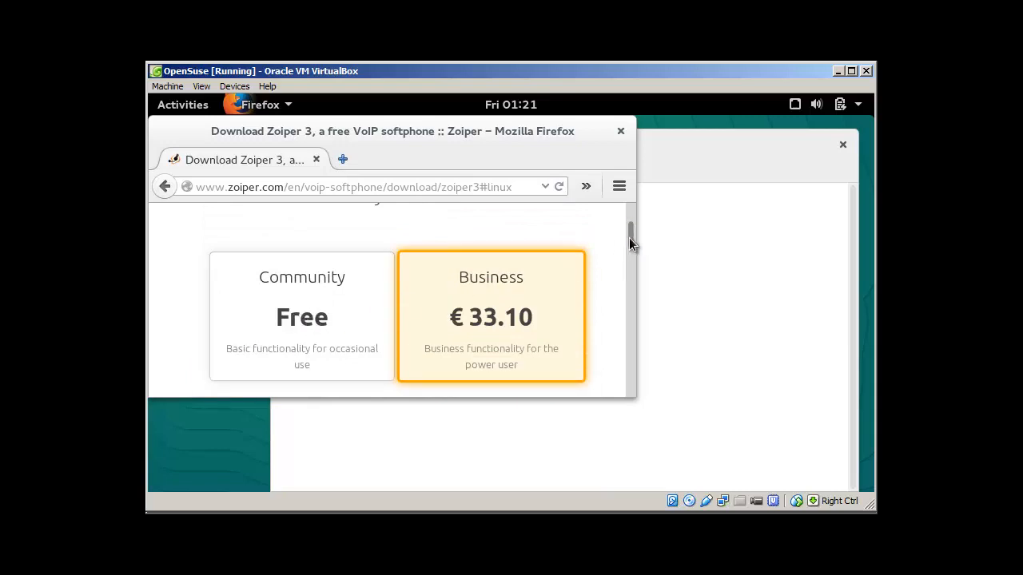
scroll(361, 311, down, 1)
click(304, 285)
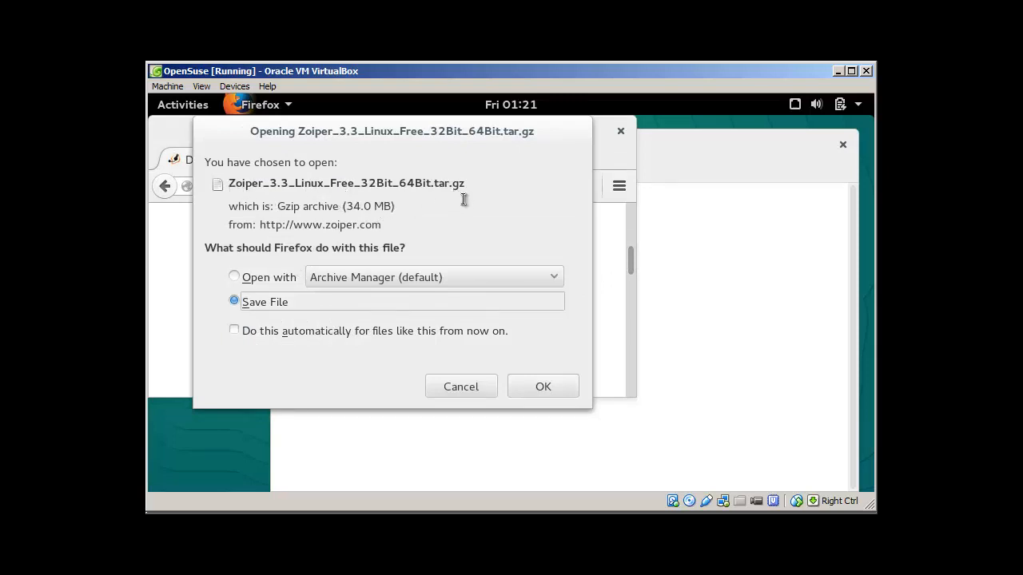
click(481, 386)
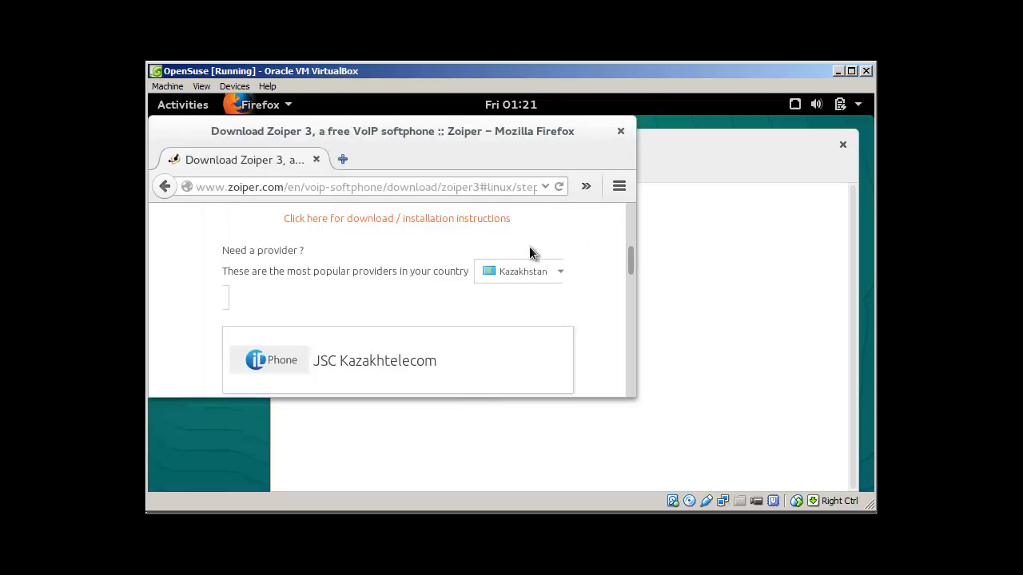
click(740, 269)
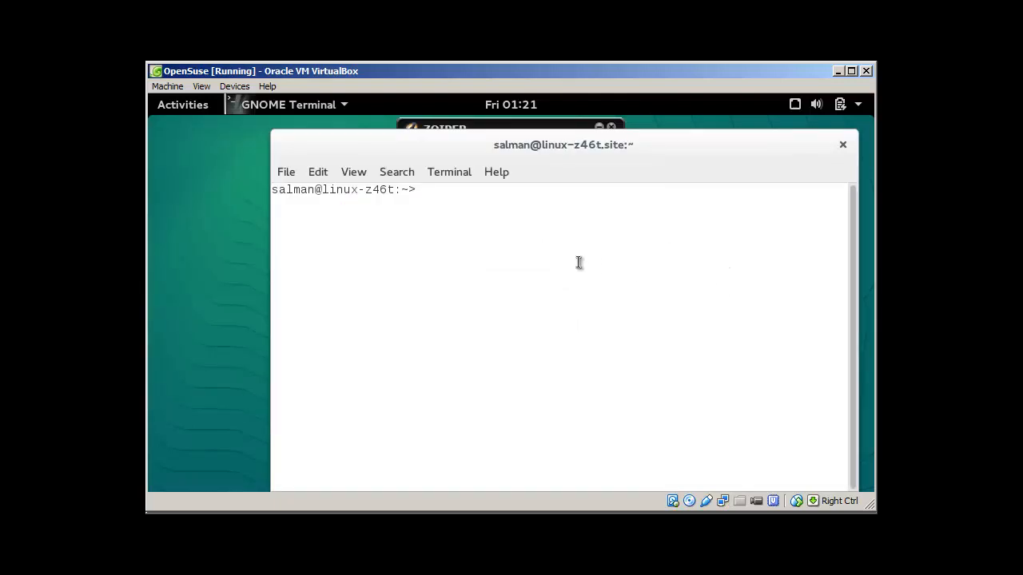
Change into /home and then the user's home folder, listing each with ls.
text(cd /home/)
key(Return)
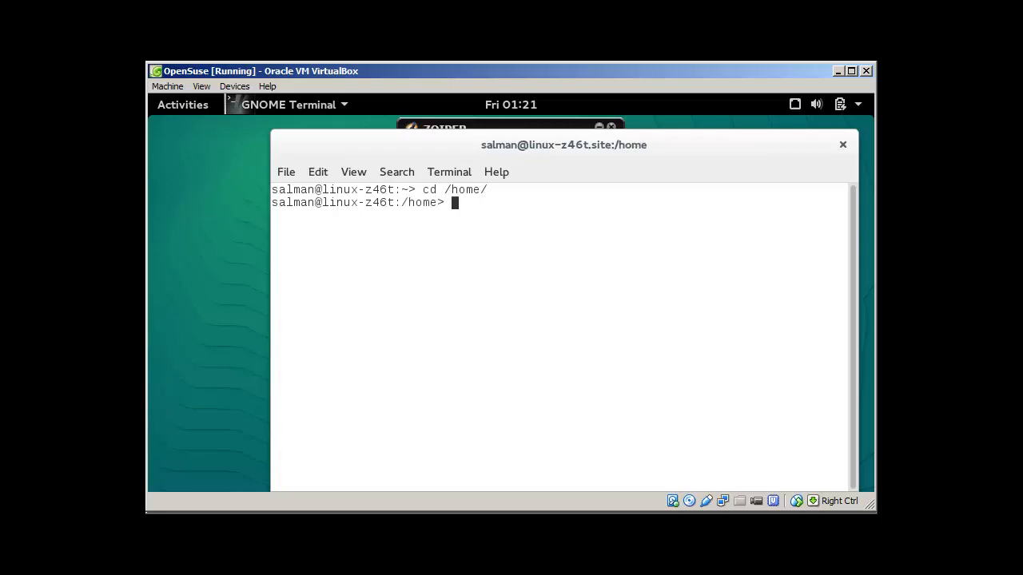
text(ls)
key(Return)
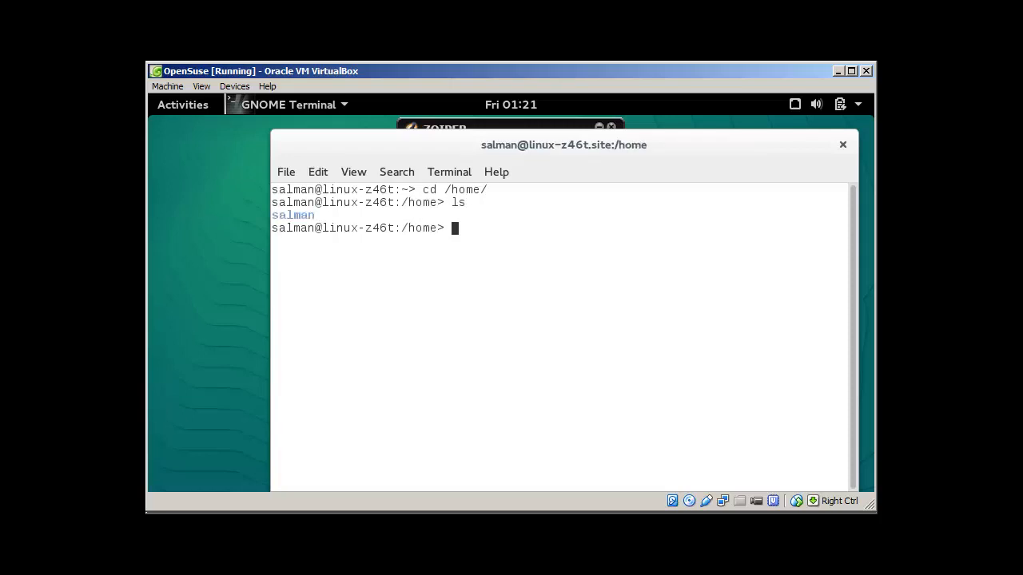
text(cd sal)
key(Tab)
key(Return)
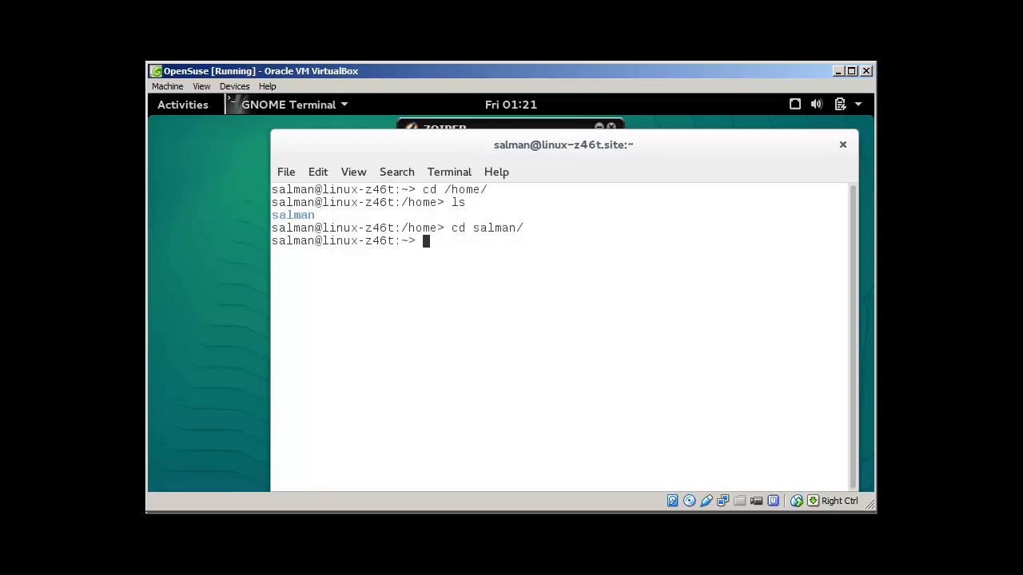
text(ls)
key(Return)
Enter the Downloads folder and list its files.
text(cd Do)
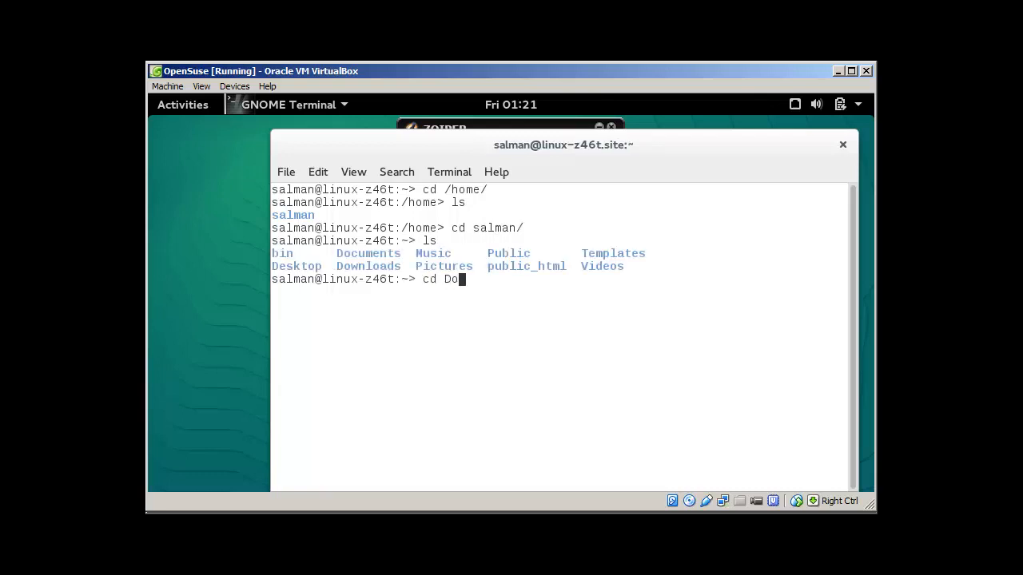
text(w)
key(Tab)
key(Return)
text(ls)
key(Return)
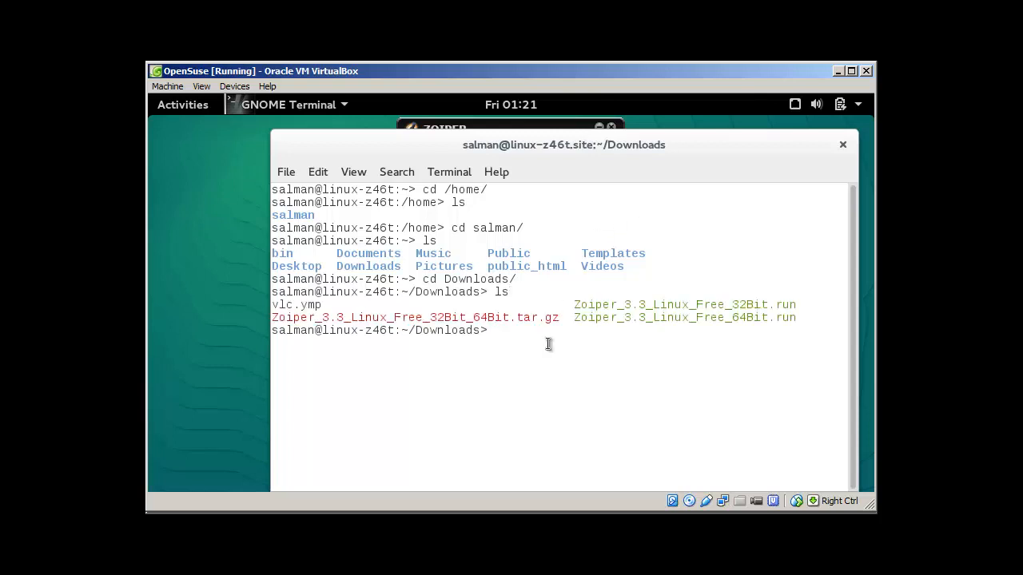
Highlight the tar.gz archive and the 32Bit.run and 64Bit.run installer names.
drag(558, 317, 272, 318)
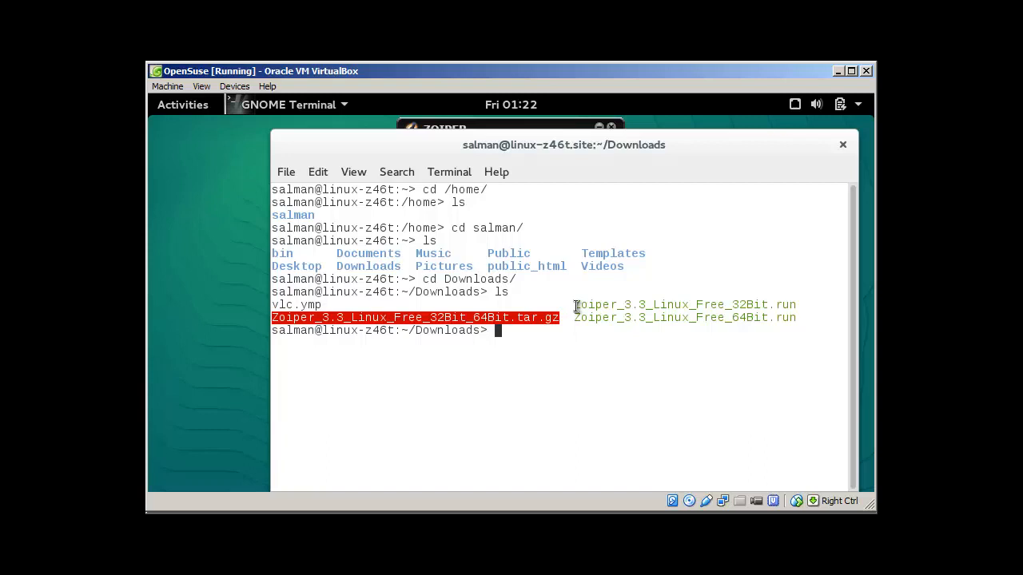
drag(575, 307, 794, 304)
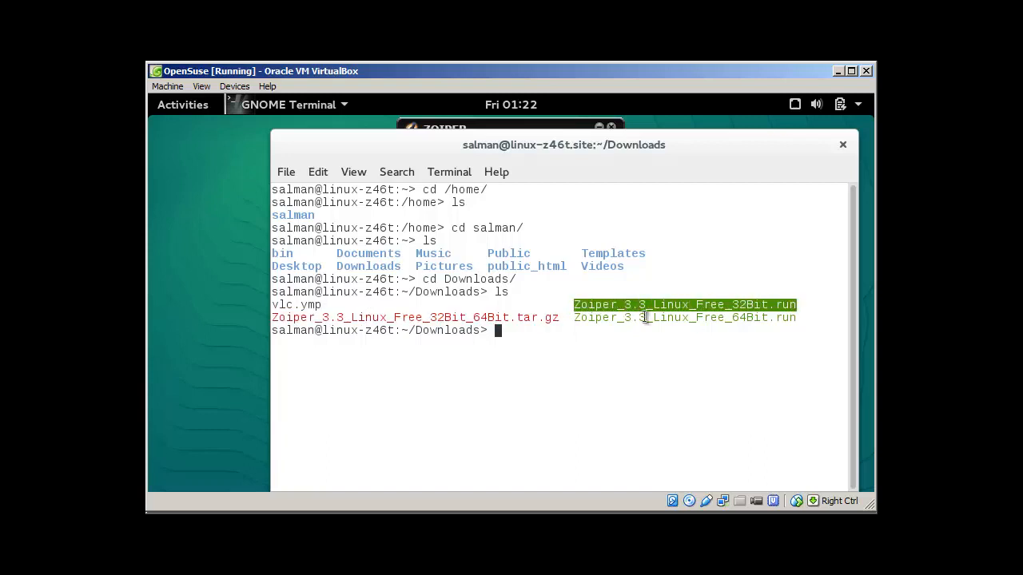
click(576, 319)
drag(797, 305, 693, 299)
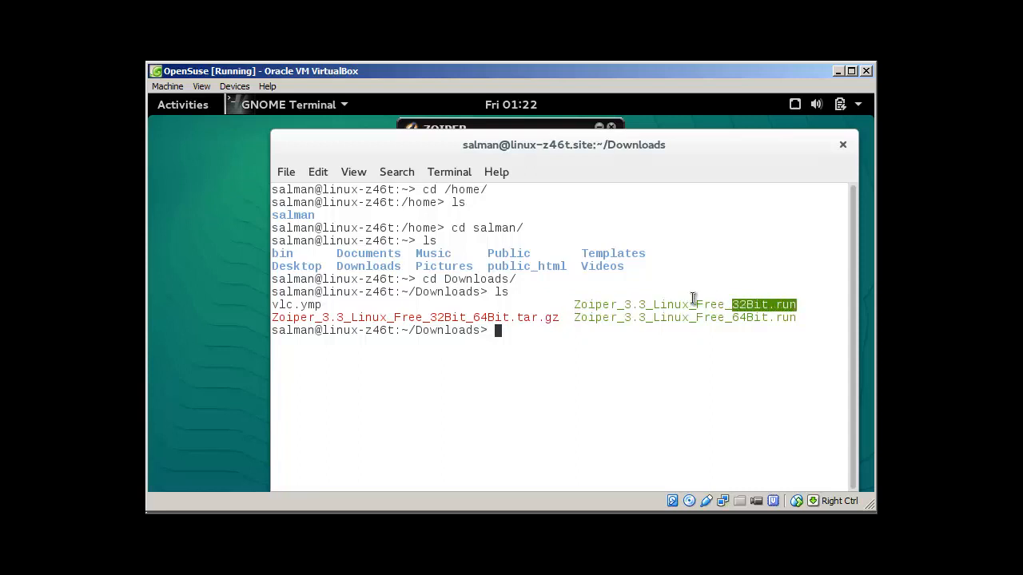
double_click(693, 298)
drag(798, 318, 732, 319)
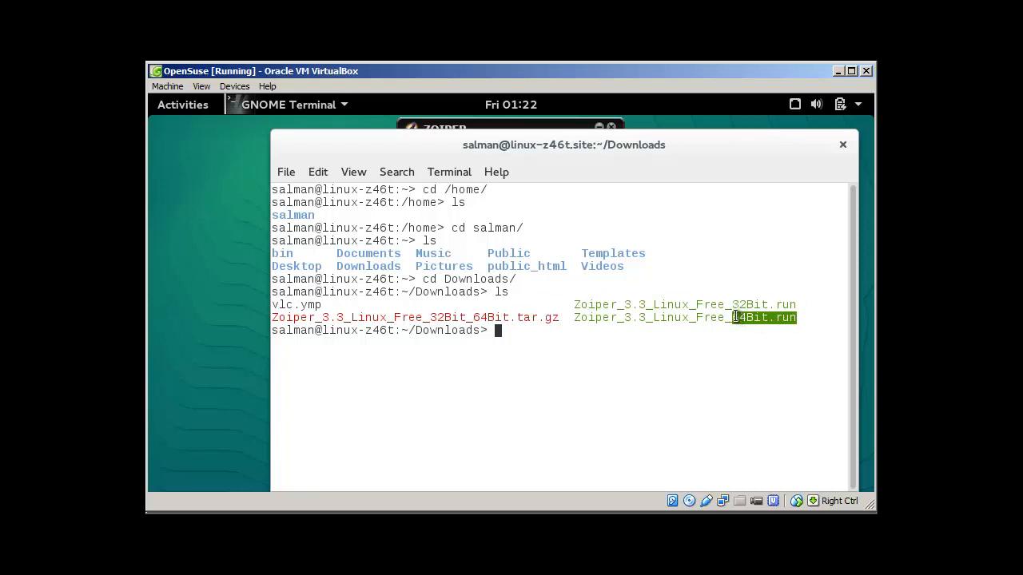
click(542, 333)
As root via su, run ./Zoiper_3.3_Linux_Free_32Bit.run to start the installer.
text(.)
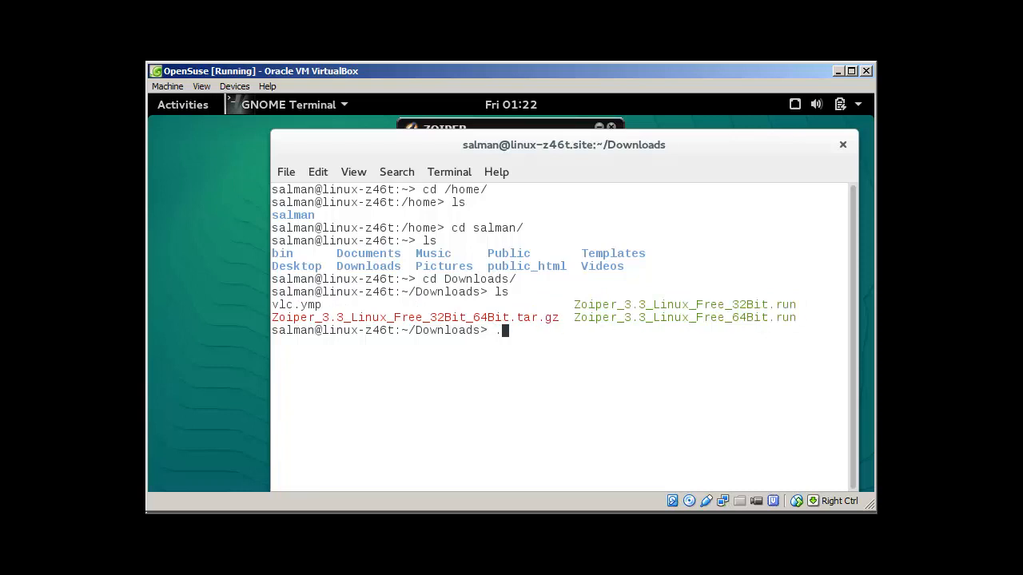
text(/)
text(Z)
key(Tab)
key(BackSpace)
key(BackSpace)
key(BackSpace)
key(BackSpace)
key(BackSpace)
key(BackSpace)
key(BackSpace)
key(BackSpace)
key(BackSpace)
key(BackSpace)
key(BackSpace)
key(BackSpace)
key(BackSpace)
key(BackSpace)
key(BackSpace)
key(BackSpace)
key(BackSpace)
key(BackSpace)
key(BackSpace)
key(BackSpace)
key(BackSpace)
key(BackSpace)
text(su)
key(Return)
key(Return)
text(.)
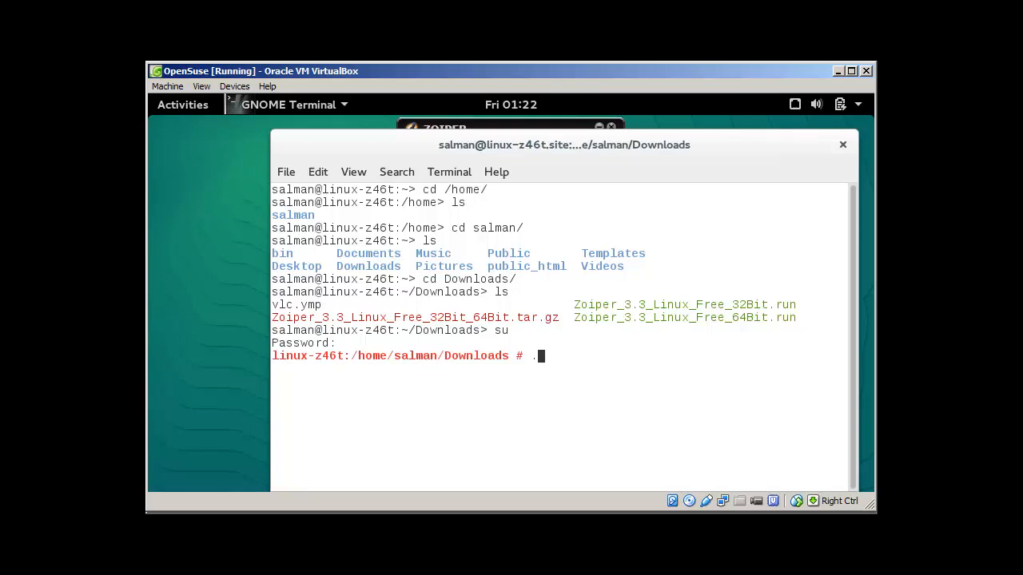
text(/Zo)
key(Tab)
text(3)
key(Tab)
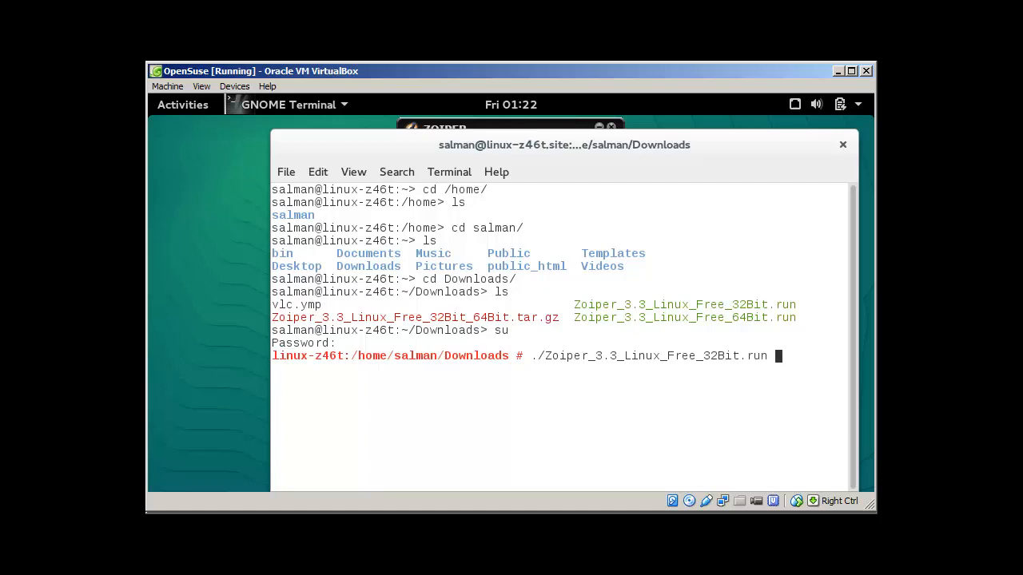
key(Return)
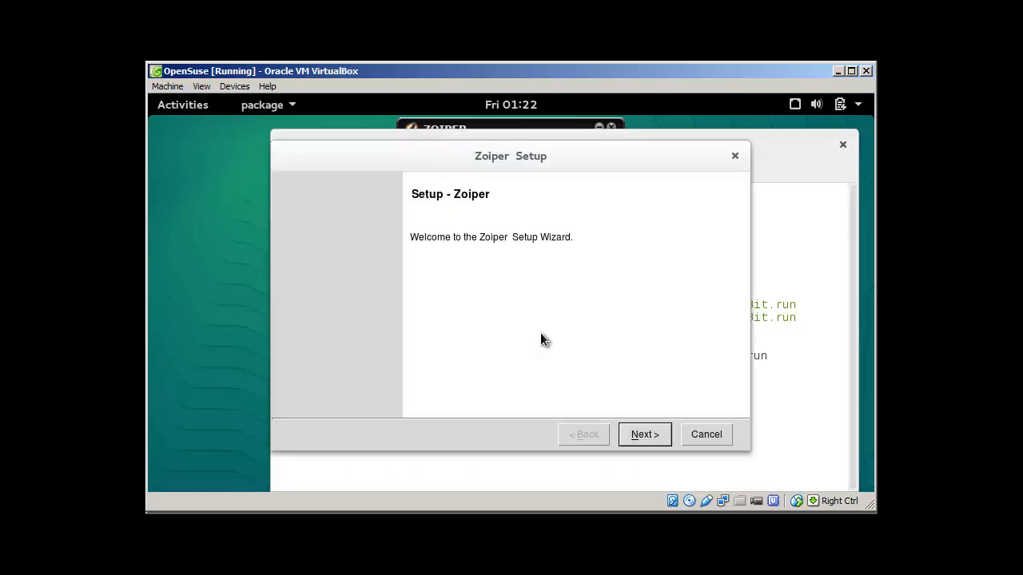
Abort the Zoiper setup wizard and close the terminal window.
click(701, 434)
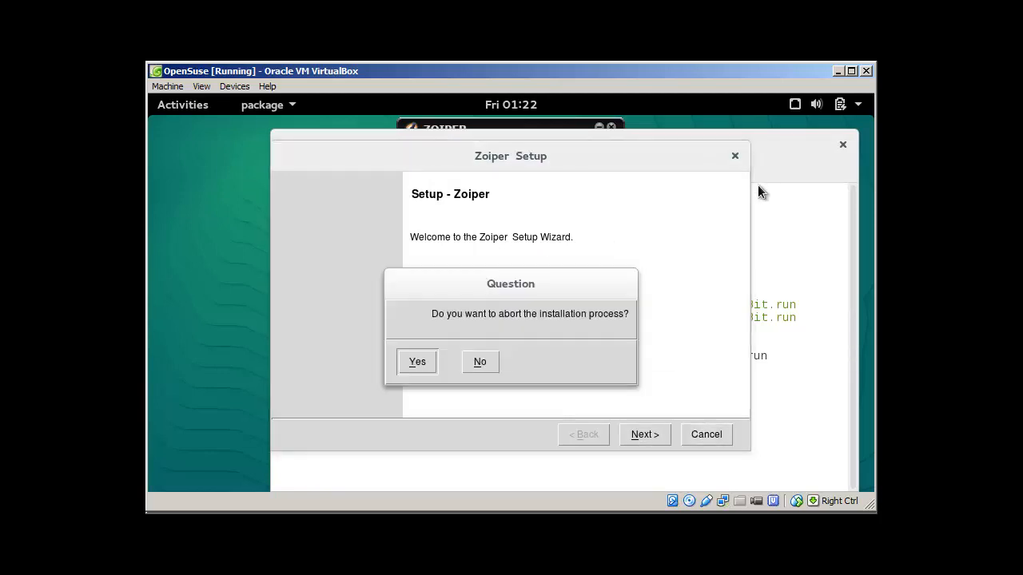
click(427, 364)
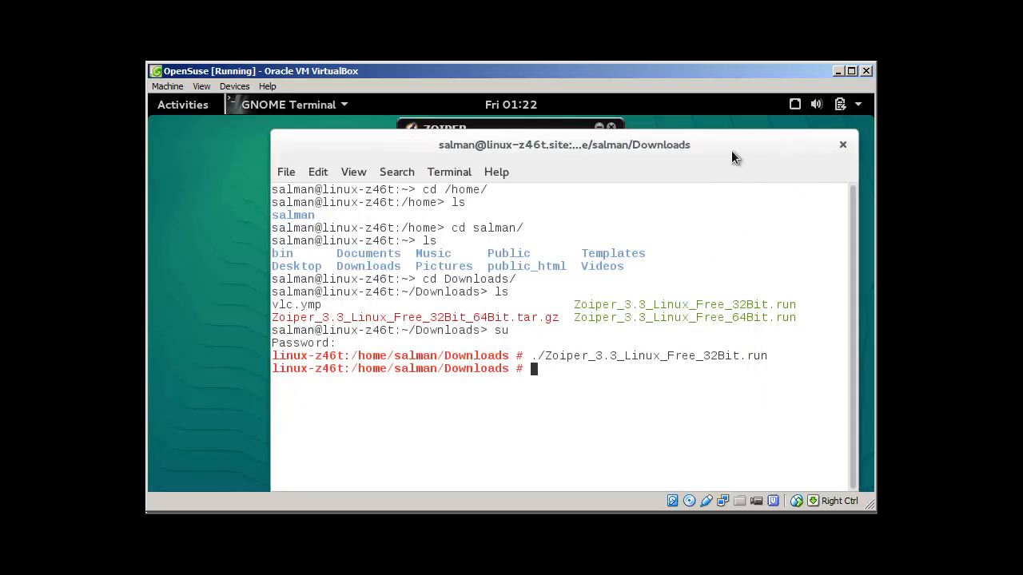
drag(724, 150, 550, 275)
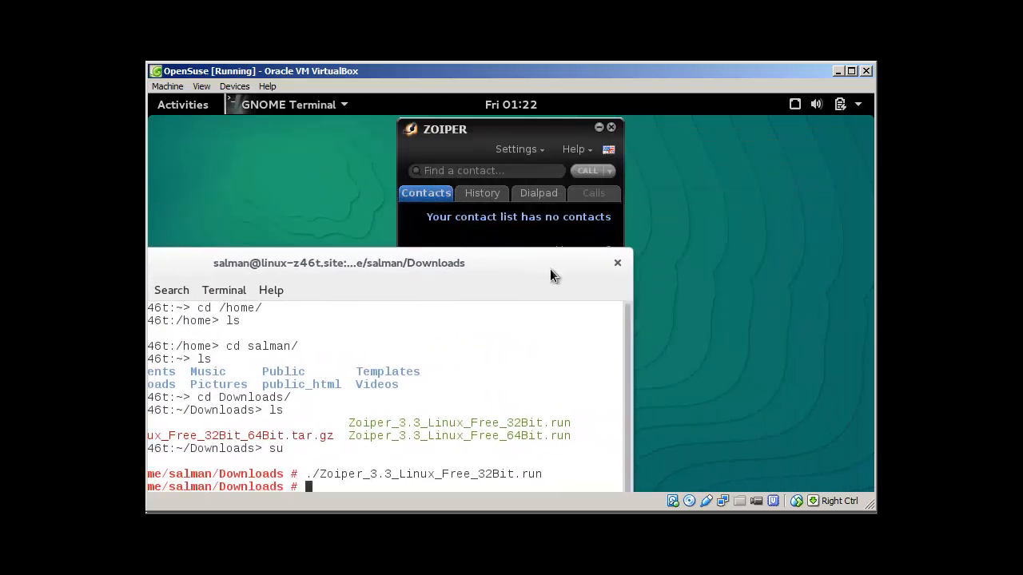
click(616, 268)
click(445, 470)
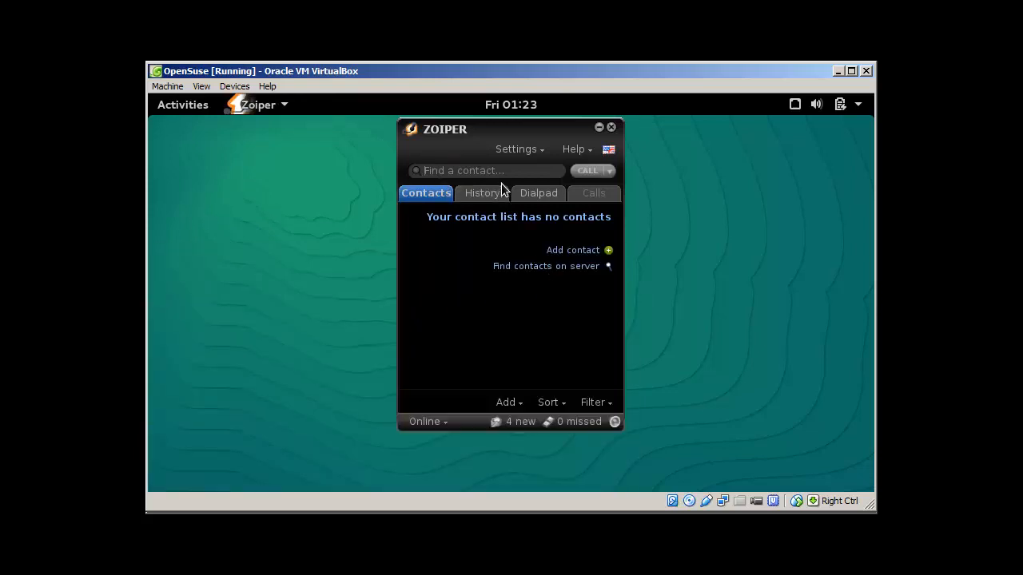
Open Zoiper Preferences and review the account's domain 192.168.1.200, username 100 and password.
click(537, 148)
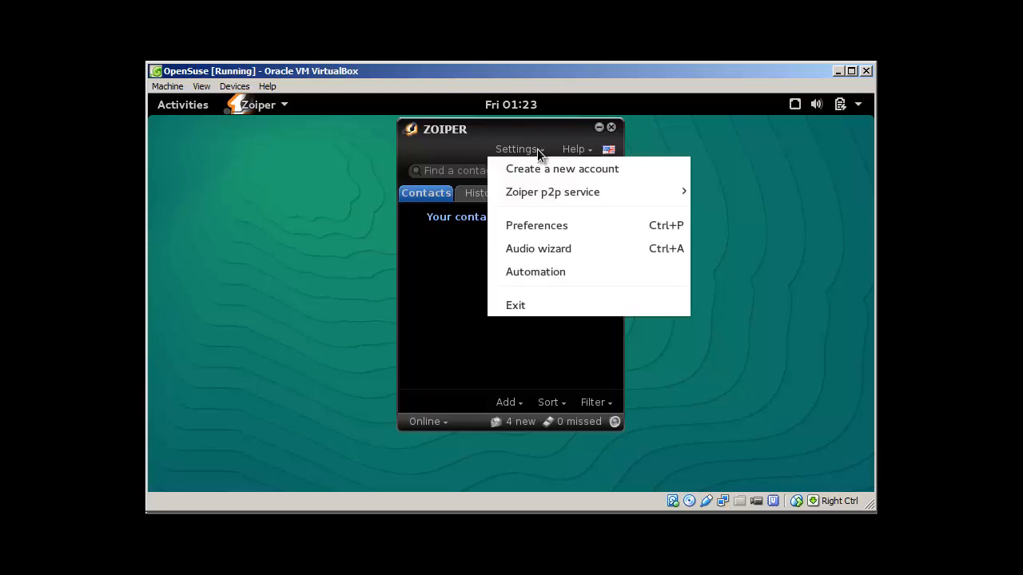
click(536, 225)
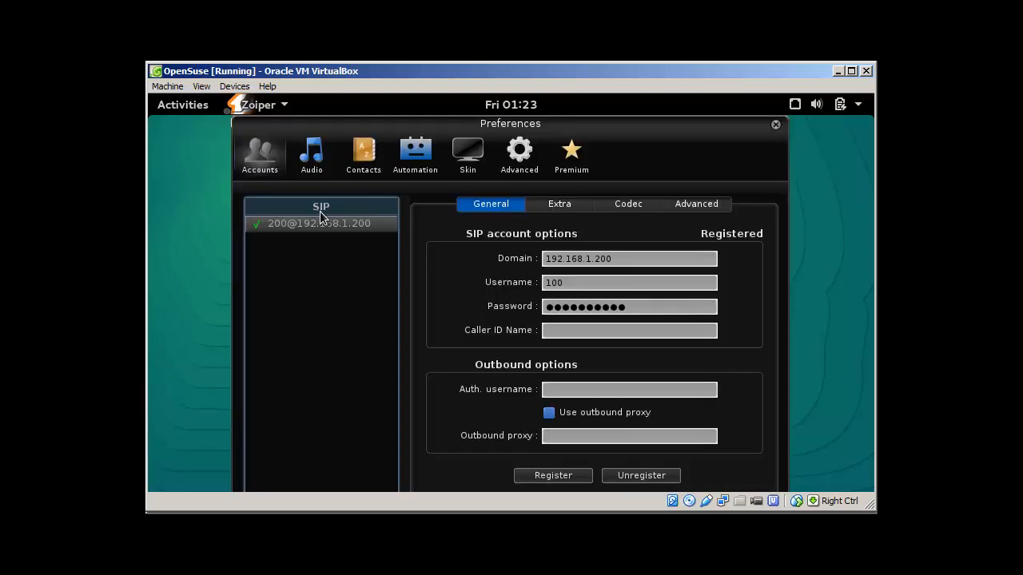
click(567, 282)
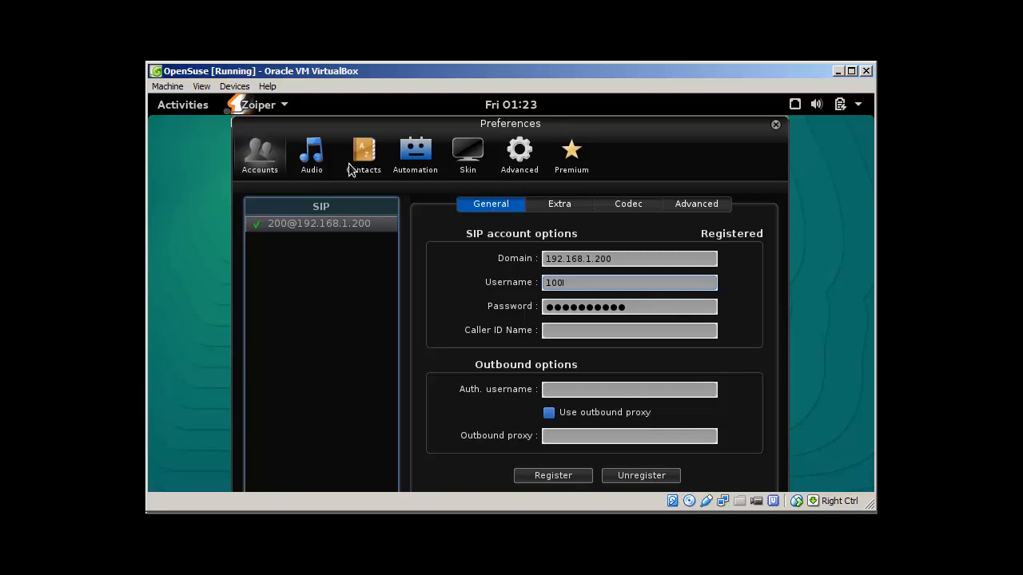
click(520, 159)
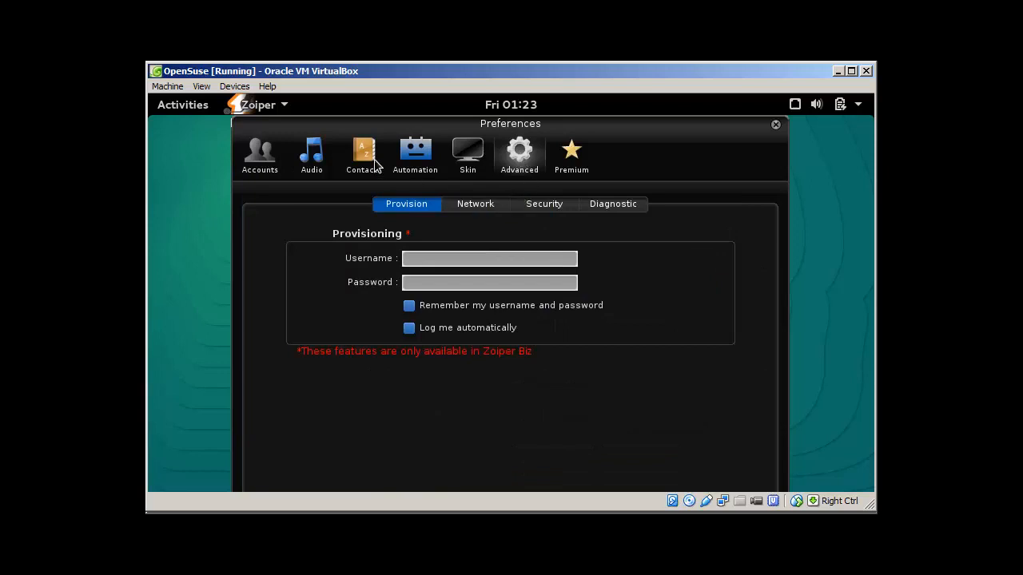
click(262, 163)
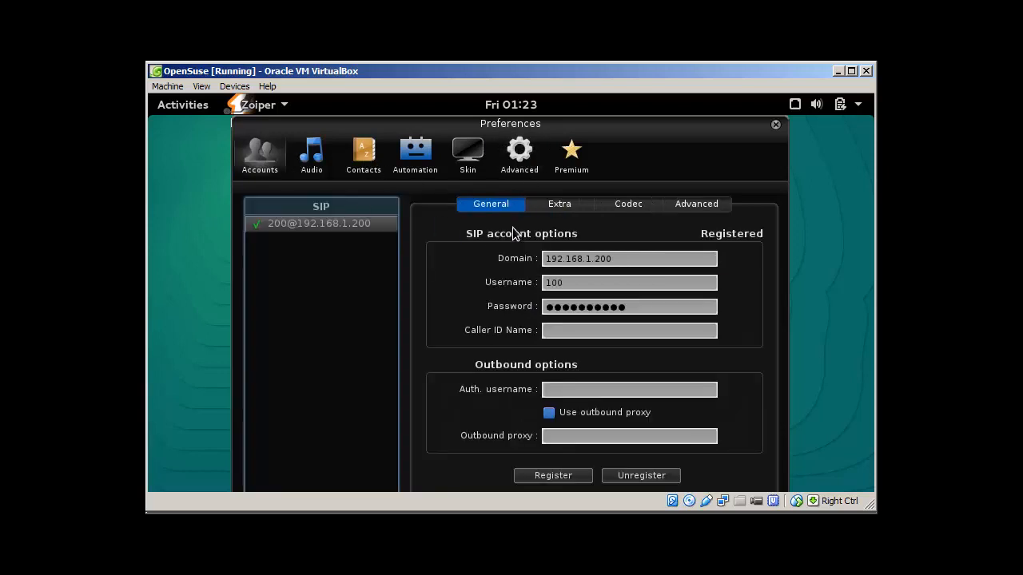
drag(616, 259, 538, 264)
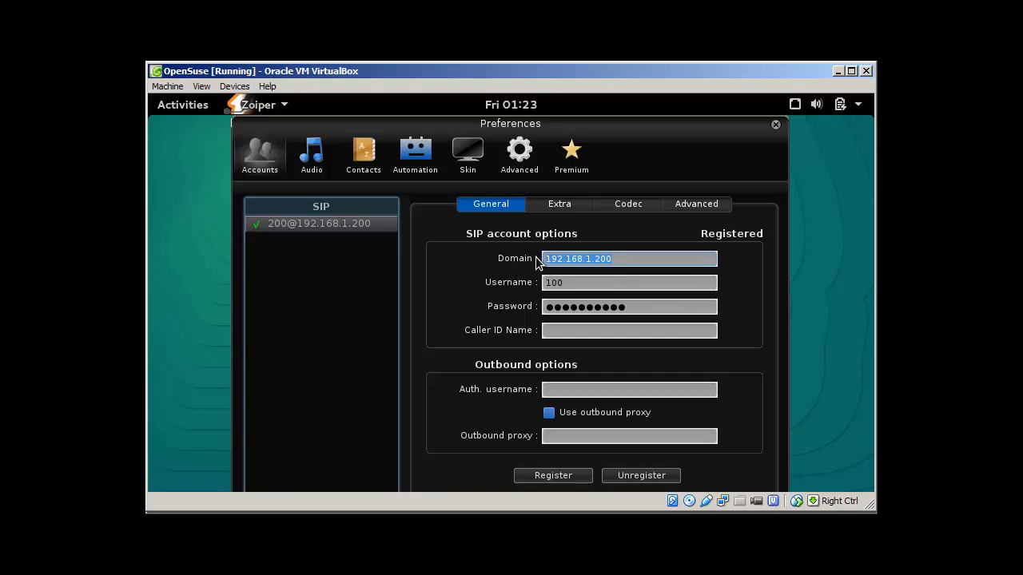
drag(574, 282, 532, 286)
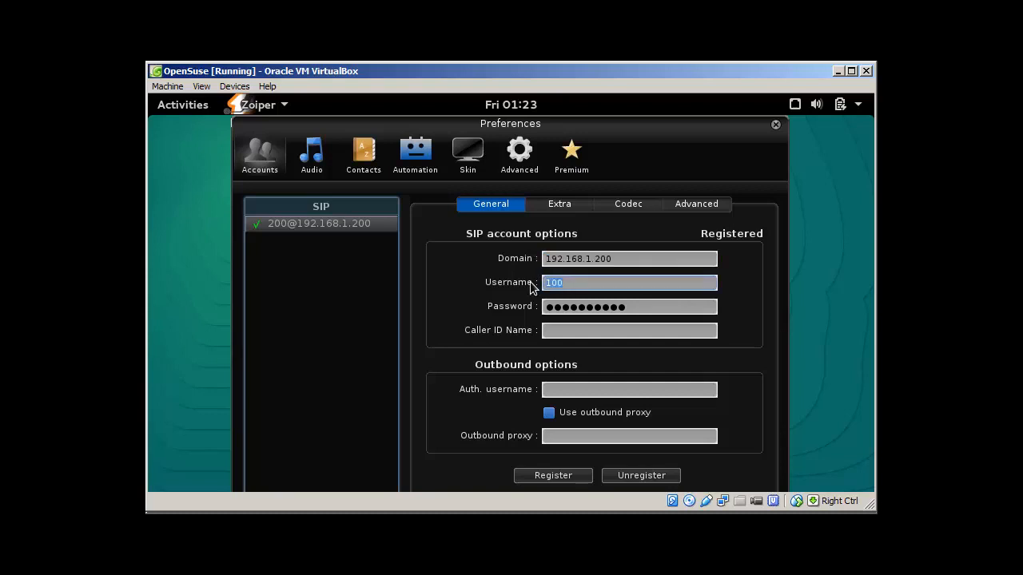
drag(633, 307, 527, 314)
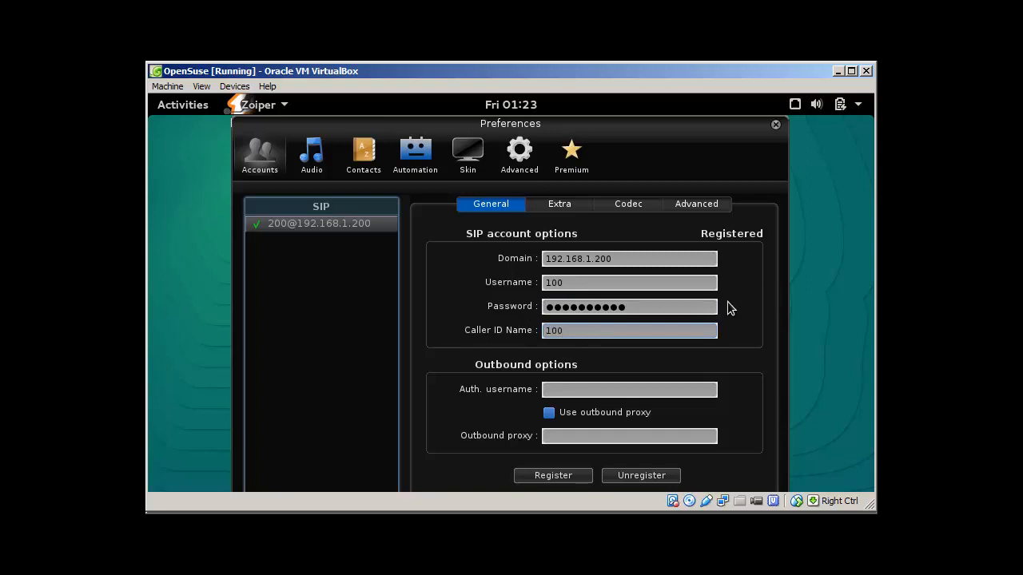
Set the caller ID to the user's name and auth username 100, then unregister and re-register.
key(BackSpace)
key(BackSpace)
key(BackSpace)
text(salman)
click(598, 391)
text(100)
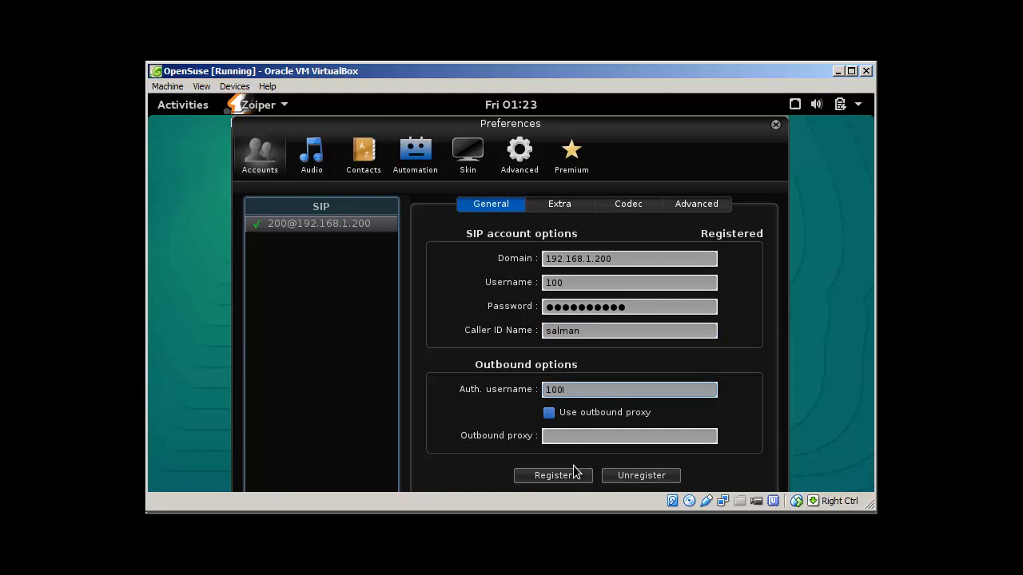
click(637, 473)
click(568, 477)
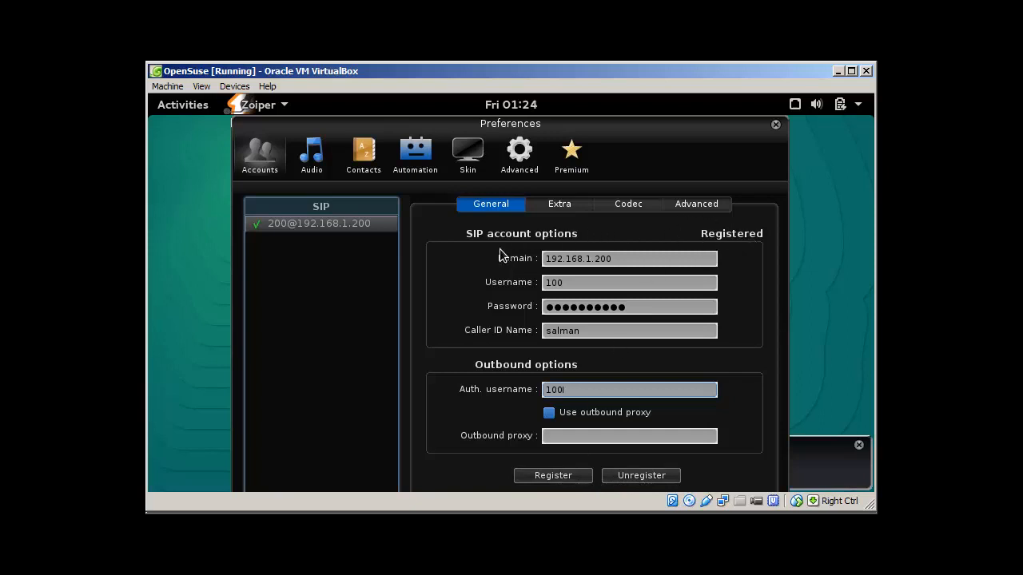
Move a-law and u-law above Speex in the account's selected codec order.
click(554, 209)
click(624, 204)
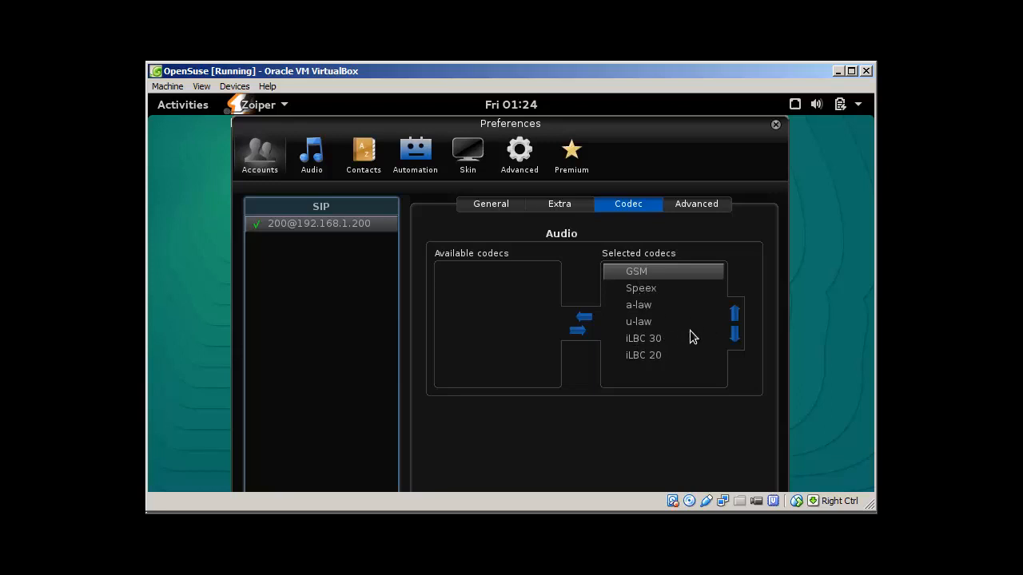
click(643, 304)
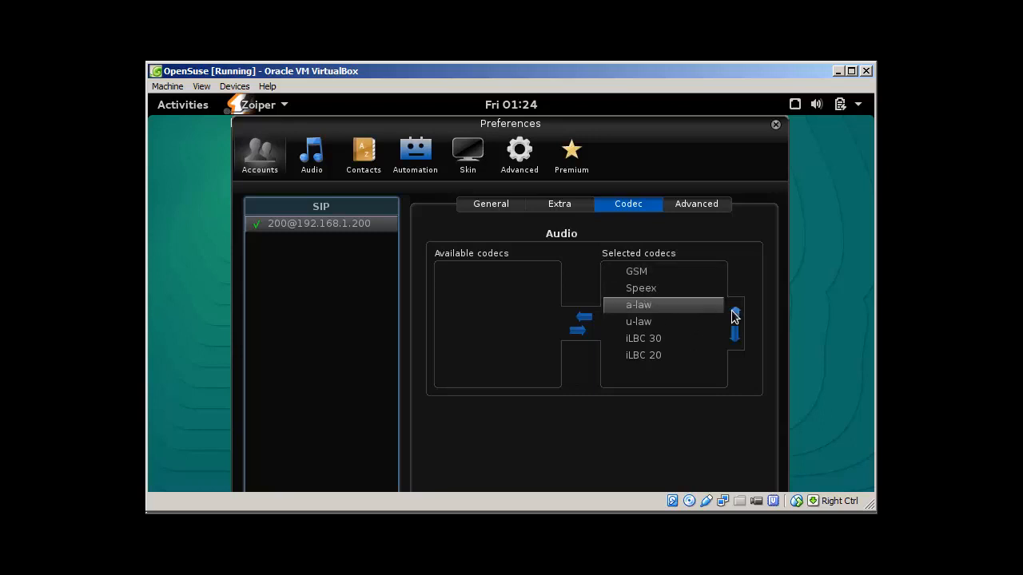
click(734, 313)
click(652, 323)
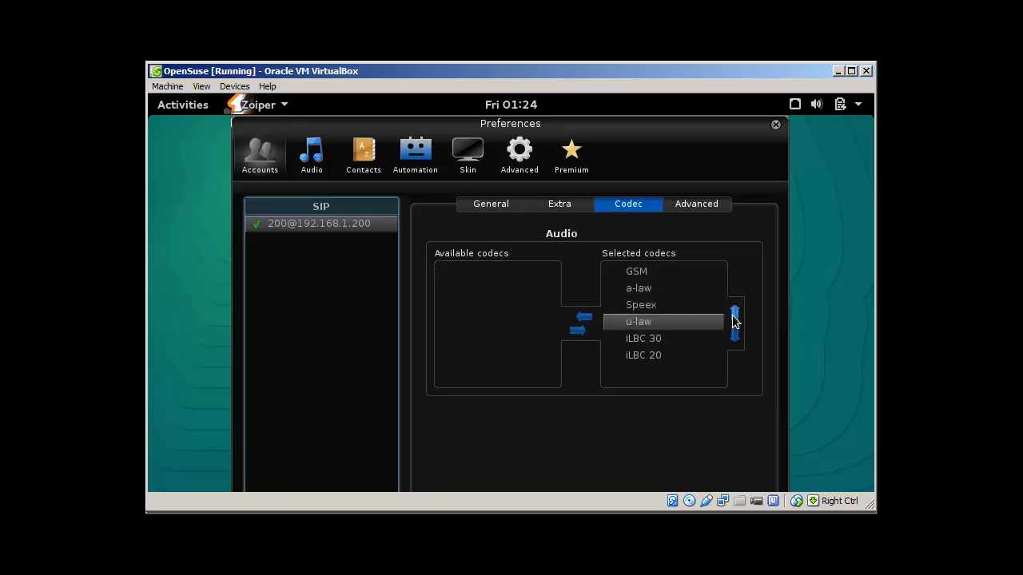
click(735, 313)
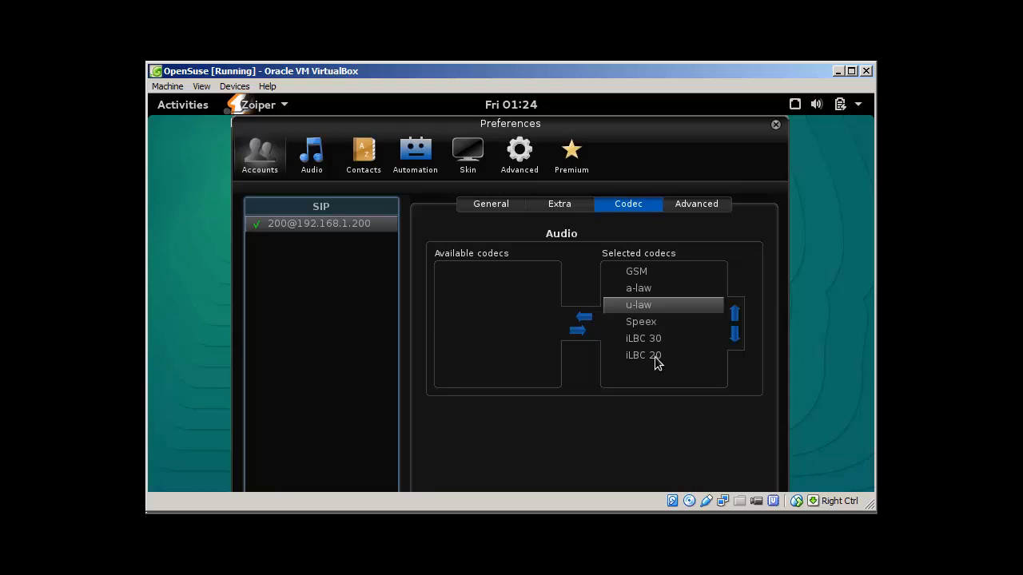
click(693, 206)
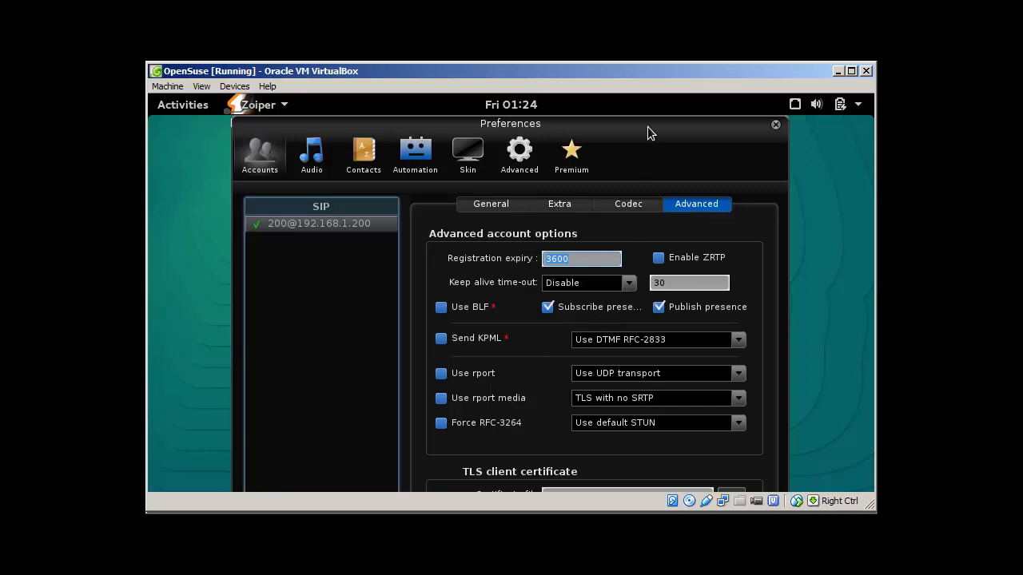
drag(701, 142, 699, 114)
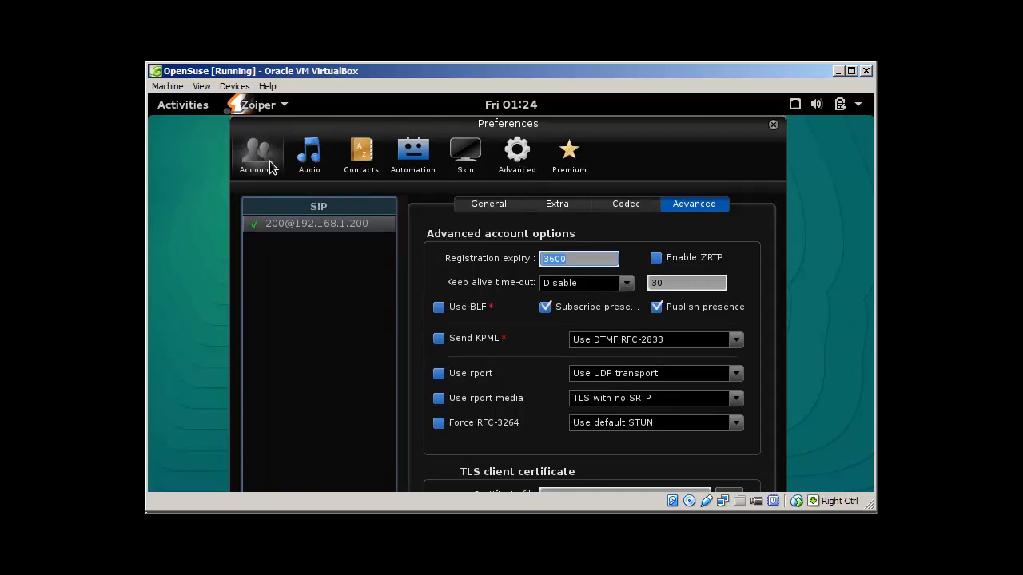
click(306, 164)
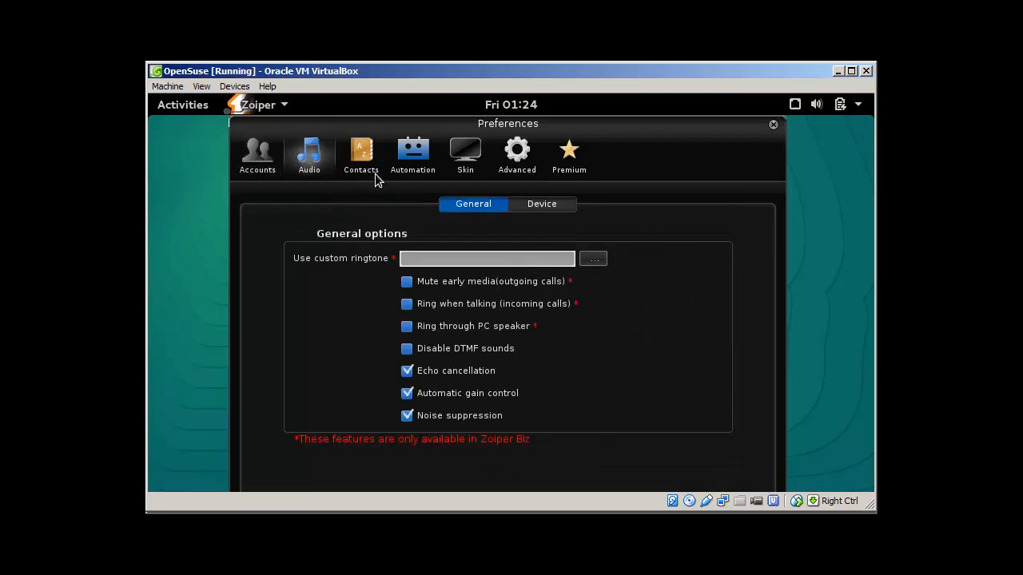
click(537, 204)
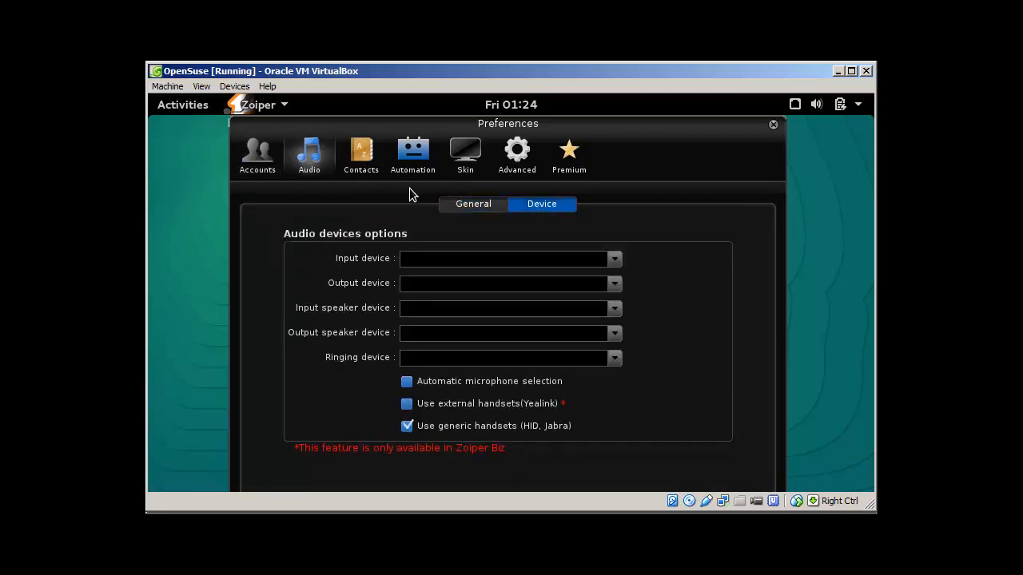
click(256, 150)
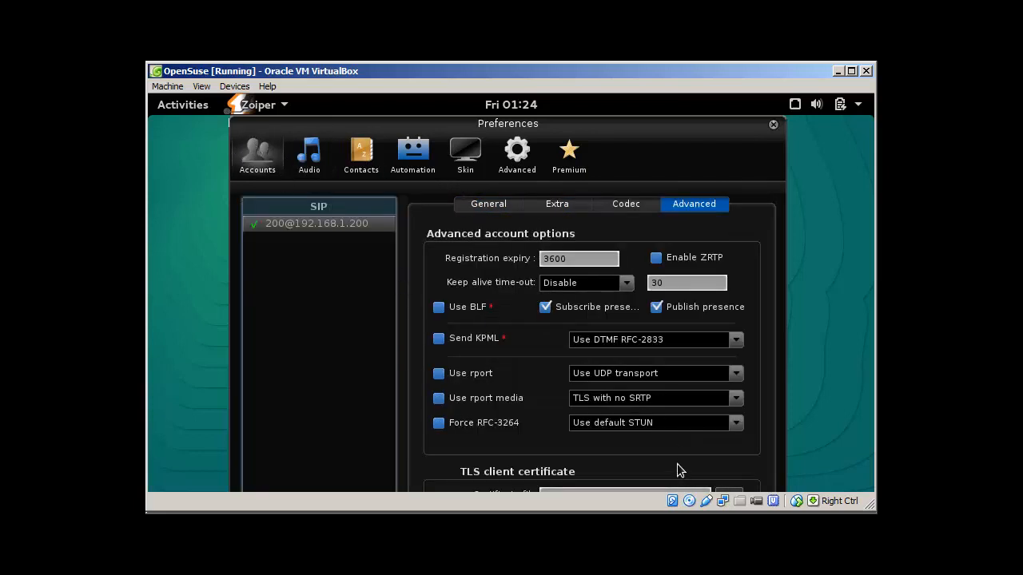
Return to the openSUSE VM and drag Zoiper's Preferences window left to reveal Zoiper.
click(356, 514)
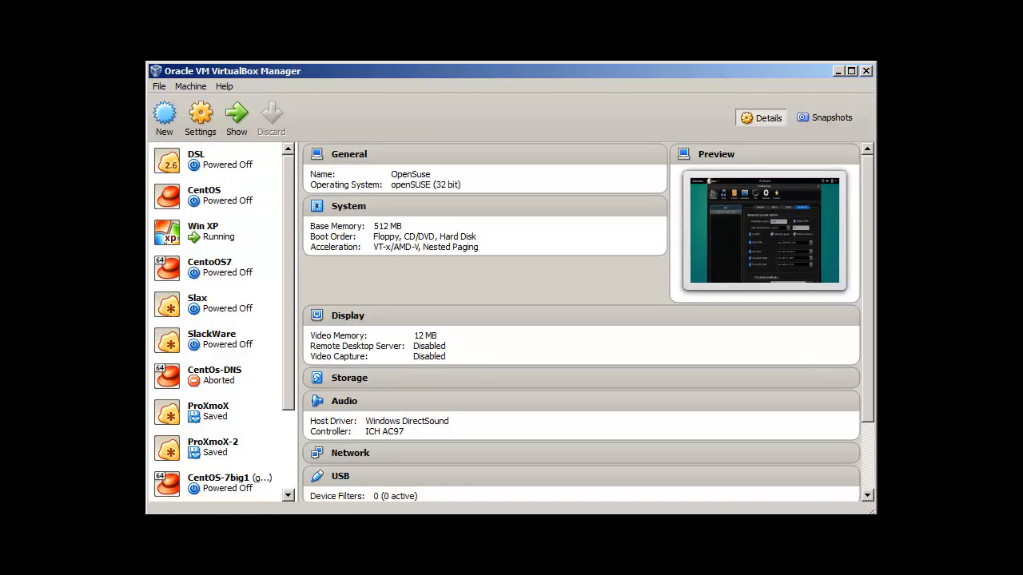
key(alt+Tab)
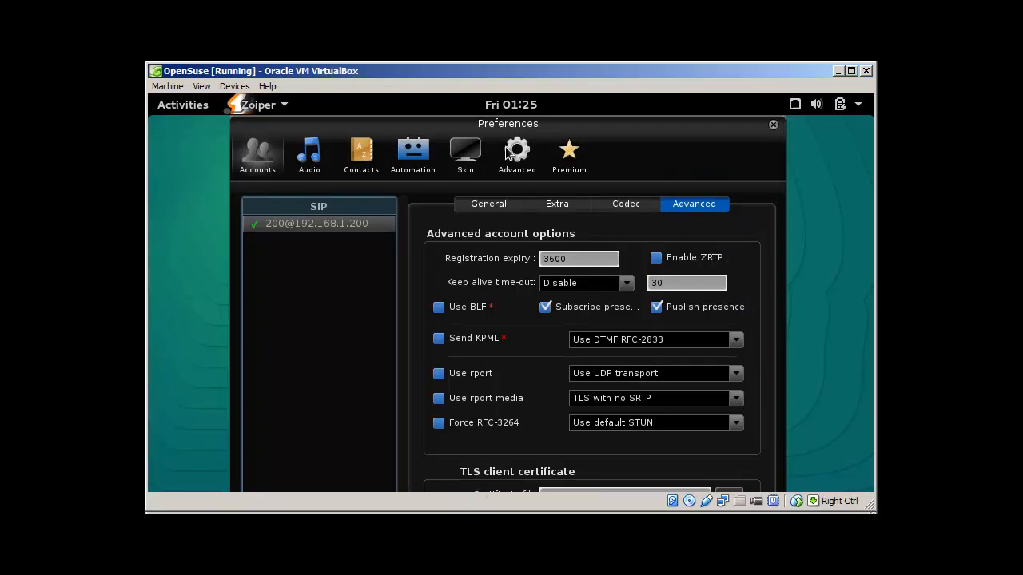
drag(677, 130, 648, 150)
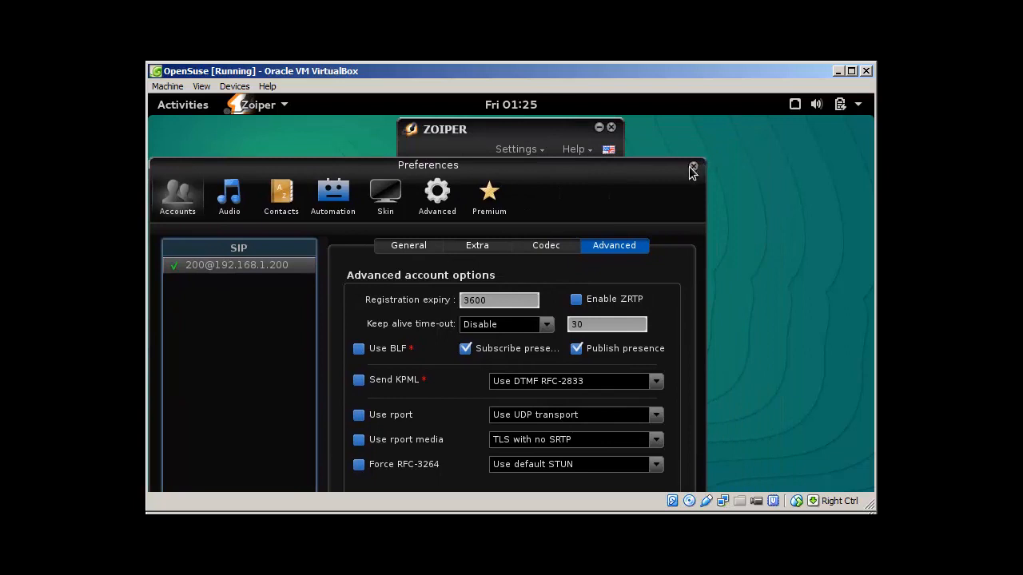
drag(676, 166, 573, 203)
drag(532, 141, 525, 89)
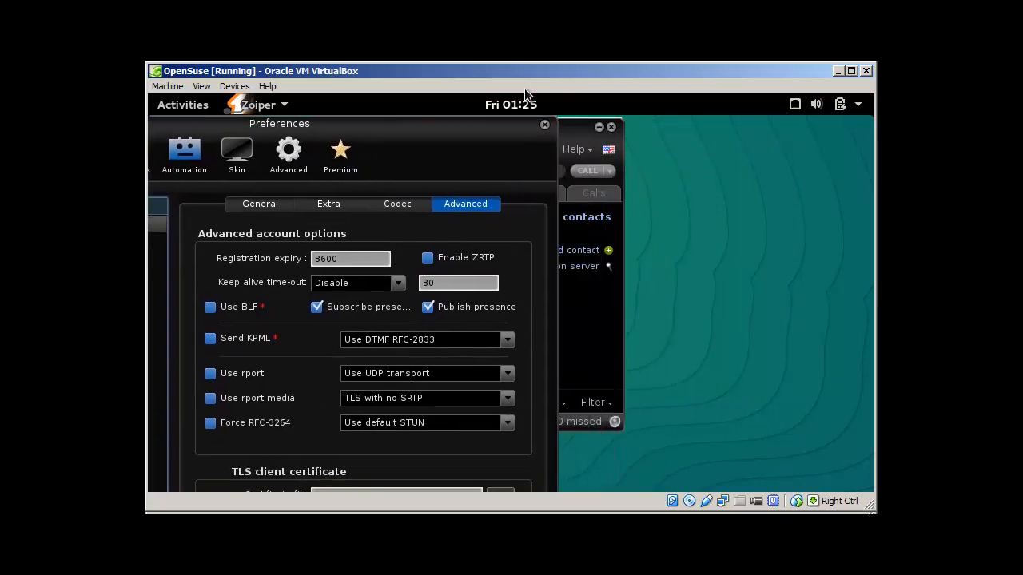
drag(484, 128, 471, 101)
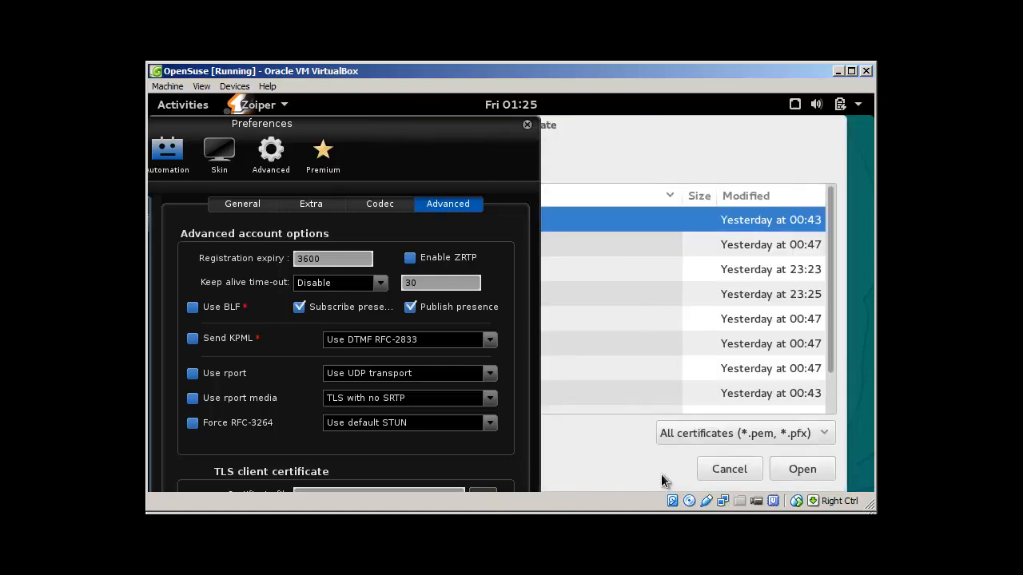
Dismiss the file chooser and Preferences, then call extension 200 from Zoiper's dialpad.
click(729, 469)
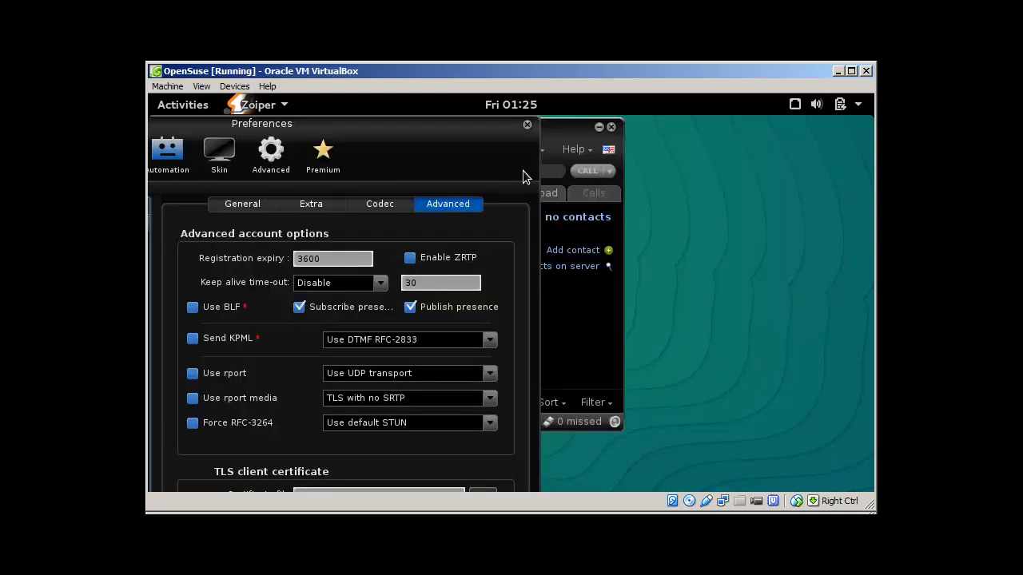
click(527, 125)
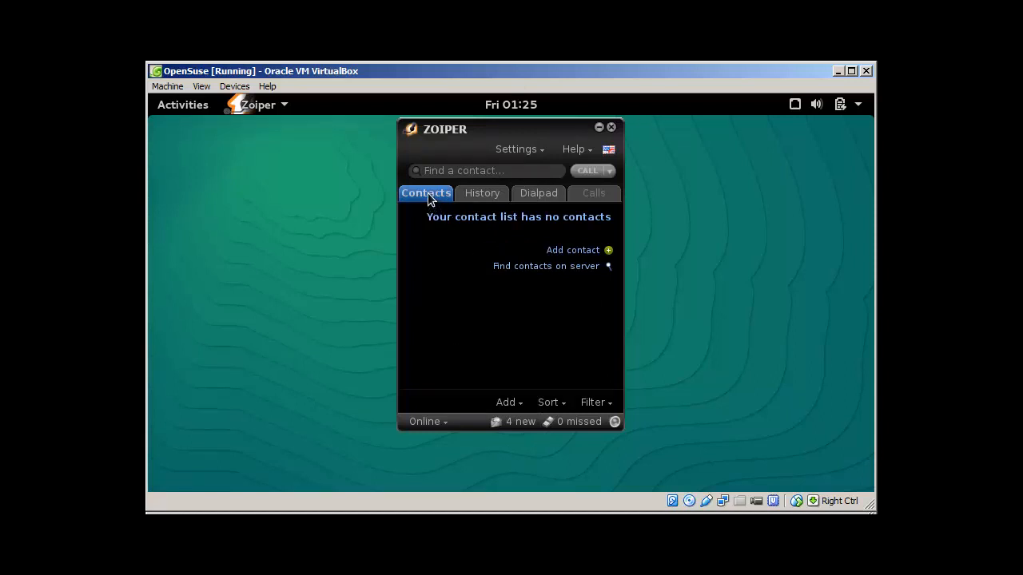
click(537, 194)
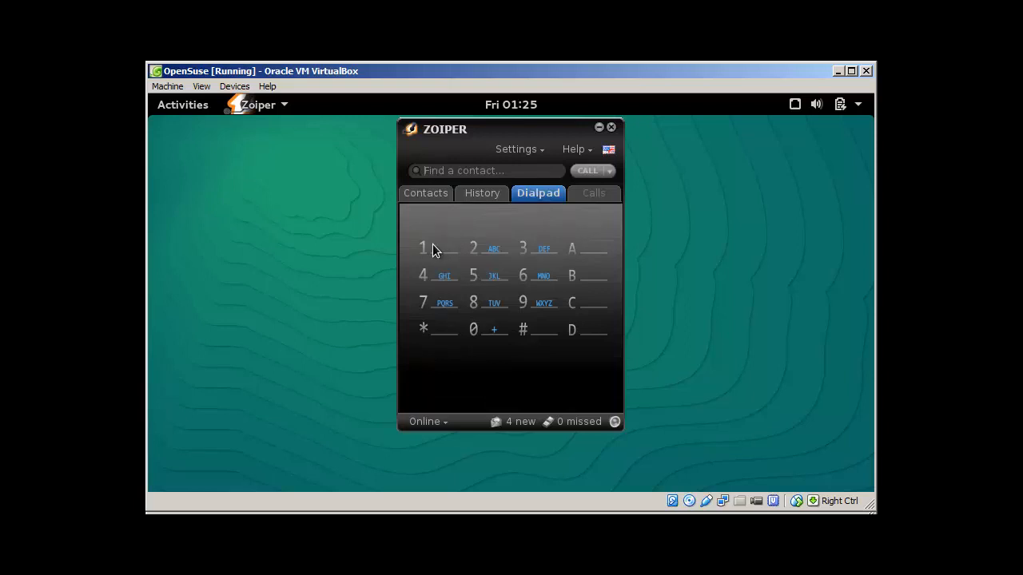
click(477, 254)
click(473, 334)
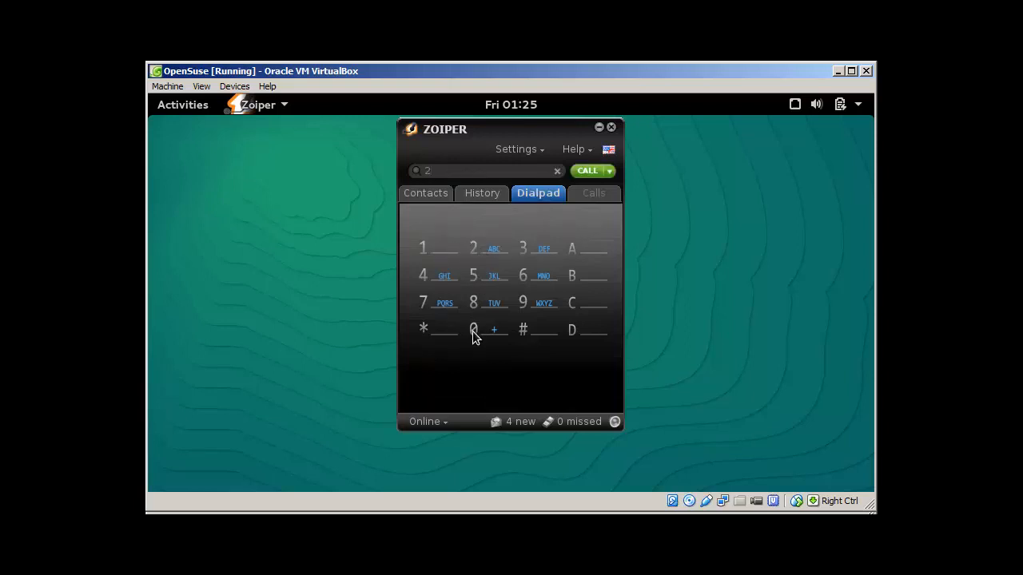
click(473, 336)
click(588, 172)
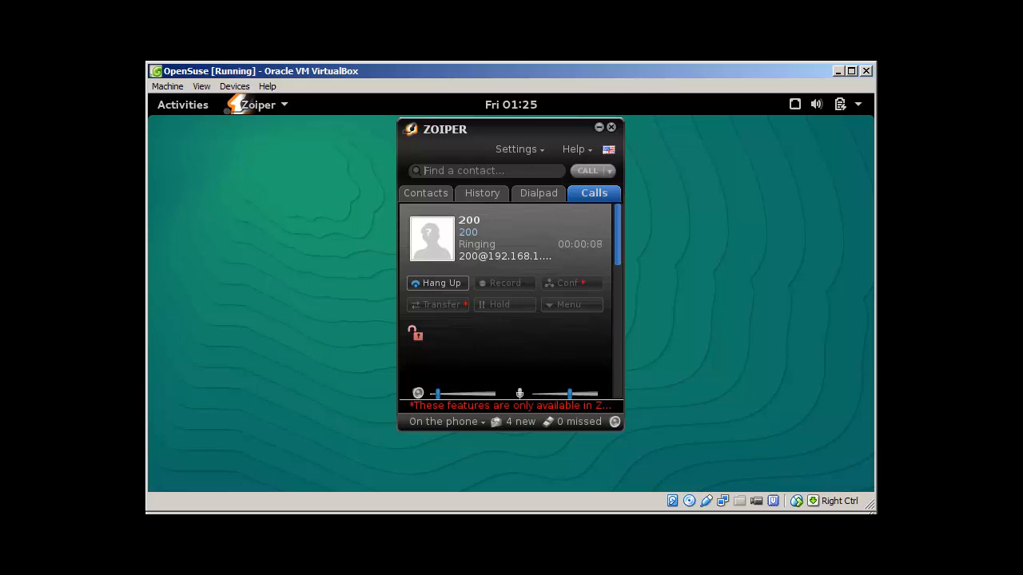
key(alt+Tab)
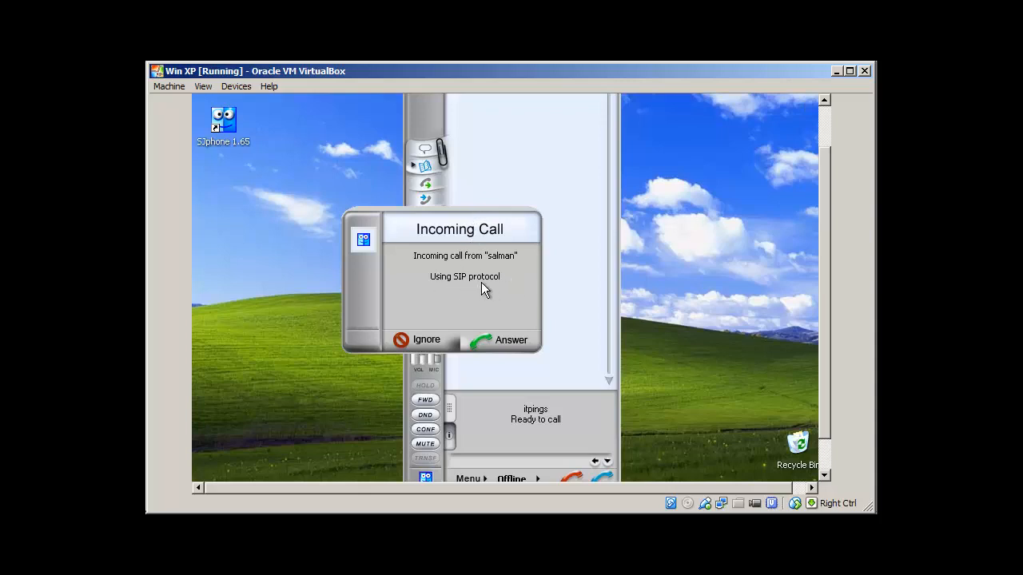
Answer the Zoiper call in SJphone and hang up after a short talk.
click(509, 338)
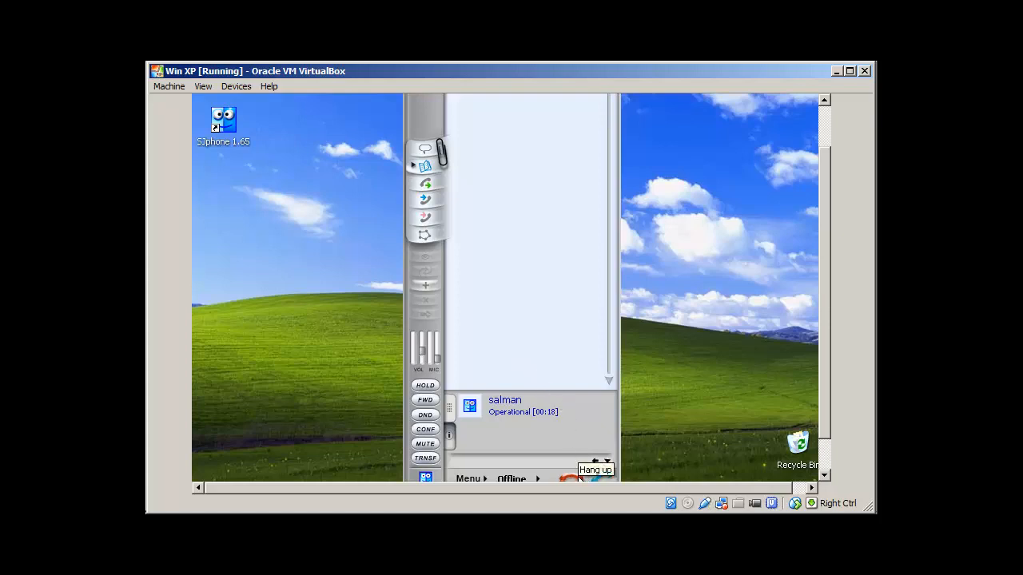
click(578, 478)
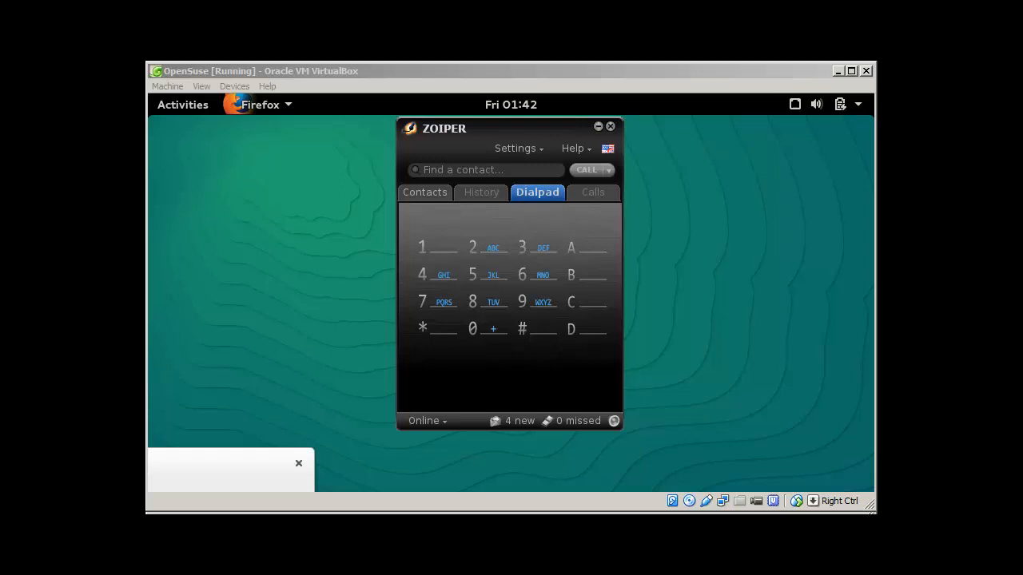
In the maximized Elastix Firefox window, open extension 200's settings from PBX Configuration's extensions list.
click(234, 467)
double_click(669, 156)
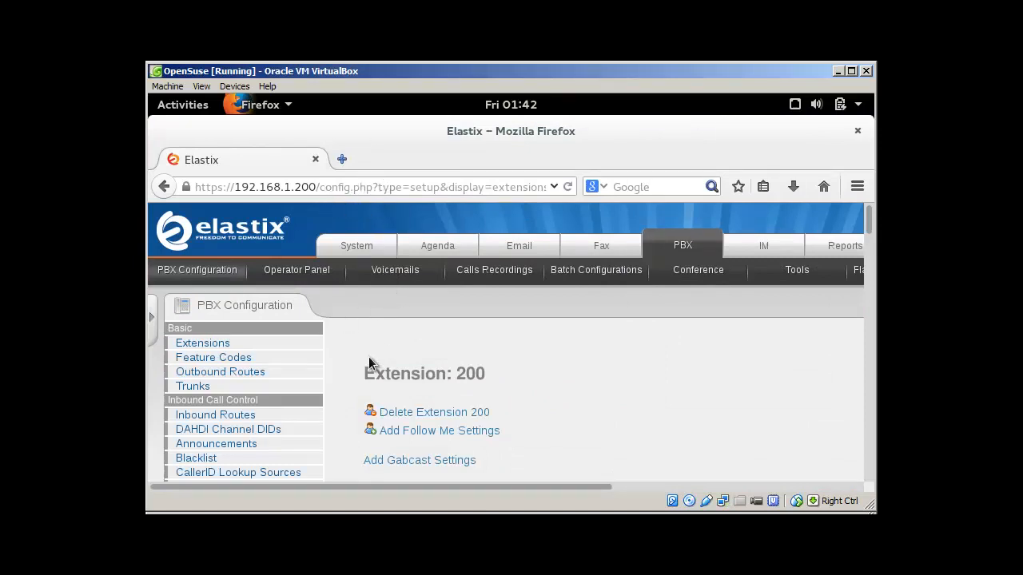
click(200, 270)
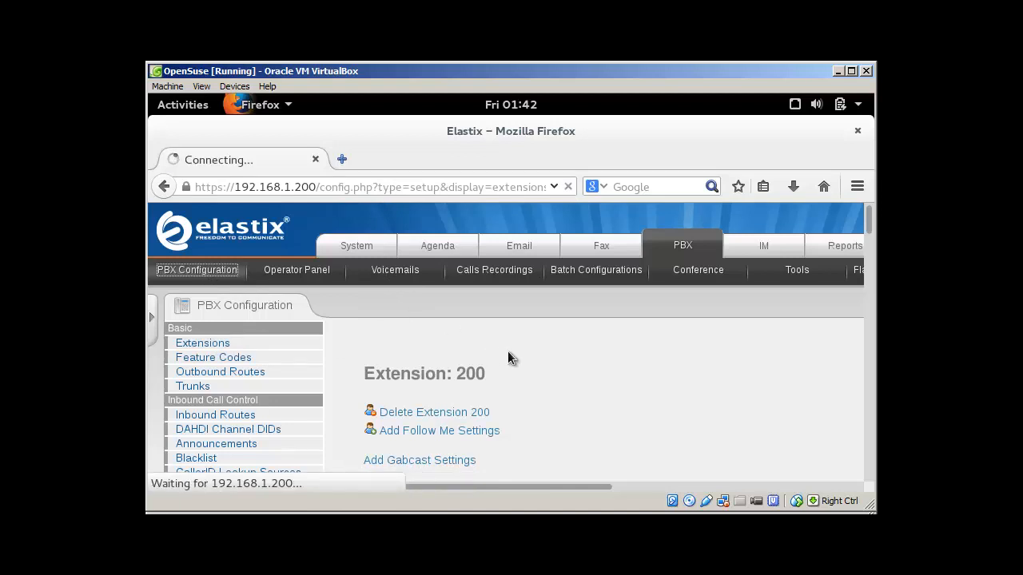
click(217, 348)
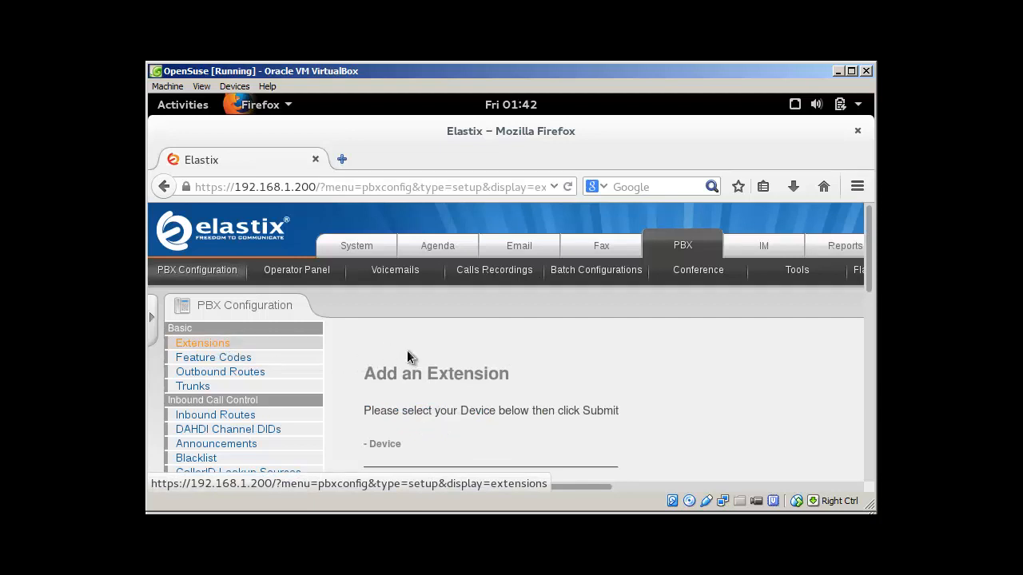
drag(442, 485, 750, 484)
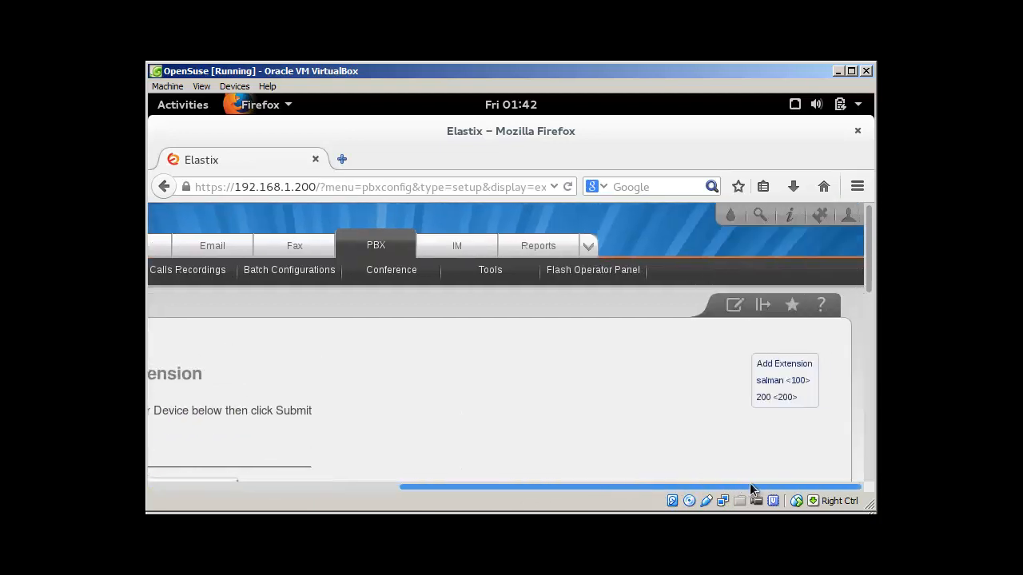
click(772, 398)
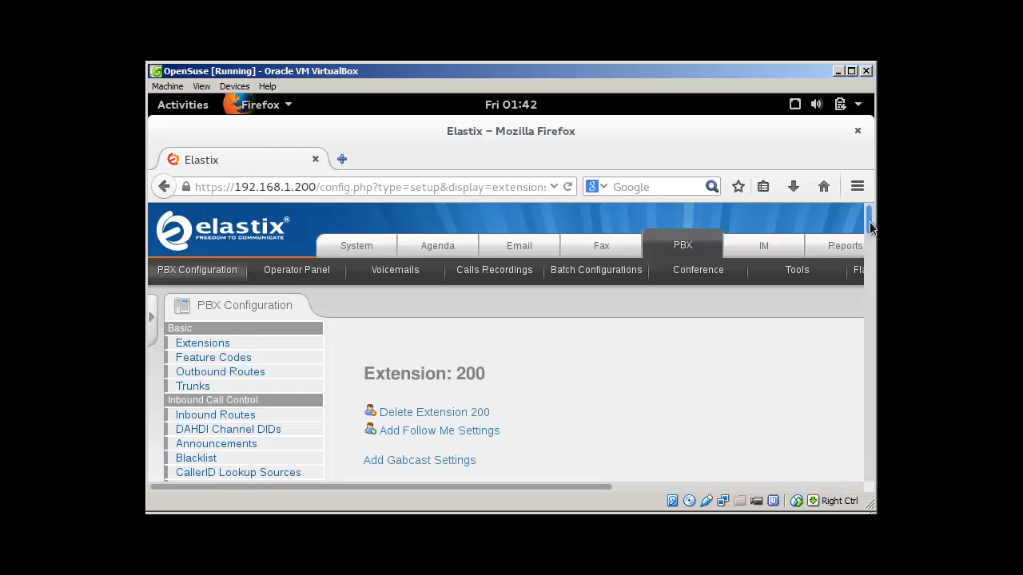
Confirm extension 200's voicemail is Enabled with a password set, then minimize the openSUSE VM.
drag(871, 228, 871, 404)
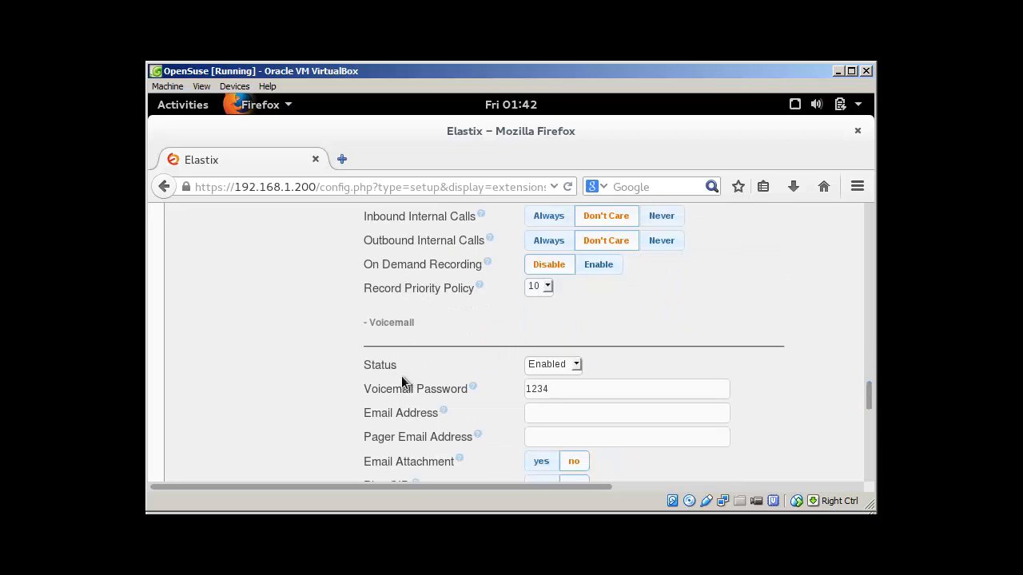
click(577, 366)
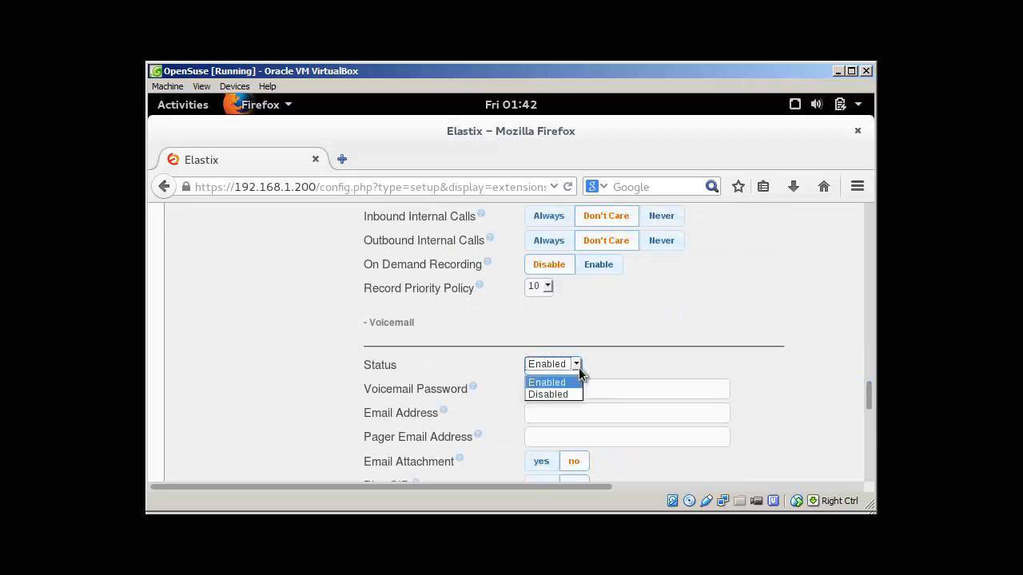
click(578, 367)
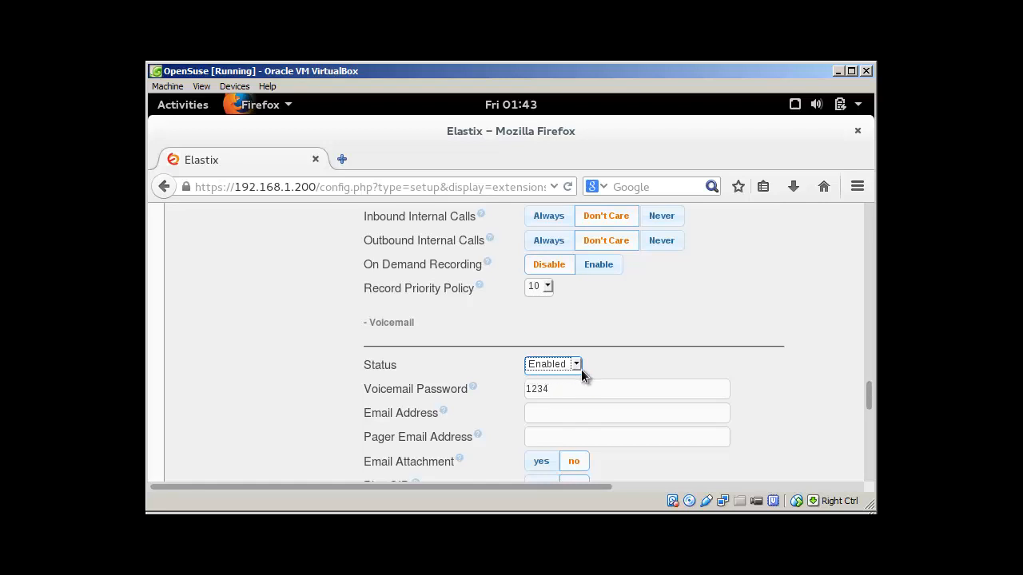
click(550, 390)
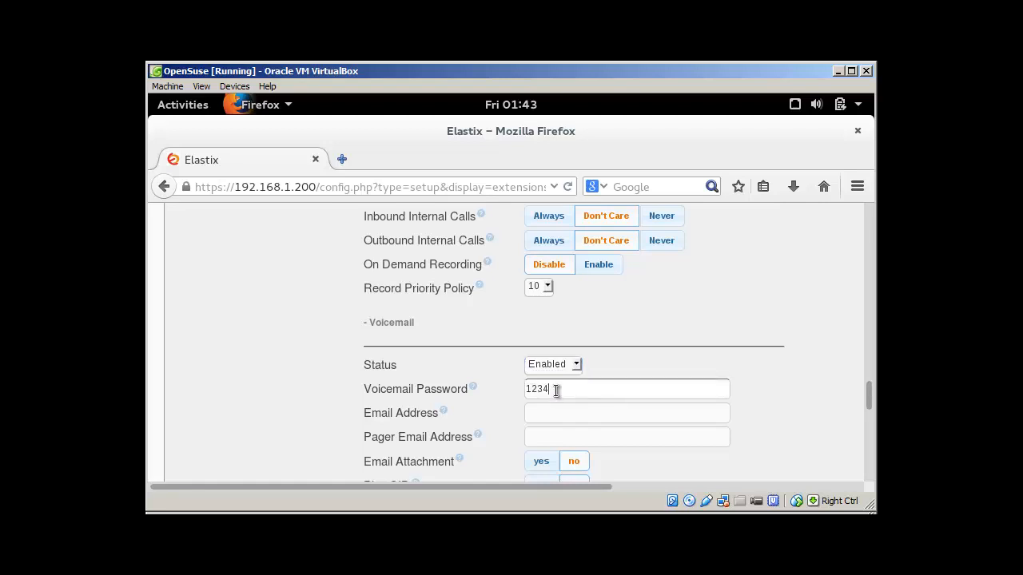
drag(557, 391, 512, 389)
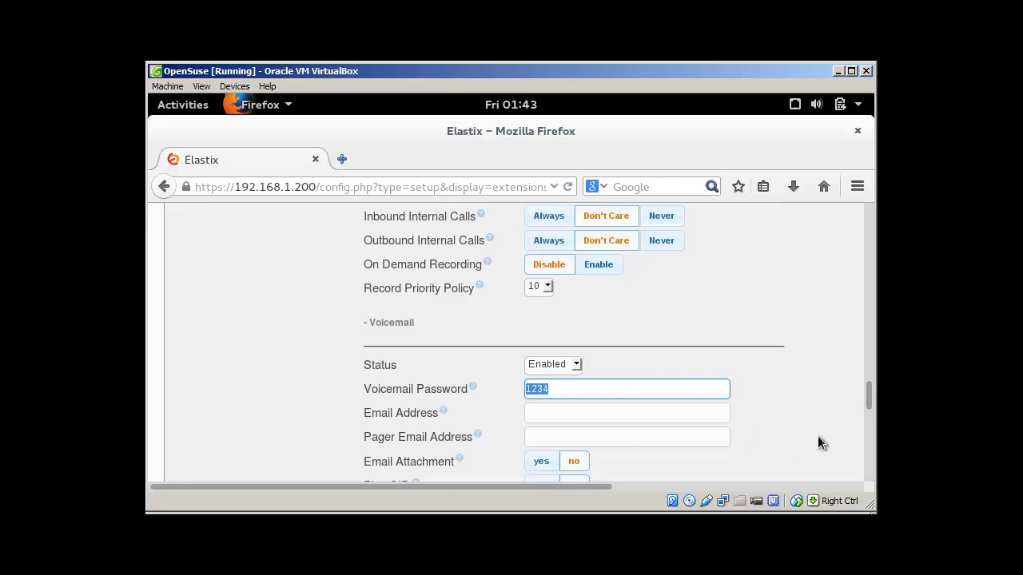
drag(867, 427, 869, 461)
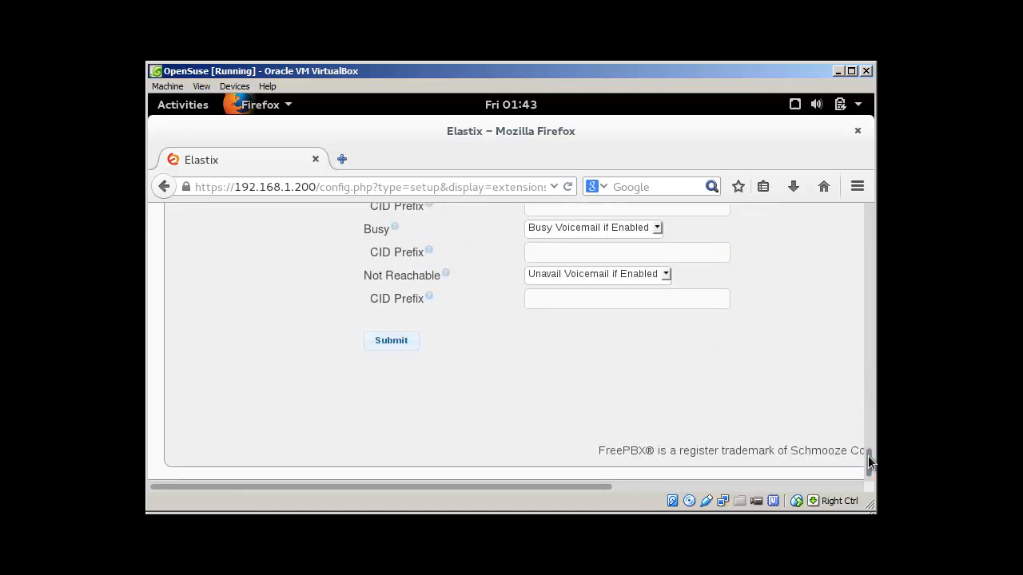
drag(868, 462, 870, 213)
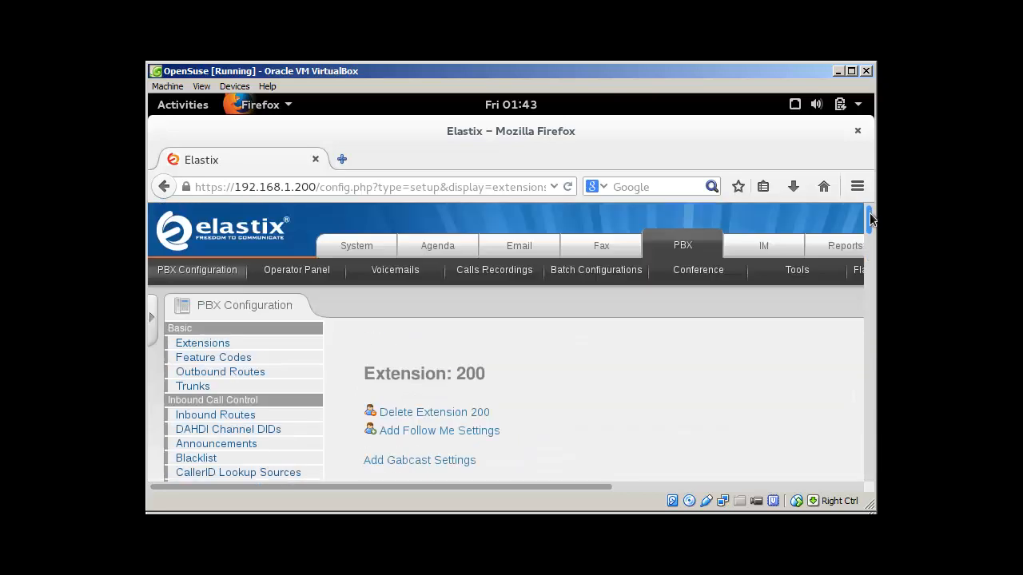
click(838, 72)
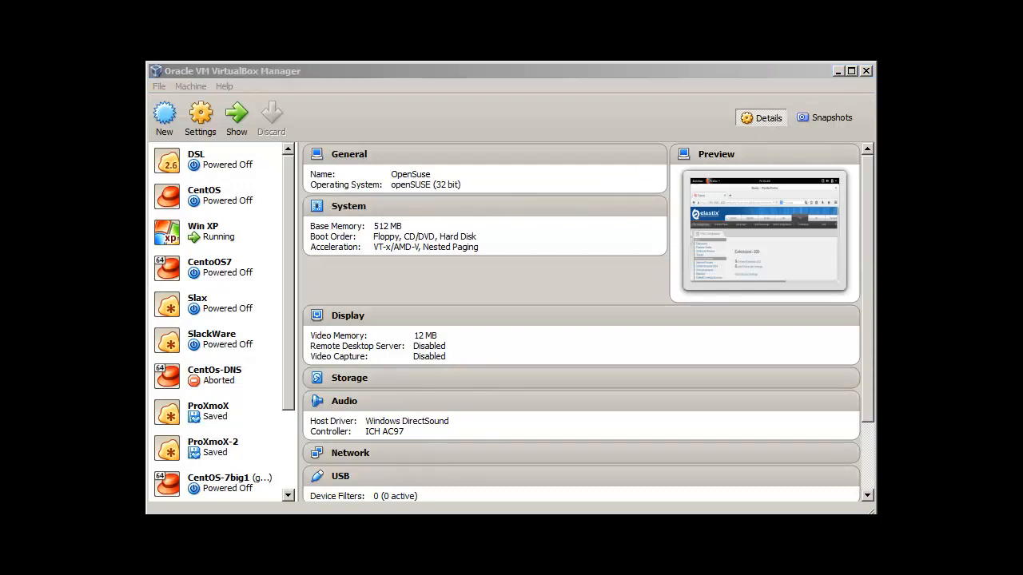
On the Windows XP VM, dial the voicemail code *98 from SJphone's keypad.
key(alt+Tab)
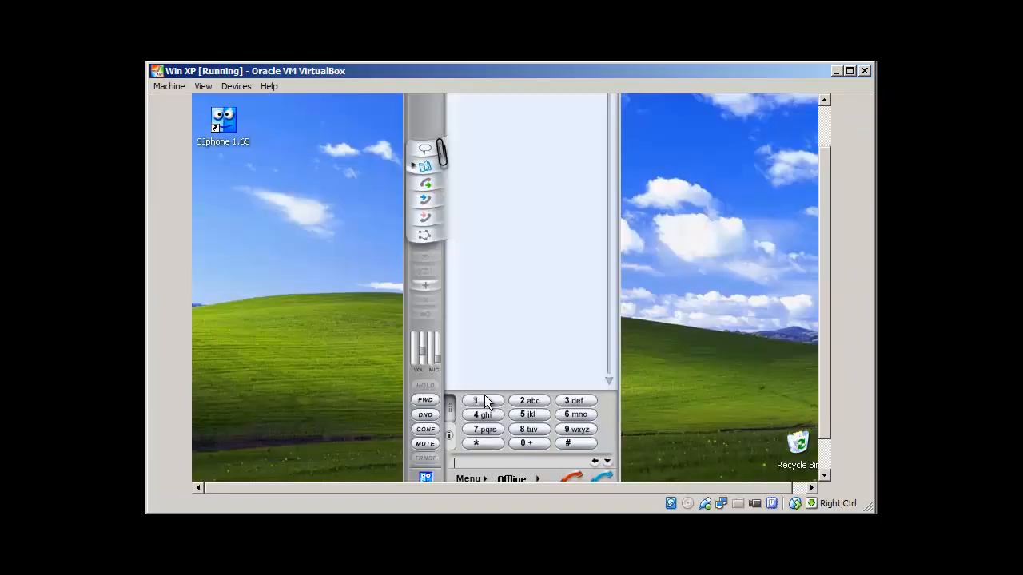
drag(827, 278, 825, 250)
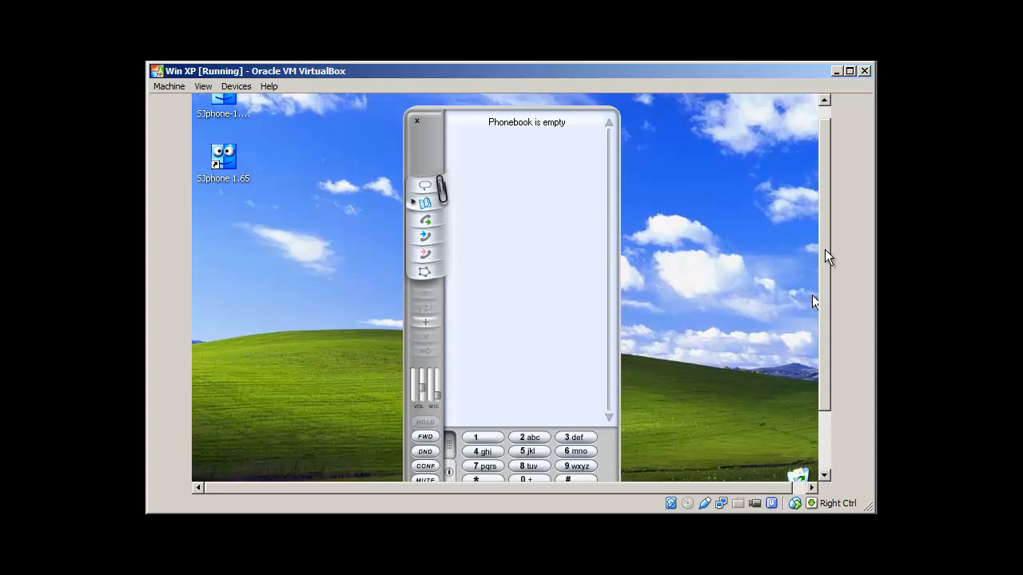
drag(825, 249, 819, 301)
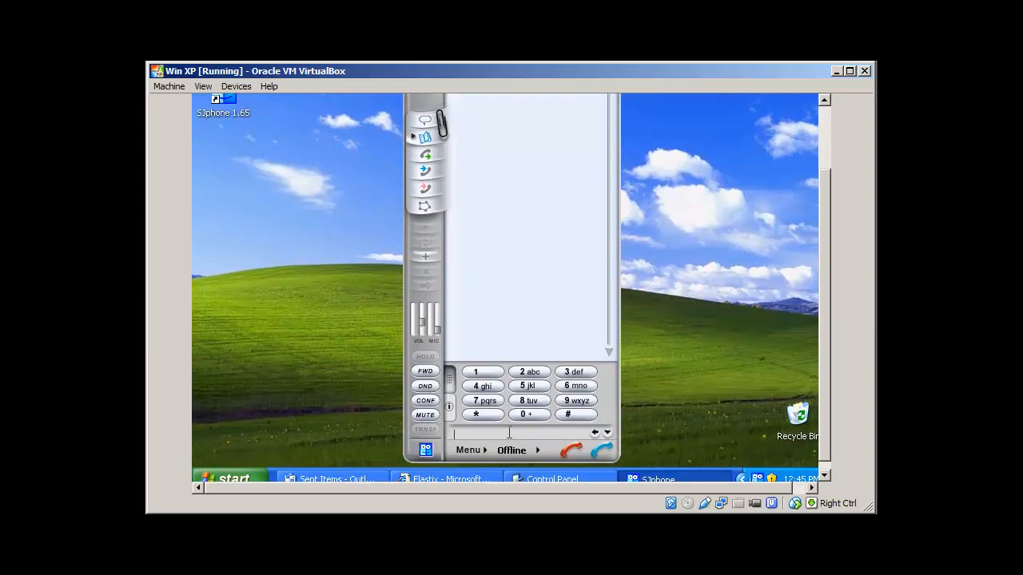
click(489, 413)
click(576, 400)
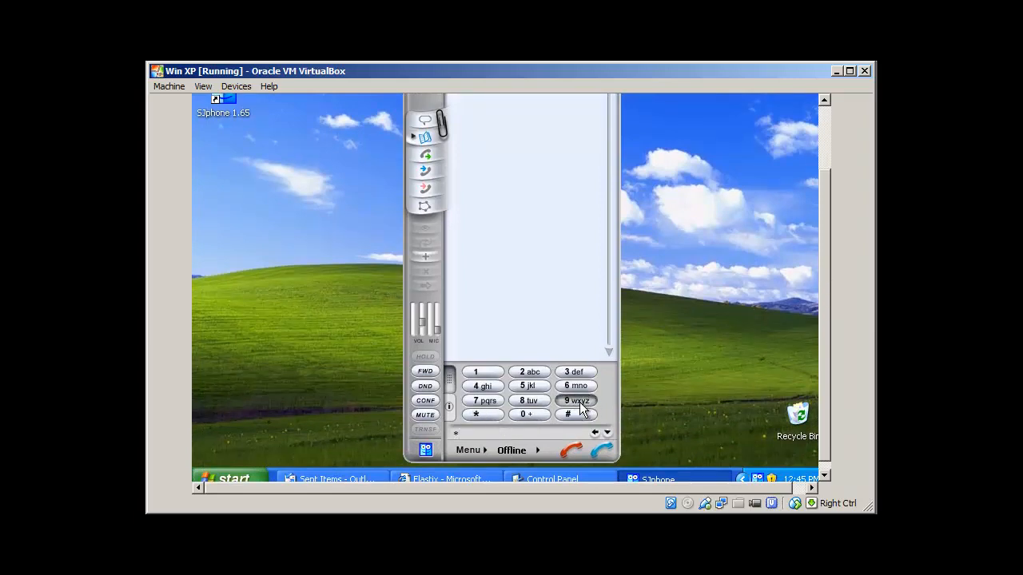
click(540, 403)
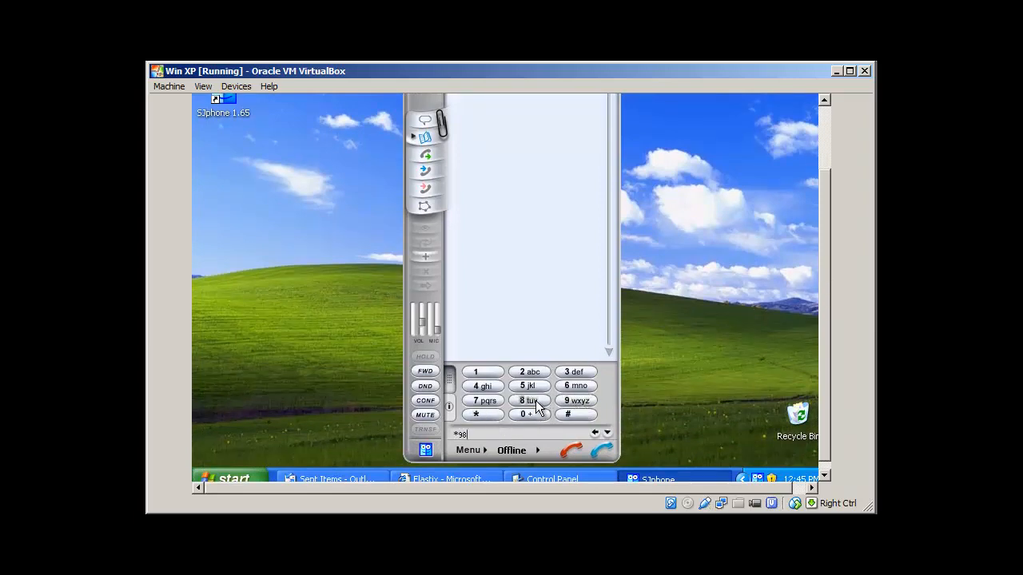
click(600, 450)
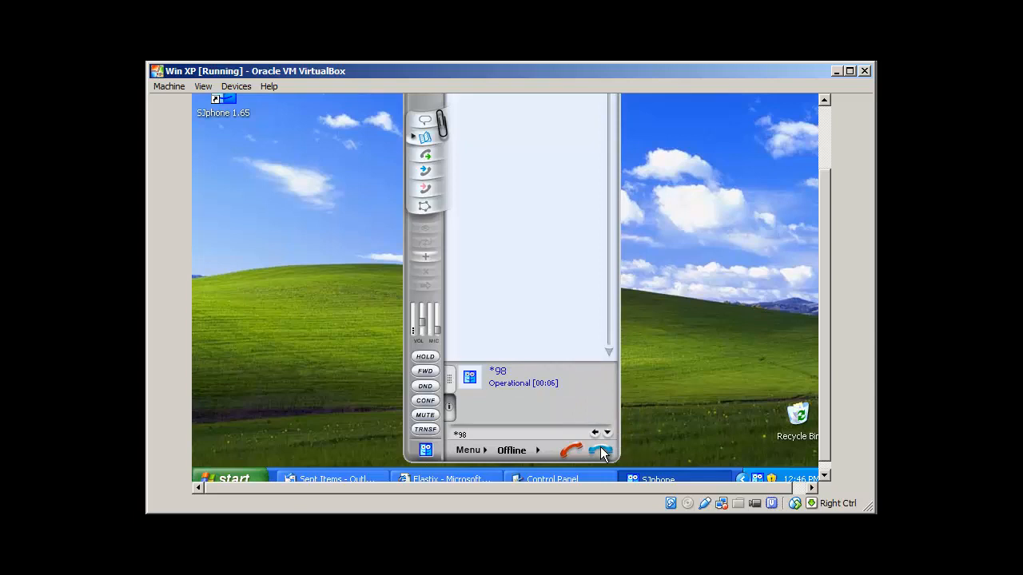
Log into voicemail box 200 by entering the mailbox number and its password.
text(200)
text(1234)
text(0)
Navigate the voicemail menus with the digits 1, #, 1, 3, #, 2, 1 and *.
text(1)
text(#)
text(1)
text(3)
text(#)
text(2)
text(1)
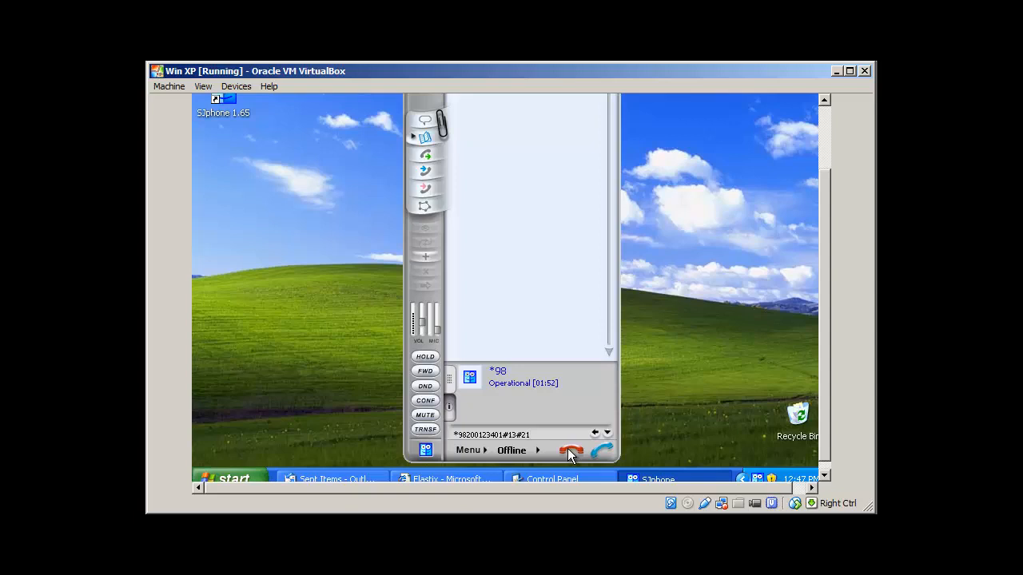
text(*)
Hang up the *98 voicemail call, then call extension 200 from Zoiper's dialpad.
click(568, 450)
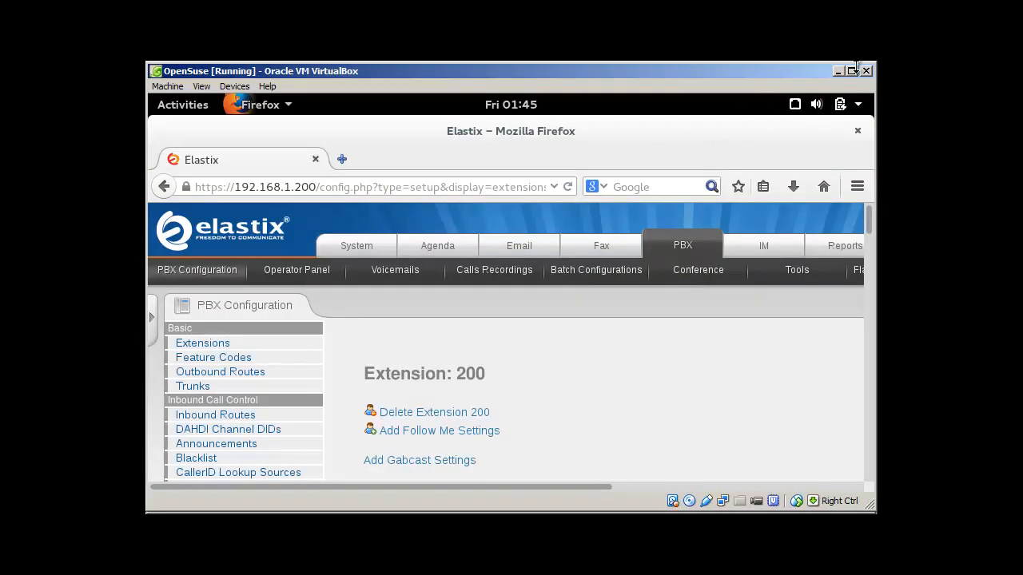
double_click(720, 124)
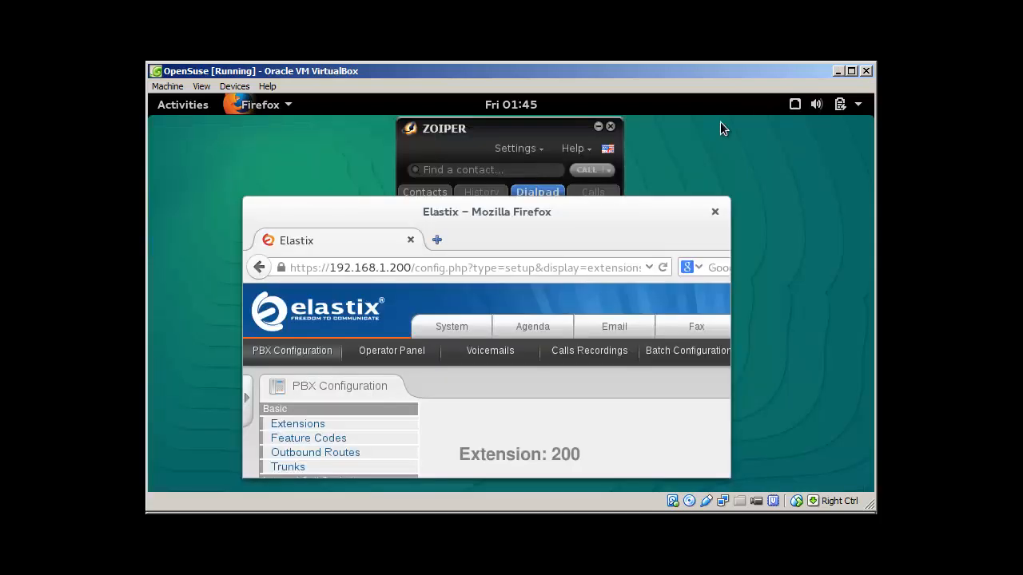
click(570, 126)
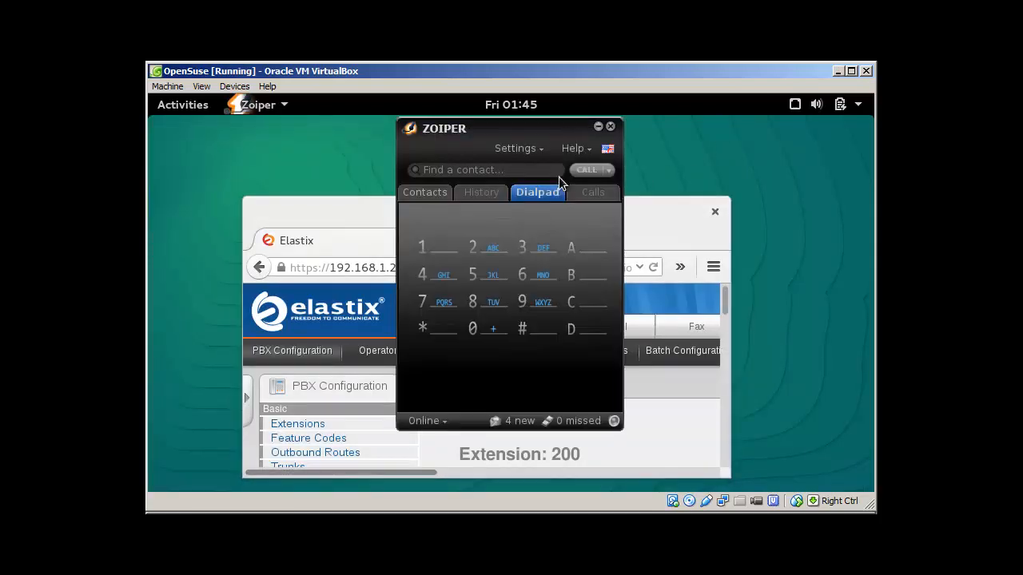
click(468, 251)
click(472, 328)
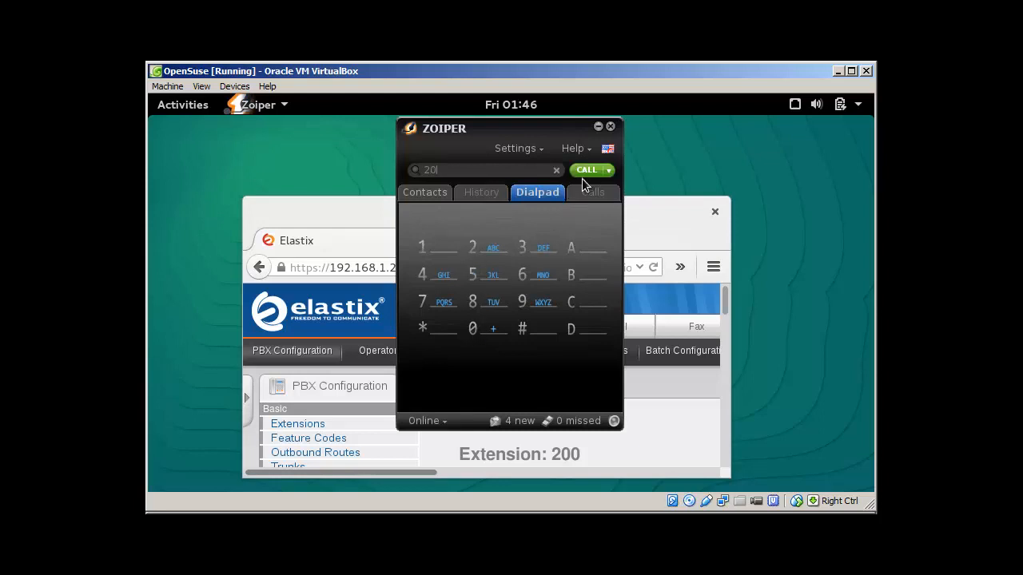
click(472, 328)
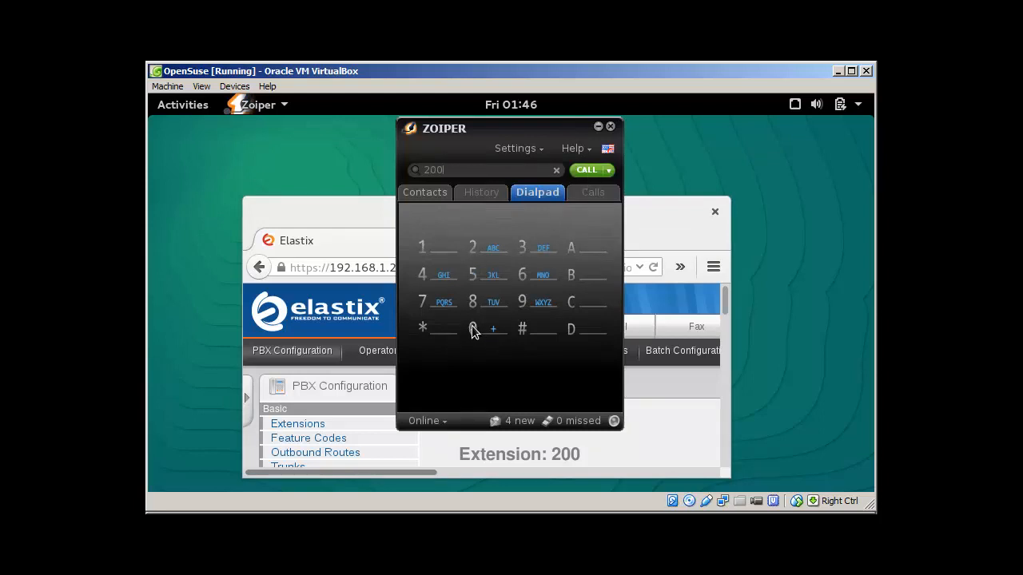
click(582, 171)
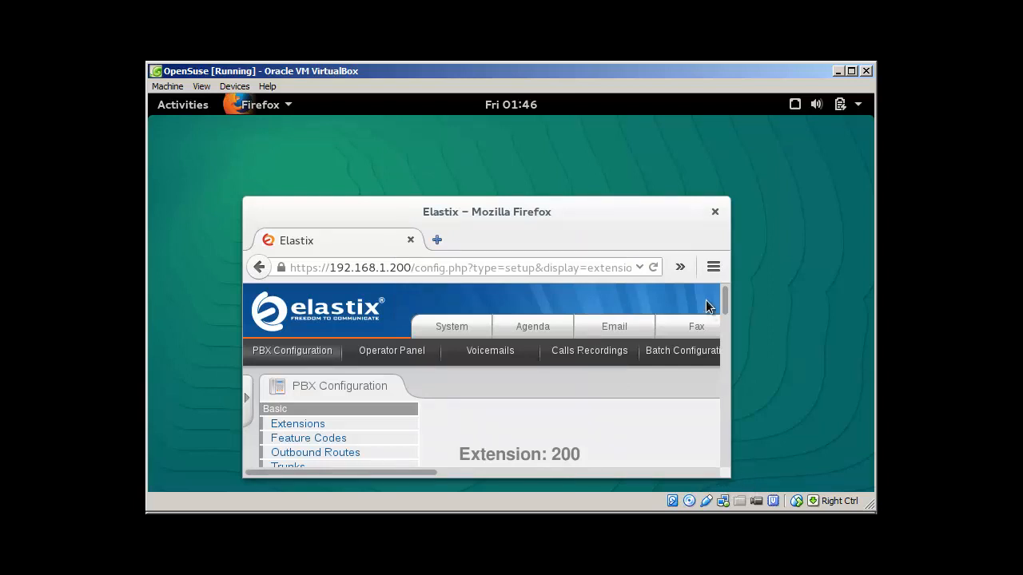
Open Feature Codes and highlight the Voicemail section's Dial Voicemail *98 entry.
double_click(573, 222)
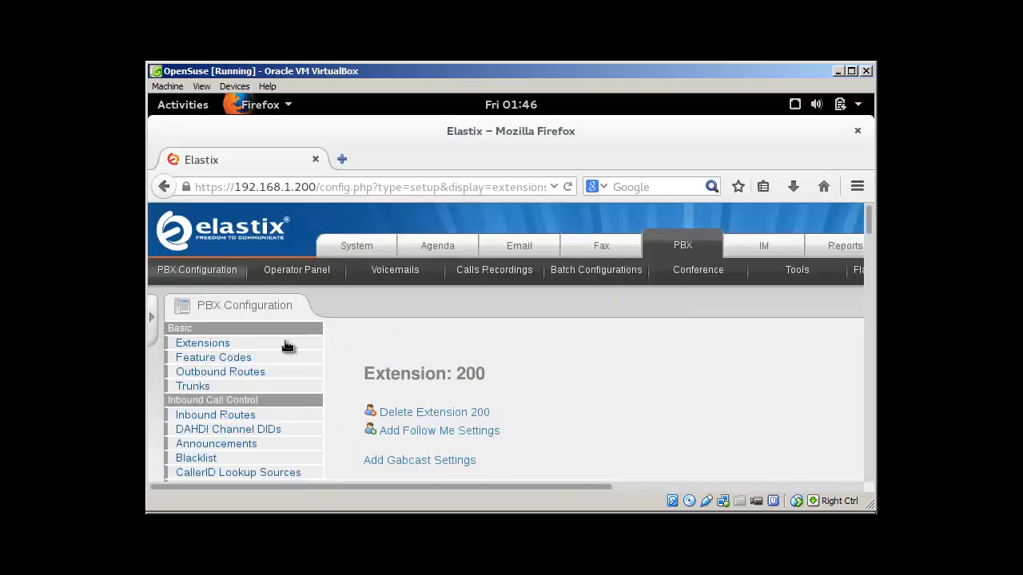
click(223, 361)
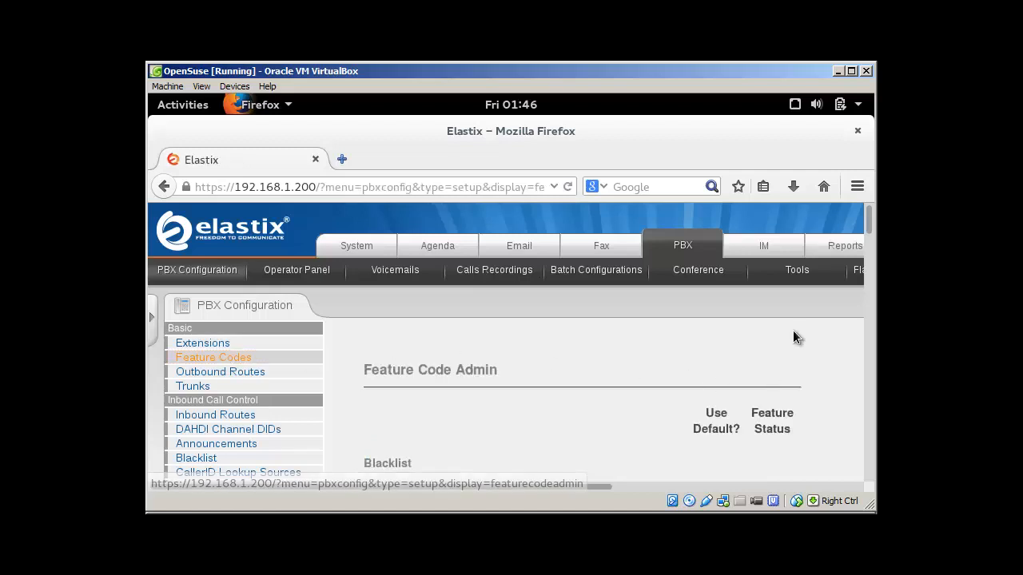
drag(869, 219, 861, 251)
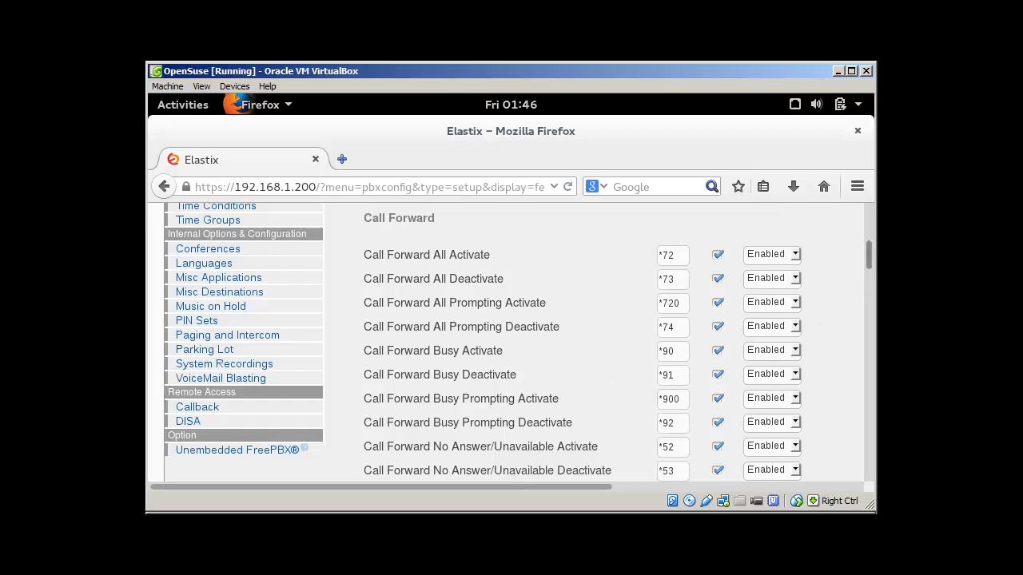
drag(869, 254, 864, 438)
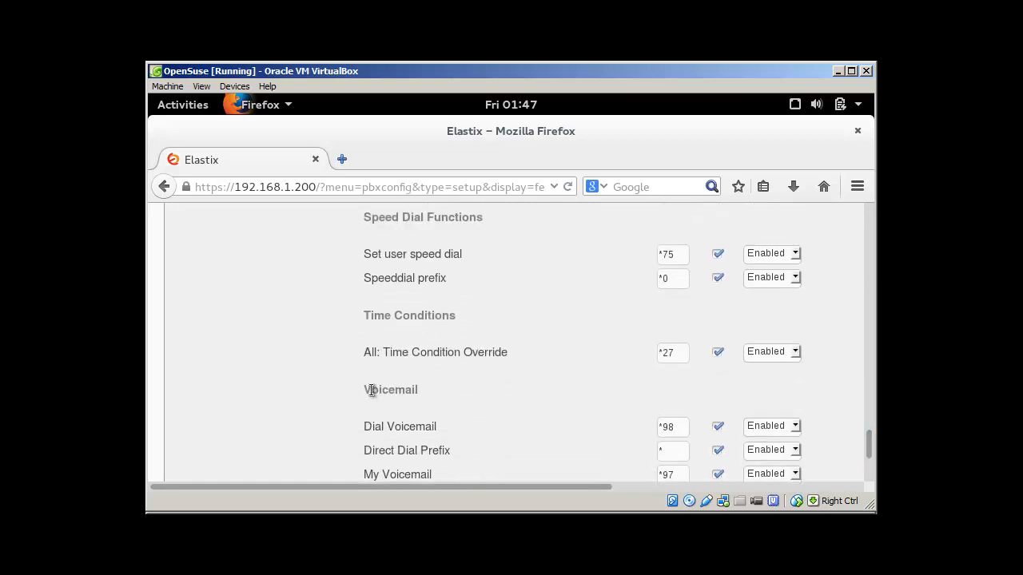
drag(372, 389, 418, 390)
drag(365, 429, 477, 431)
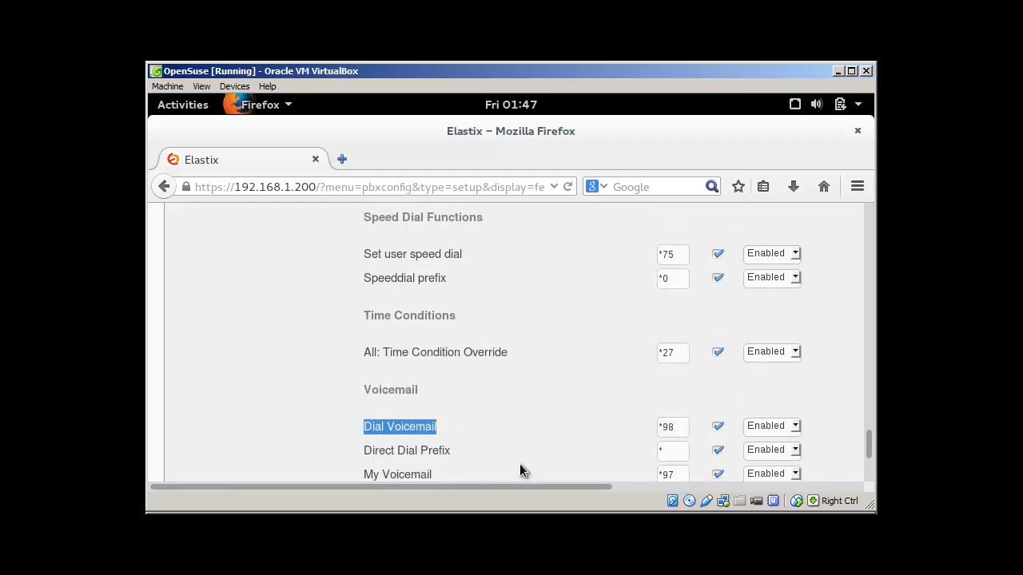
drag(869, 435, 868, 446)
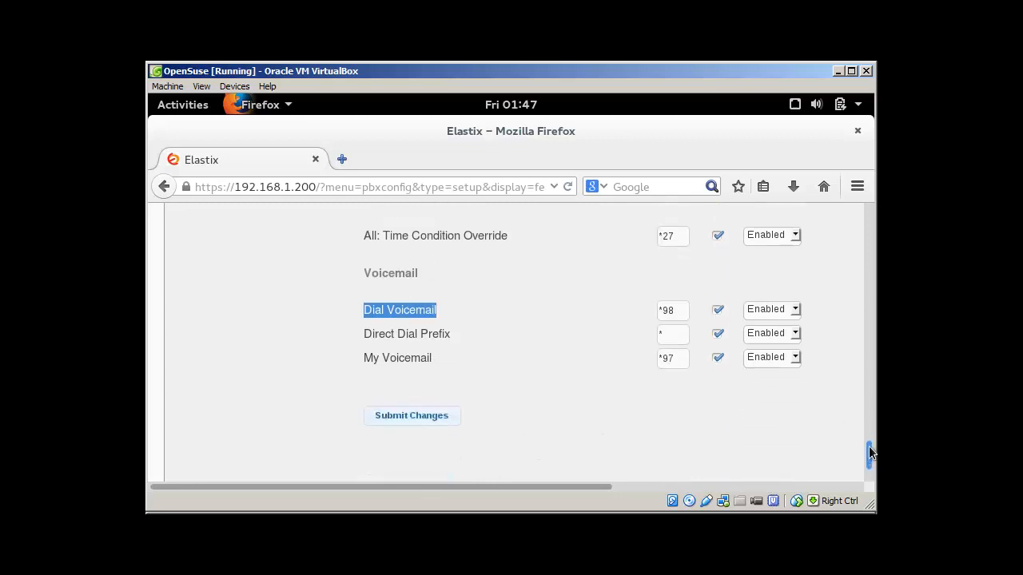